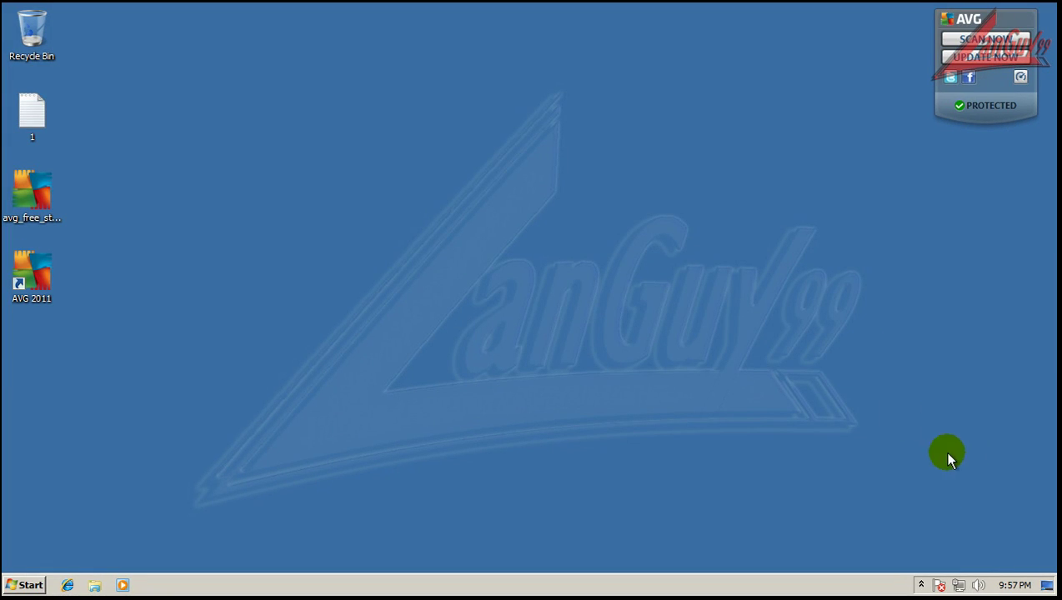
Open the AVG Anti-Virus Free Edition 2011 main window and dismiss the Internet Security upgrade advert.
{"action": "left_click", "coordinate": [921, 586]}
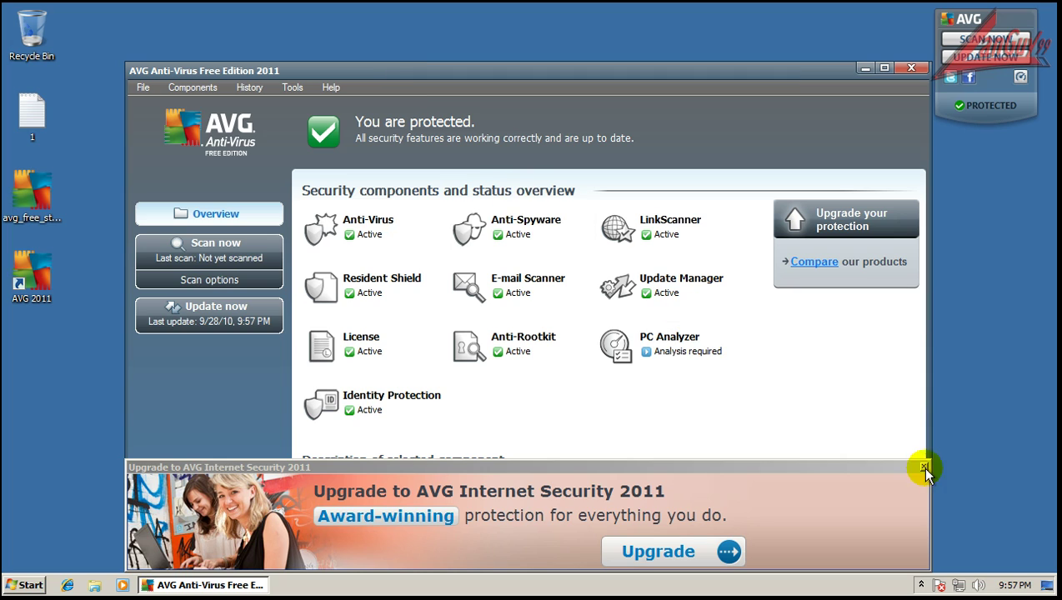
{"action": "left_click", "coordinate": [922, 467]}
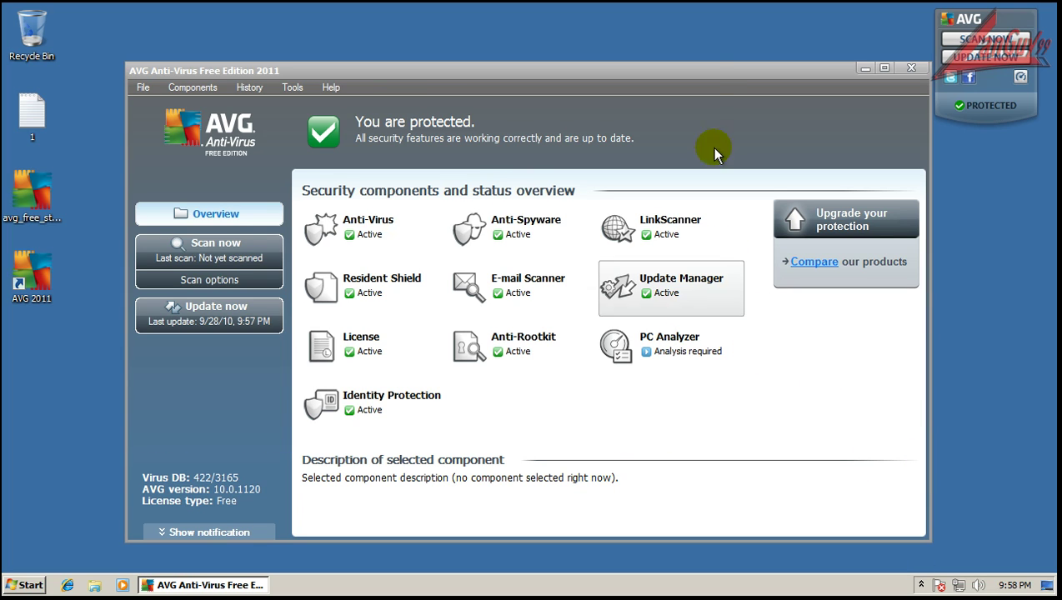
{"action": "mouse_move", "coordinate": [696, 71]}
{"action": "left_mouse_down"}
{"action": "mouse_move", "coordinate": [681, 59]}
{"action": "mouse_move", "coordinate": [697, 53]}
{"action": "left_mouse_up"}
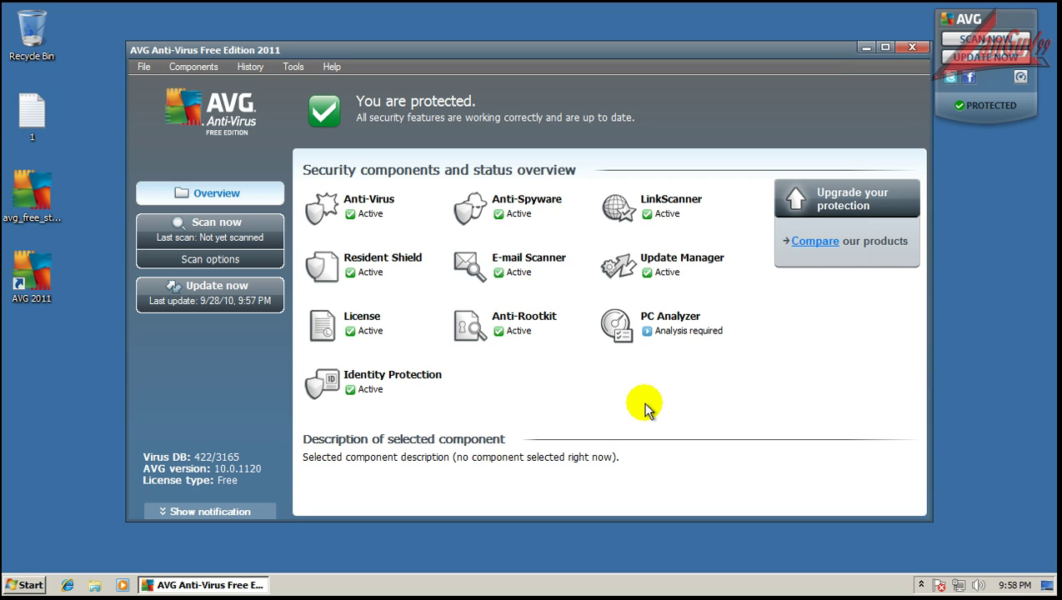
Update AVG, return to the component overview, and close the update notification and the main window.
{"action": "left_click", "coordinate": [237, 287]}
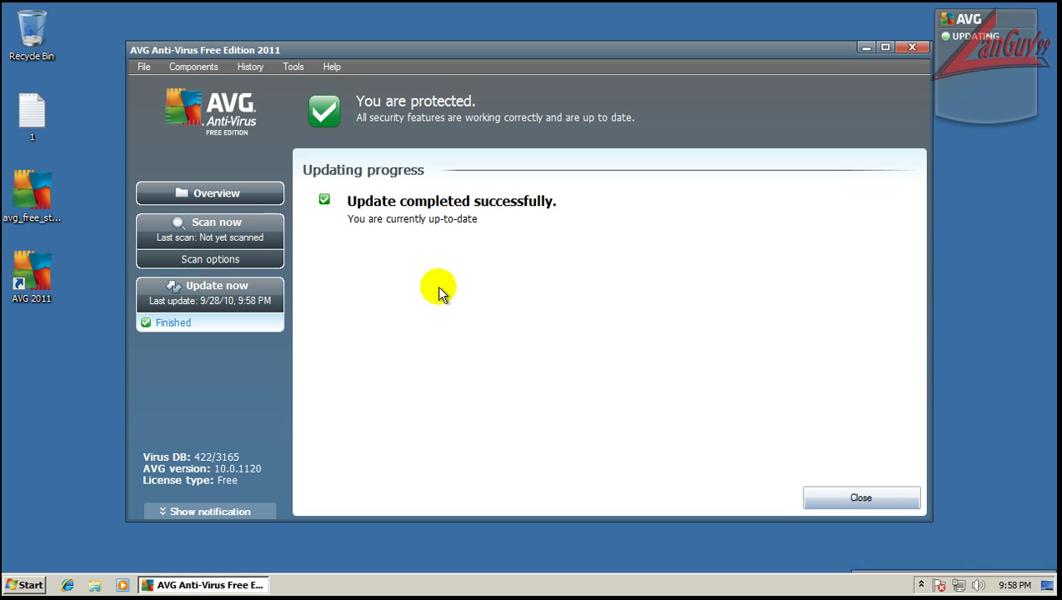
{"action": "left_click", "coordinate": [218, 195]}
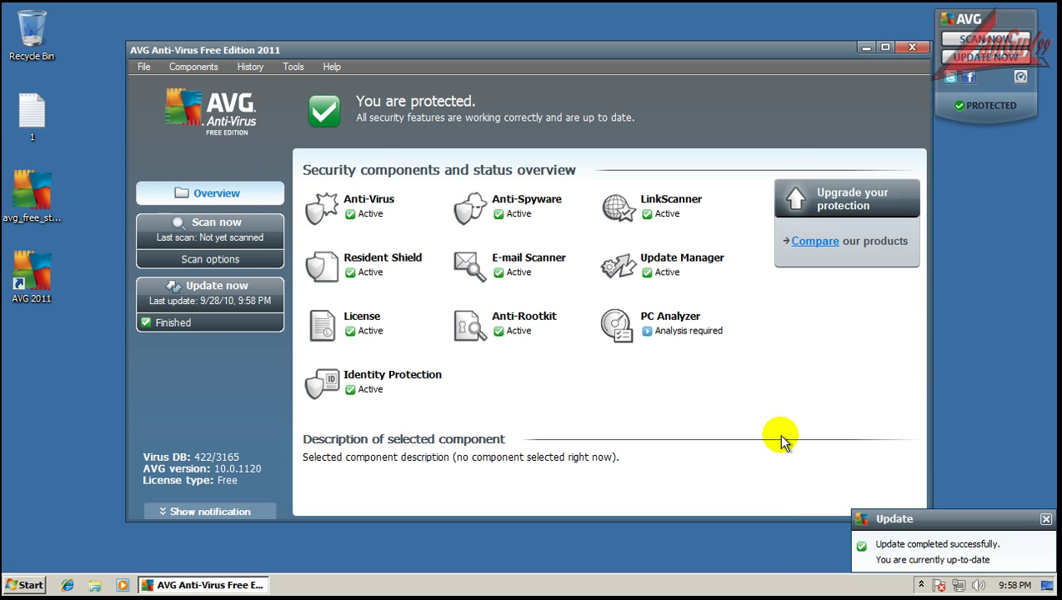
{"action": "left_click", "coordinate": [1045, 518]}
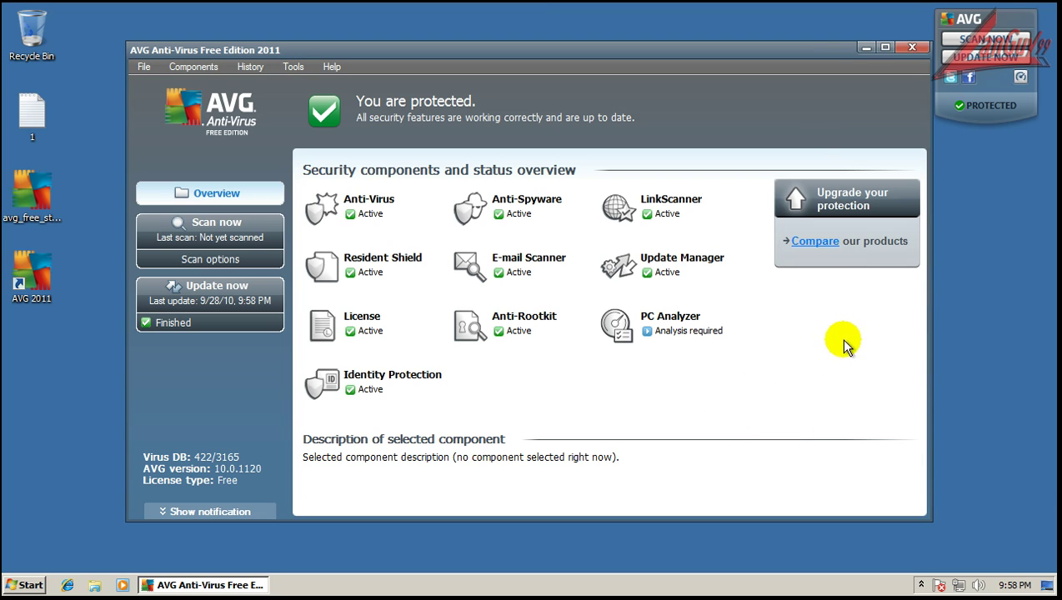
{"action": "left_click", "coordinate": [915, 50]}
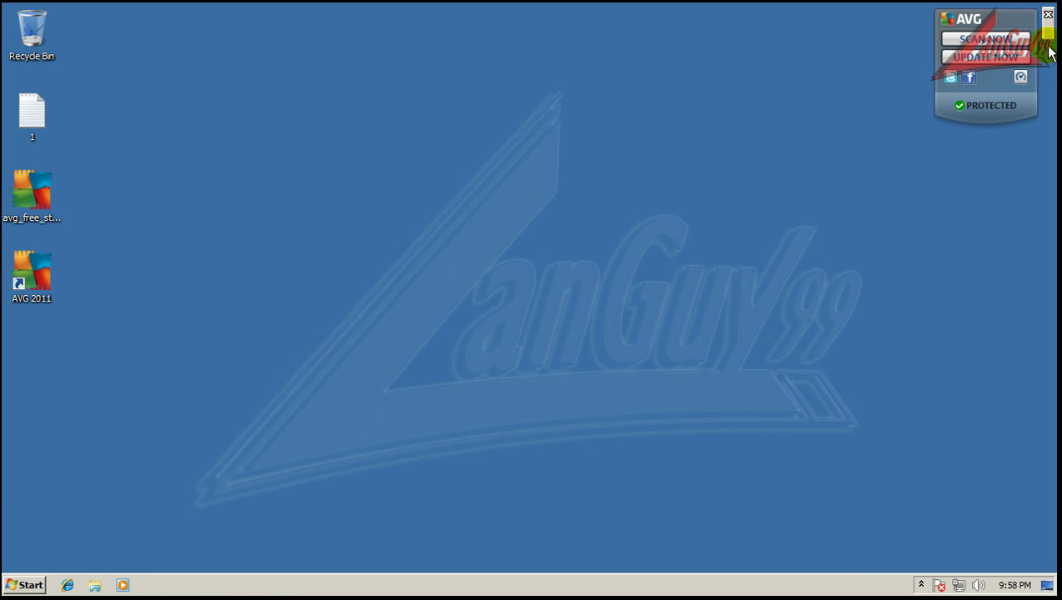
Move the AVG desktop gadget lower and remove it from the desktop.
{"action": "left_click_drag", "start_coordinate": [1048, 50], "coordinate": [1046, 142]}
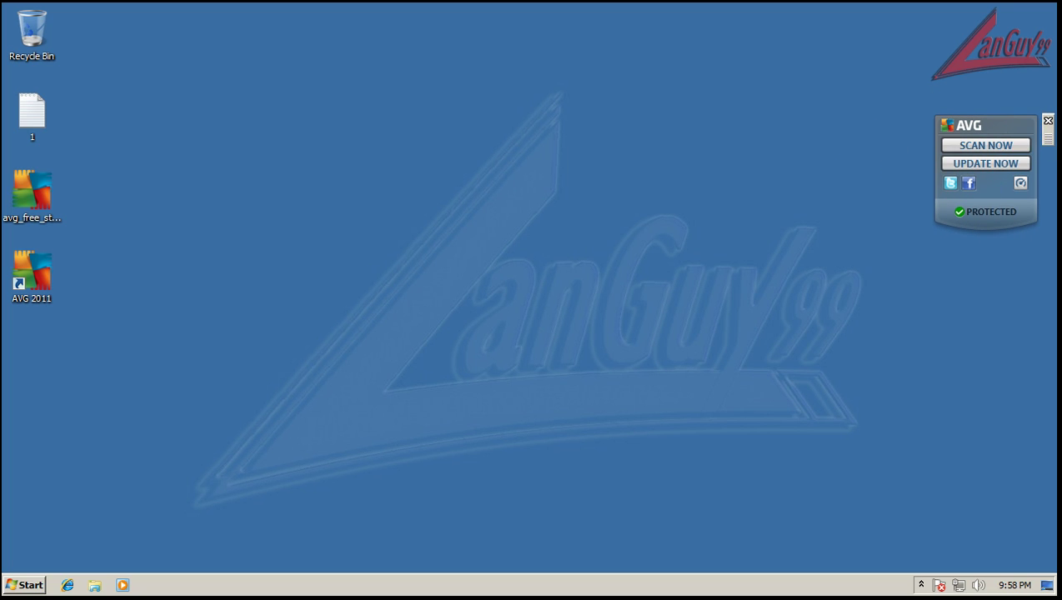
{"action": "left_click", "coordinate": [1047, 121]}
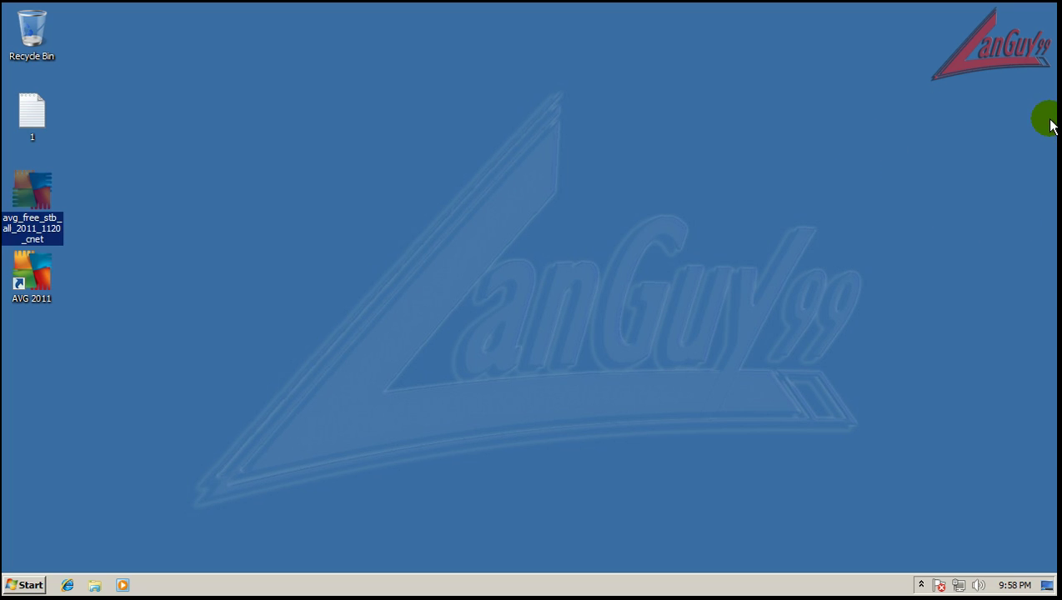
{"action": "left_click", "coordinate": [363, 120]}
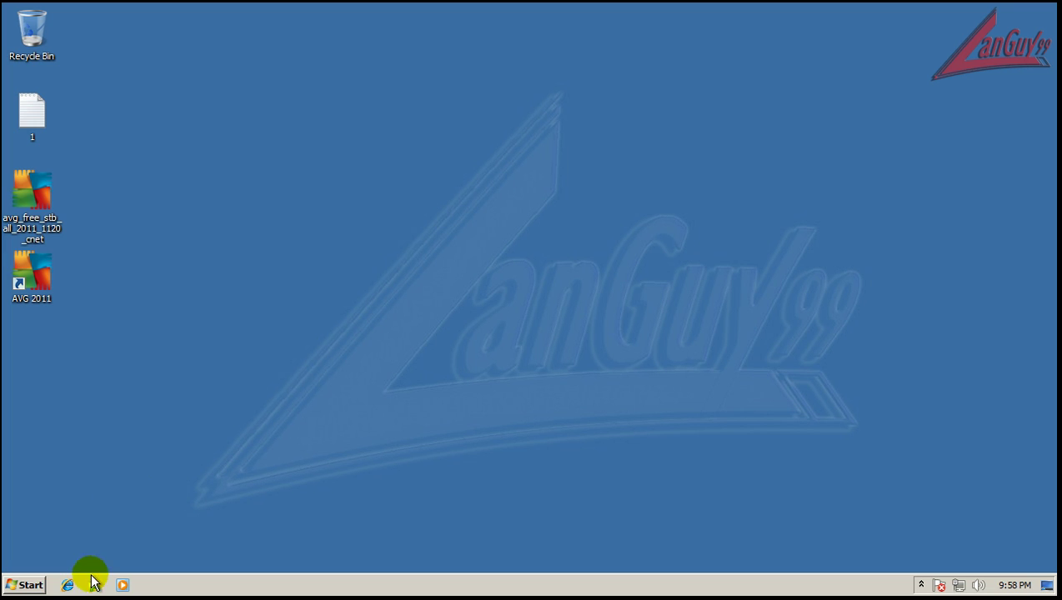
Open Internet Explorer and the text file 1 from the desktop, arranging both windows so they can be used together.
{"action": "double_click", "coordinate": [31, 108]}
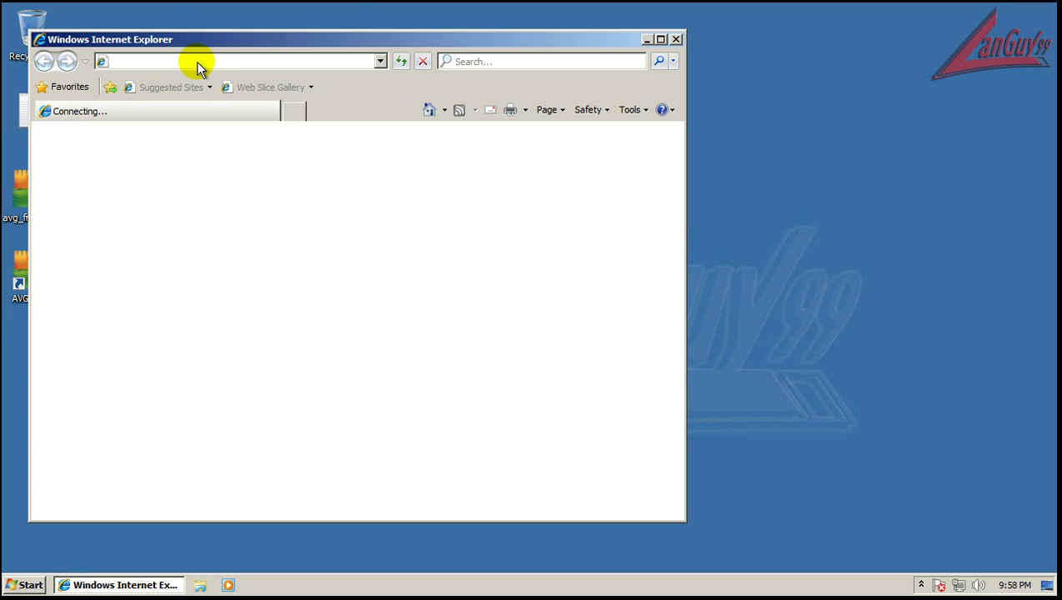
{"action": "left_click_drag", "start_coordinate": [343, 43], "coordinate": [705, 23]}
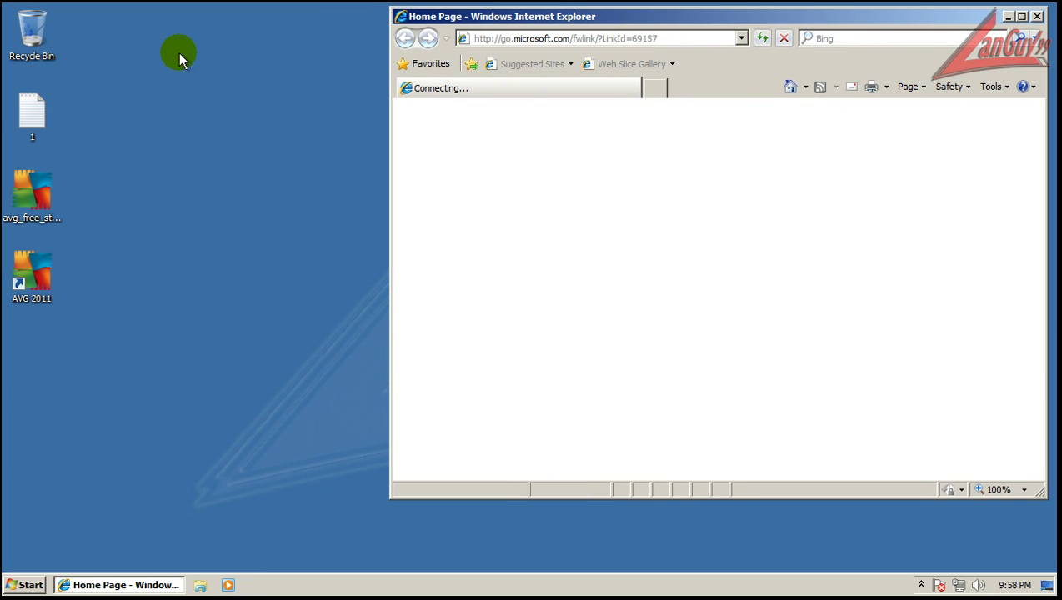
{"action": "left_click", "coordinate": [179, 52]}
{"action": "double_click", "coordinate": [37, 113]}
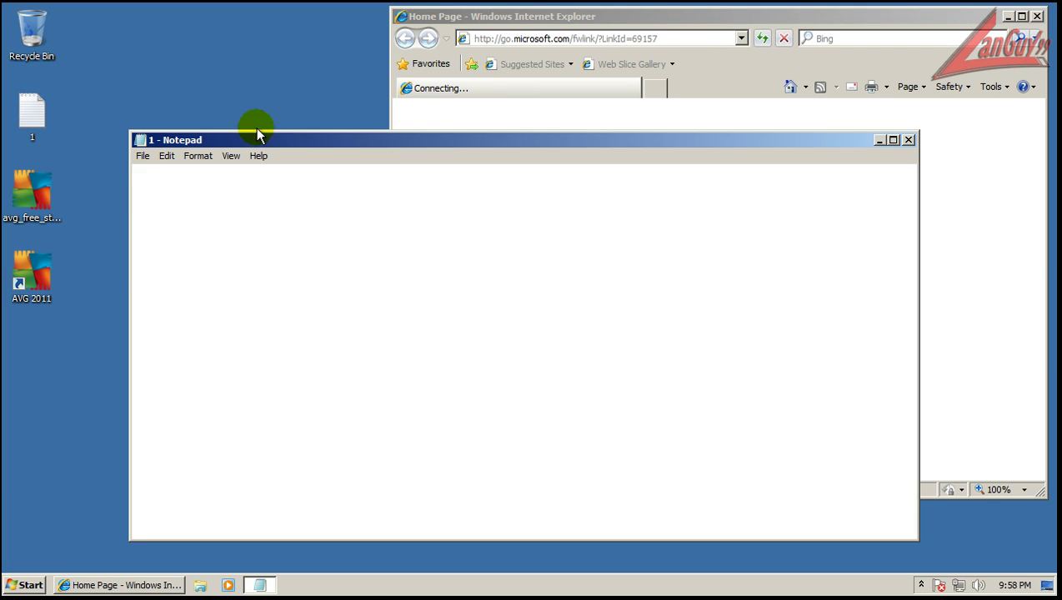
{"action": "left_click_drag", "start_coordinate": [511, 135], "coordinate": [391, 216]}
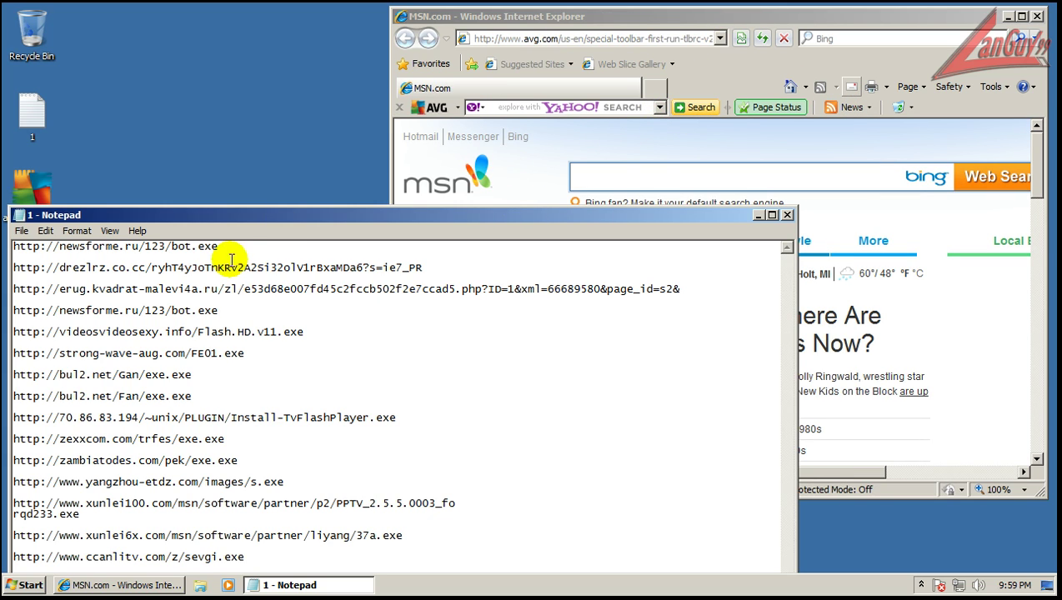
Select the first link, newsforme.ru/123/bot.exe, in the text file and dismiss the browser setup prompt and AVG toolbar welcome.
{"action": "left_click_drag", "start_coordinate": [231, 248], "coordinate": [5, 248]}
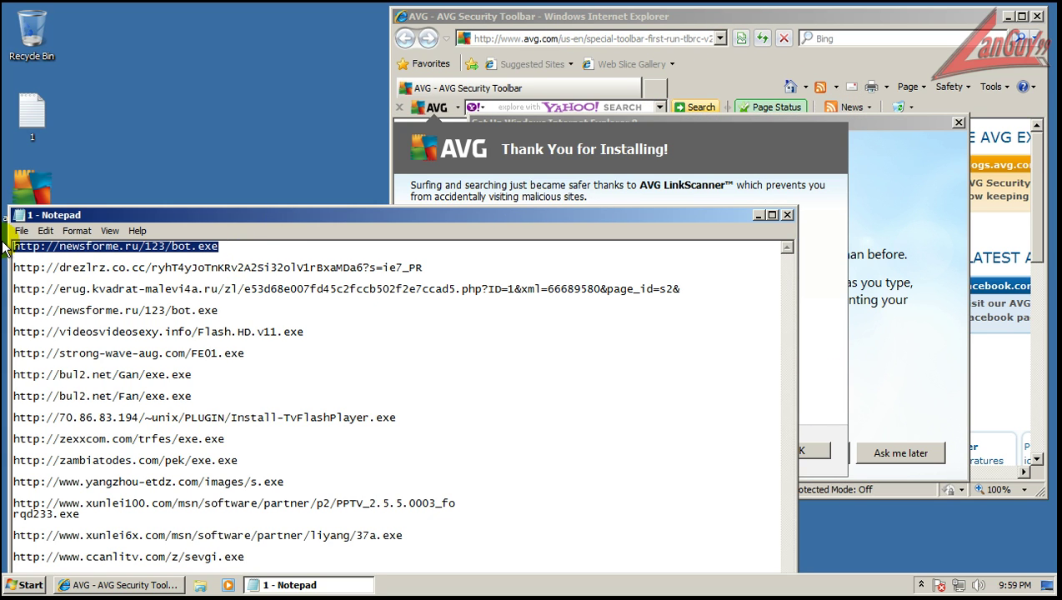
{"action": "left_click", "coordinate": [664, 18]}
{"action": "left_click", "coordinate": [901, 452]}
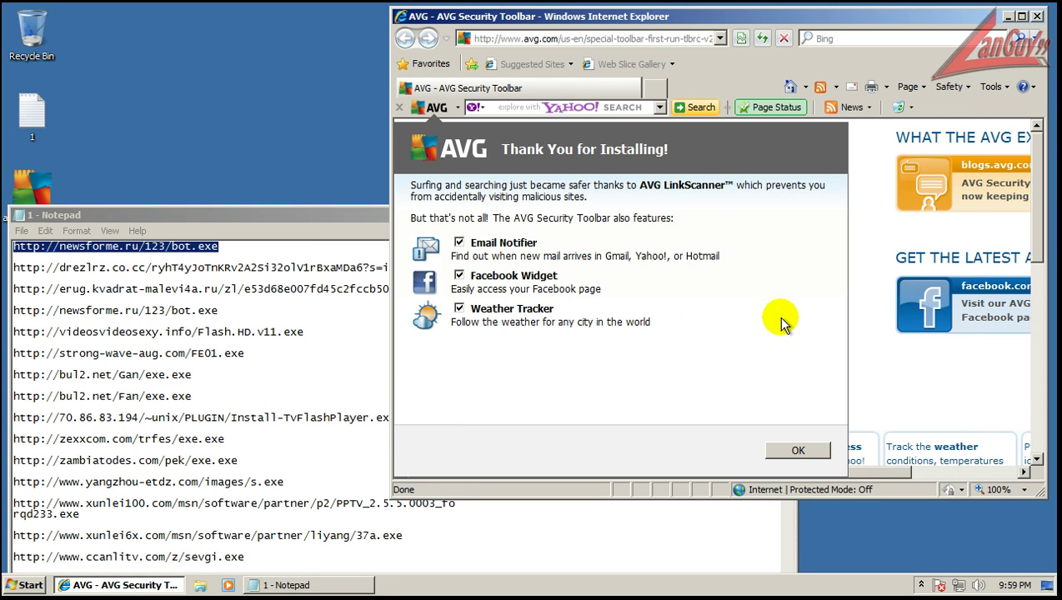
{"action": "left_click", "coordinate": [798, 451]}
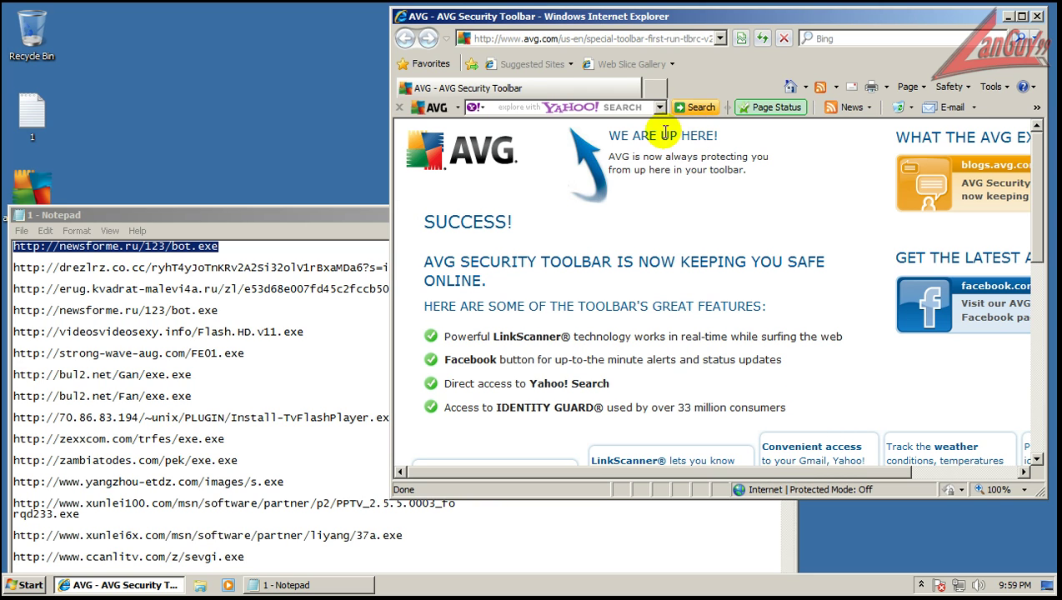
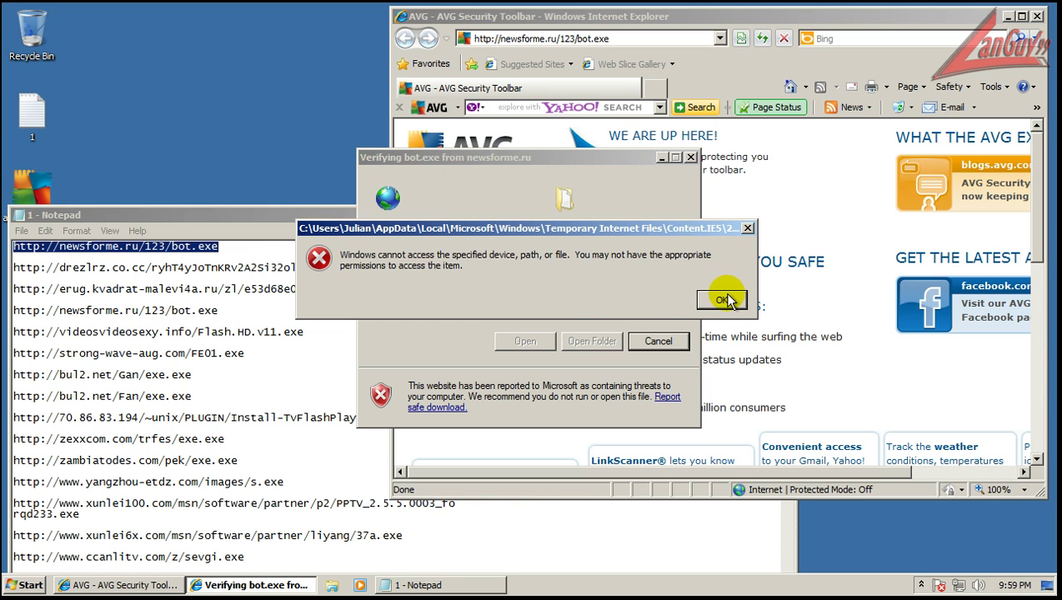
Dismiss the access error for bot.exe, move the detected file to the Virus Vault and force its removal.
{"action": "left_click", "coordinate": [721, 297]}
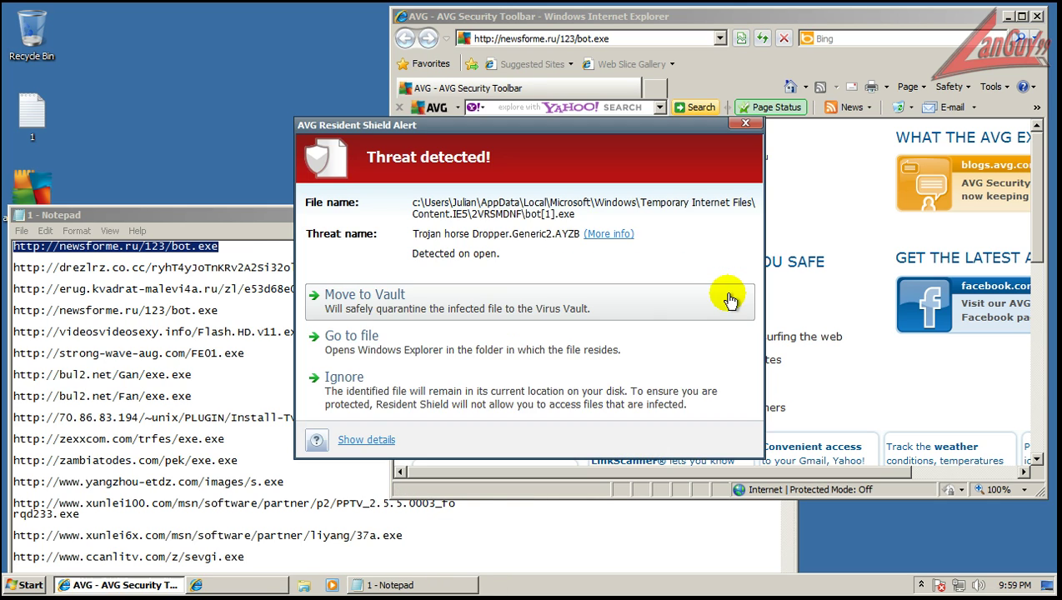
{"action": "left_click", "coordinate": [408, 300]}
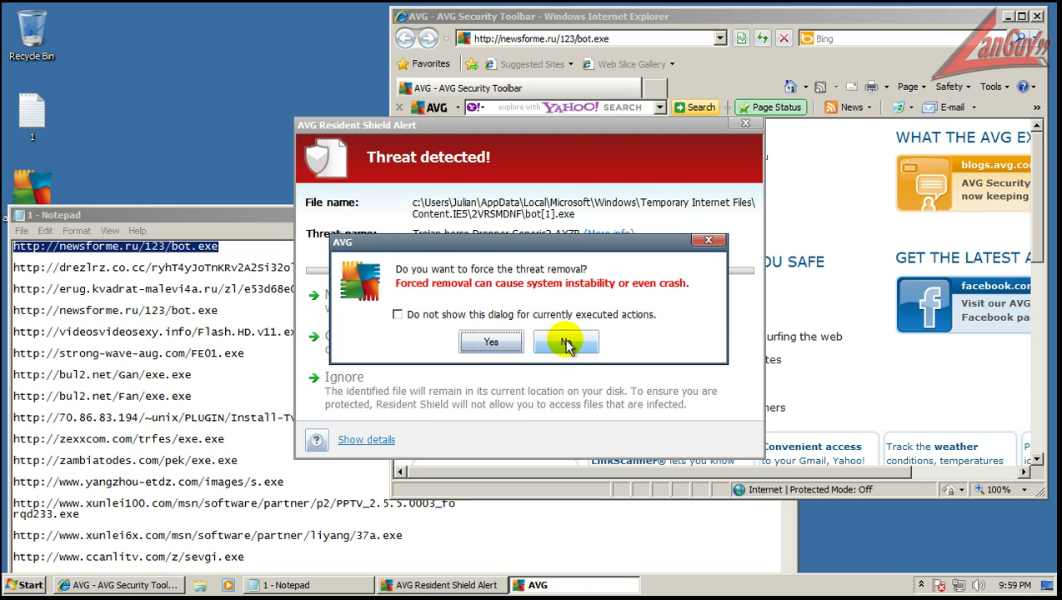
{"action": "left_click_drag", "start_coordinate": [544, 242], "coordinate": [515, 231]}
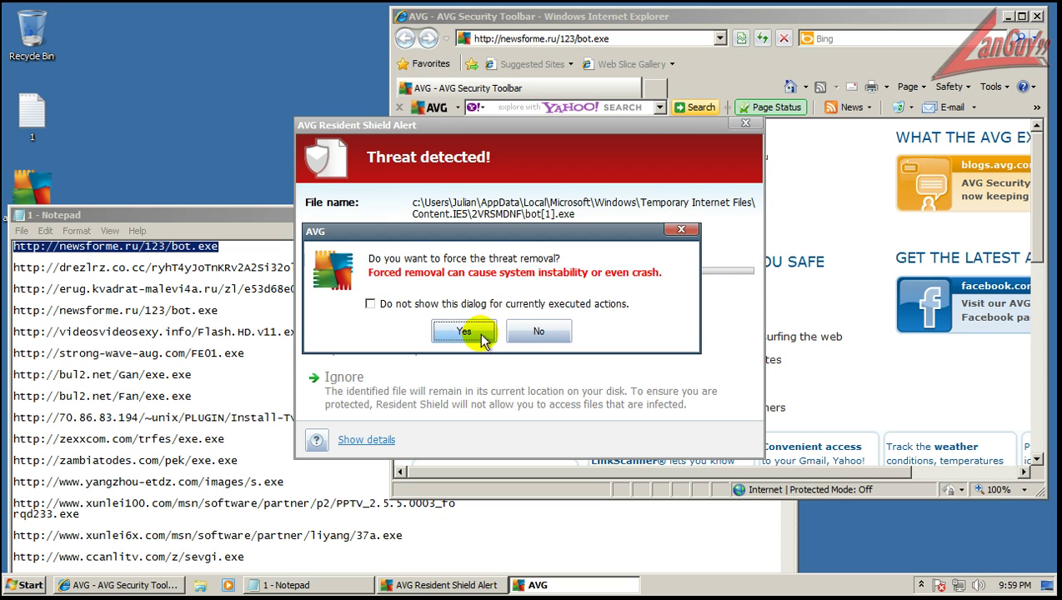
{"action": "left_click", "coordinate": [464, 332]}
Test the drezlrz.co.cc link from the list by running its reported-unsafe download, and cancel the Program Compatibility Assistant.
{"action": "left_click", "coordinate": [238, 268]}
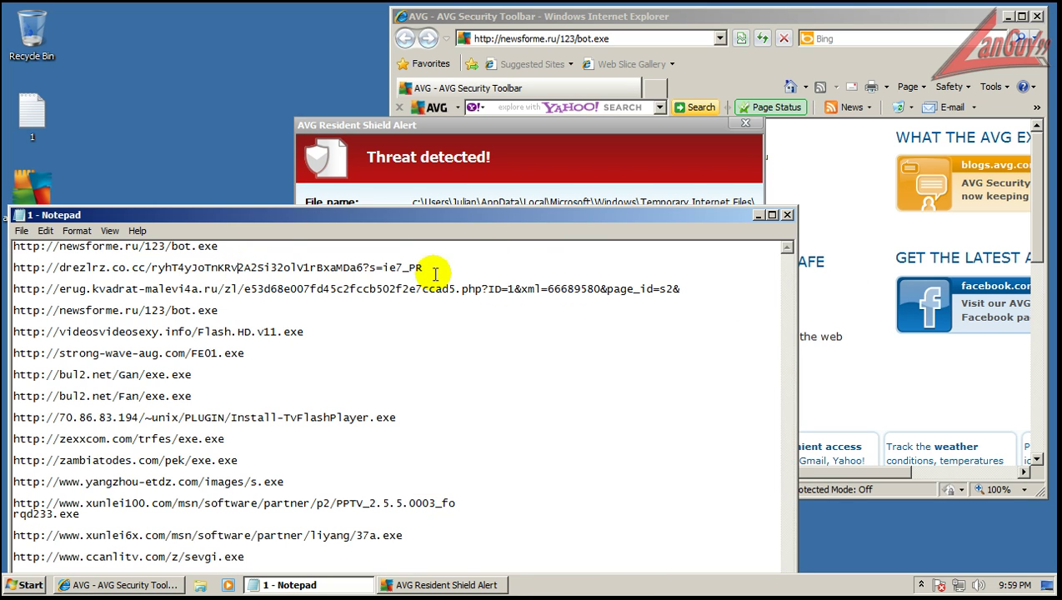
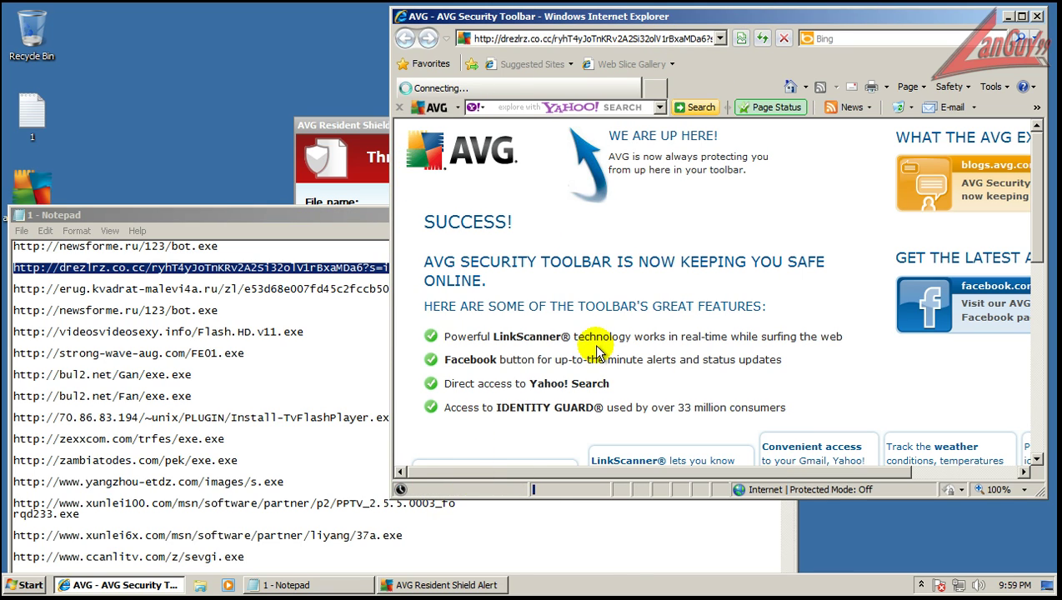
{"action": "left_click", "coordinate": [507, 306]}
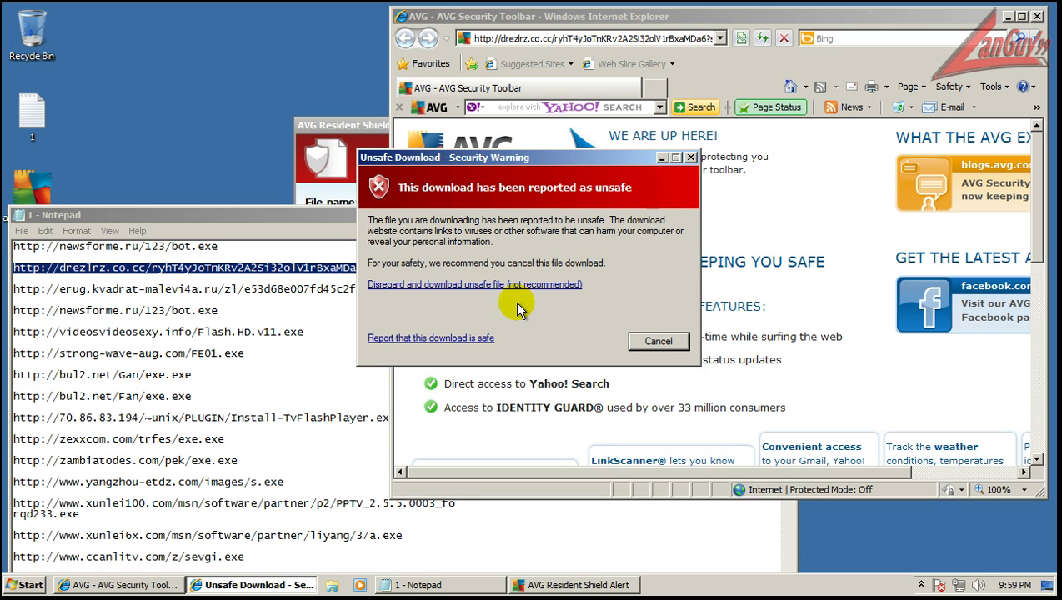
{"action": "left_click", "coordinate": [523, 281]}
{"action": "left_click", "coordinate": [561, 280]}
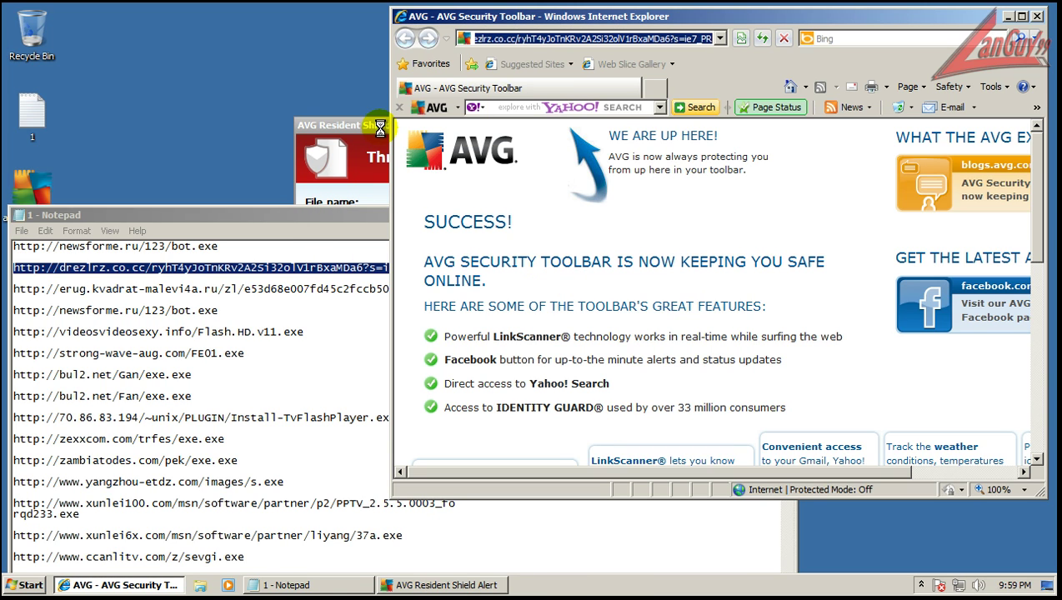
{"action": "left_click", "coordinate": [450, 584]}
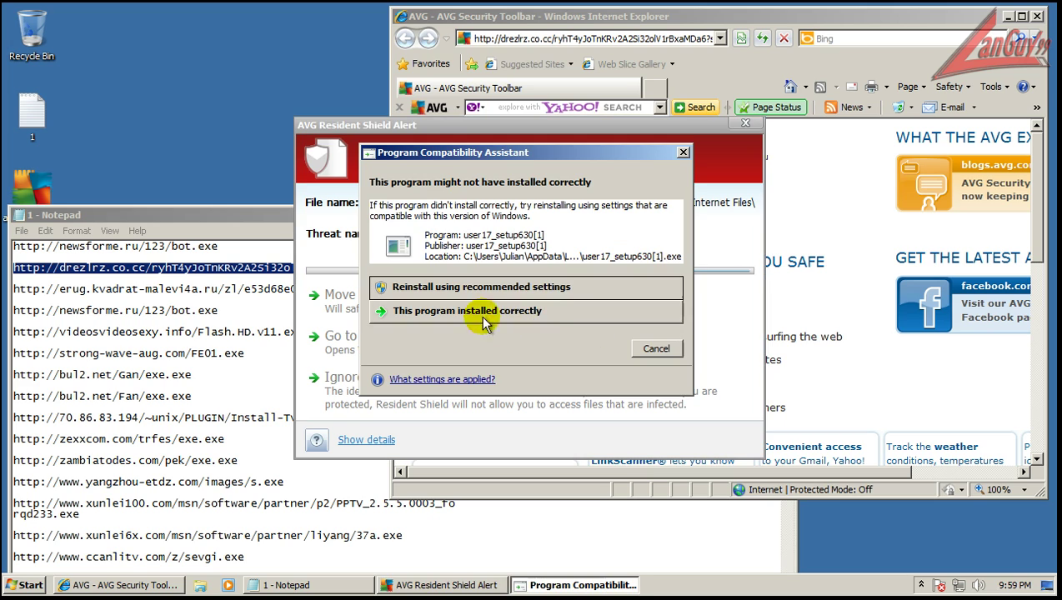
{"action": "left_click", "coordinate": [658, 349]}
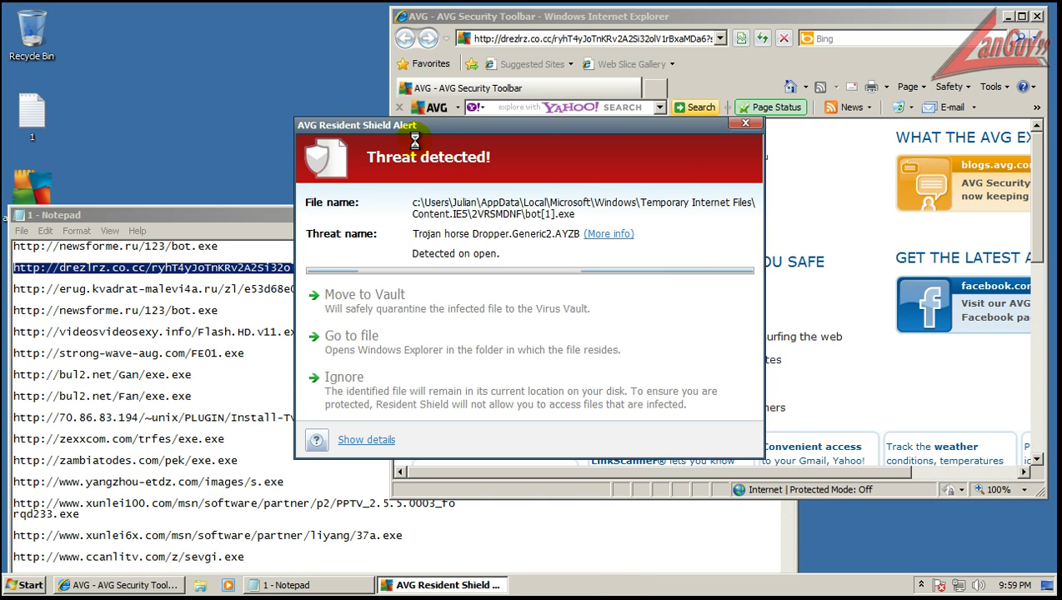
Copy the erug.kvadrat-malevi4a.ru link from the list and load it in the browser.
{"action": "left_click", "coordinate": [265, 214]}
{"action": "double_click", "coordinate": [680, 289]}
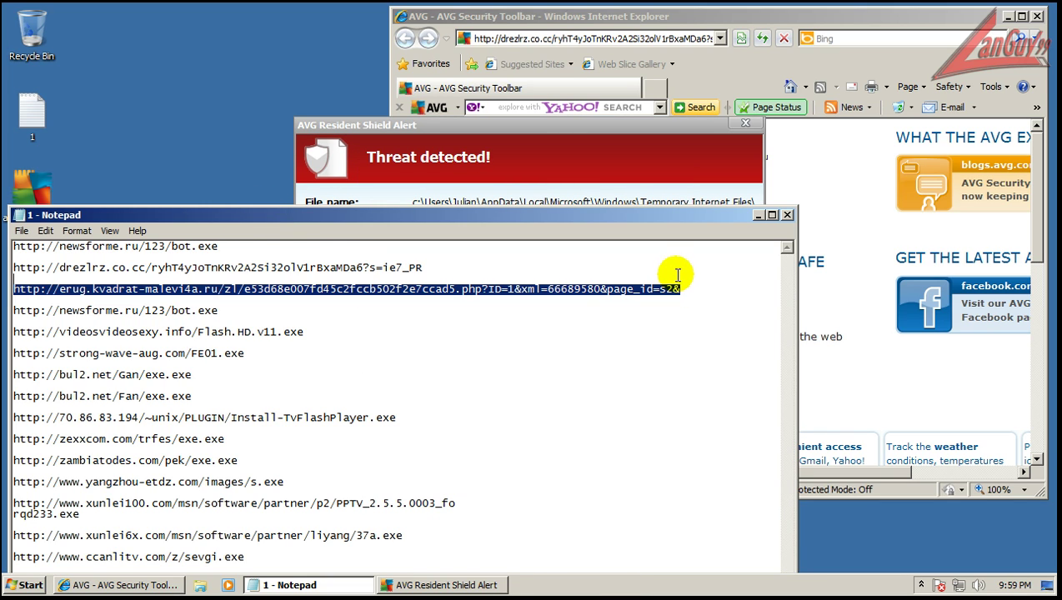
{"action": "left_click", "coordinate": [765, 16]}
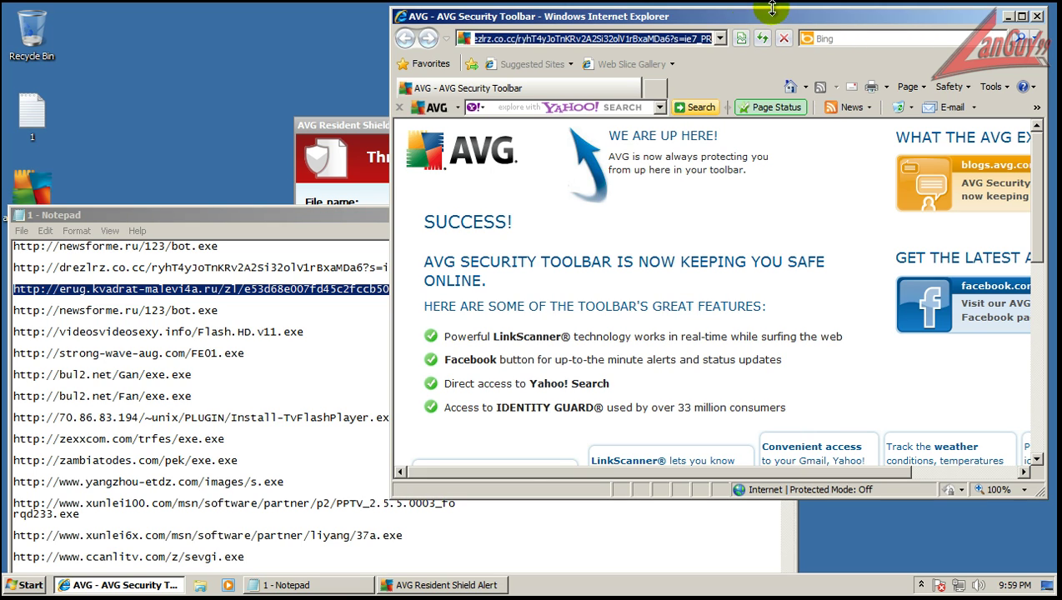
{"action": "left_click", "coordinate": [667, 39]}
{"action": "key", "text": "ctrl+v"}
{"action": "key", "text": "Return"}
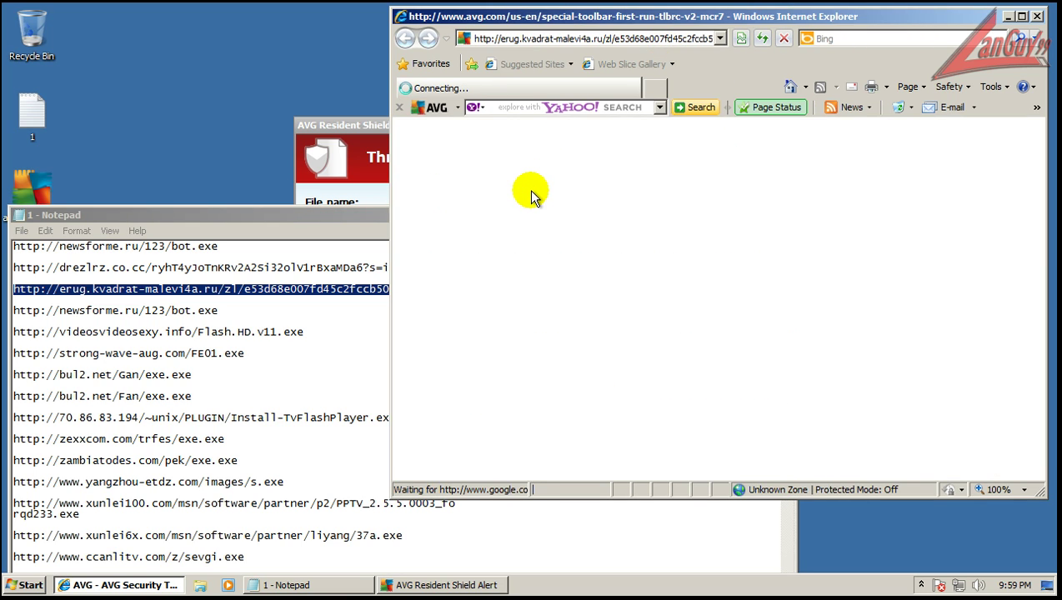
Load the second newsforme.ru/123/bot.exe link, try to run the reported-unsafe download, and dismiss the access error.
{"action": "double_click", "coordinate": [230, 305]}
{"action": "key", "text": "ctrl+c"}
{"action": "left_click", "coordinate": [593, 39]}
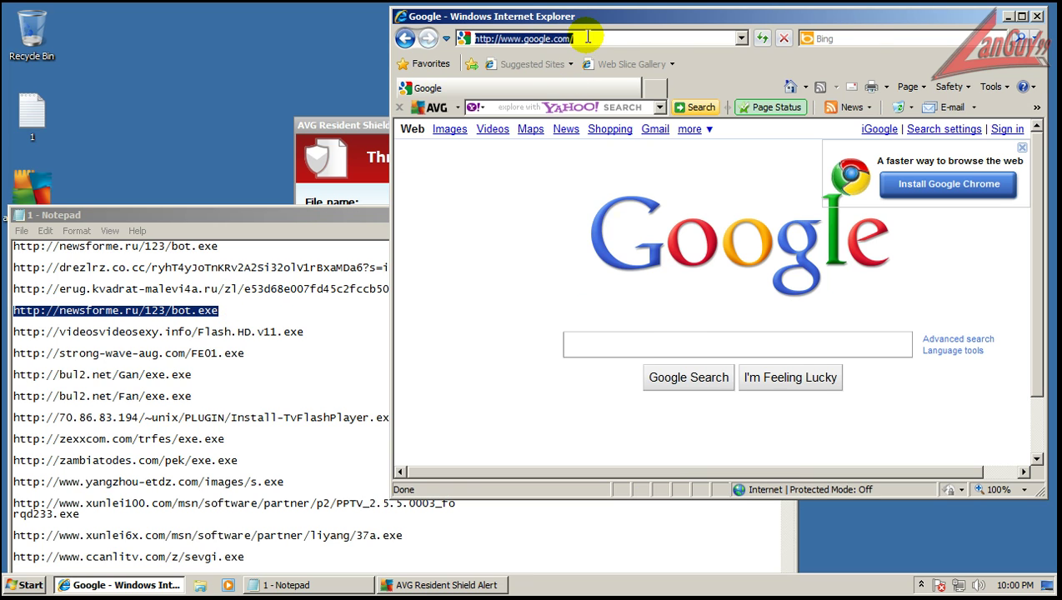
{"action": "key", "text": "ctrl+v"}
{"action": "key", "text": "Return"}
{"action": "left_click", "coordinate": [503, 303]}
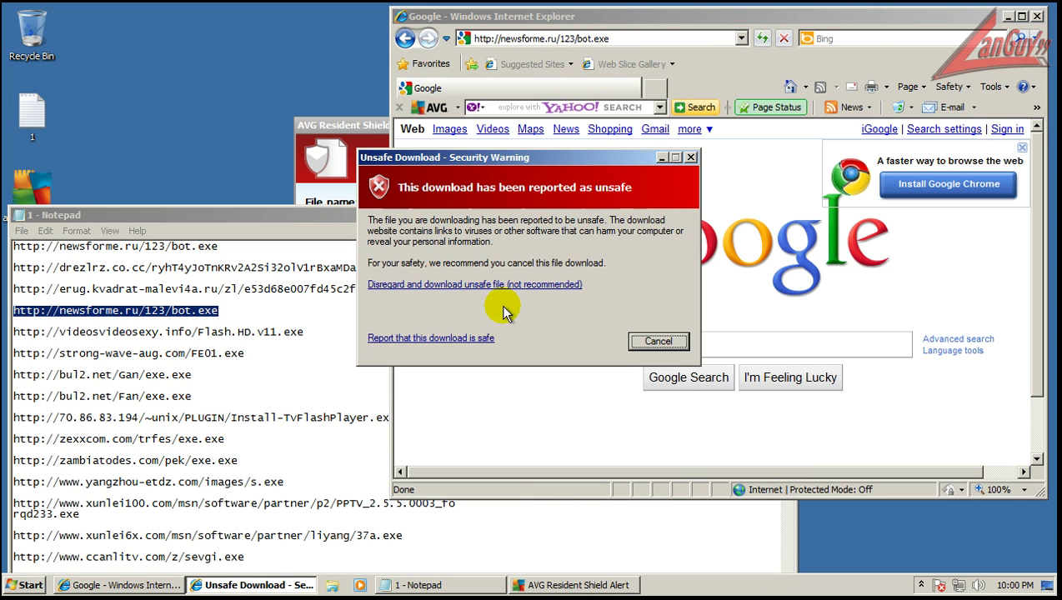
{"action": "left_click", "coordinate": [514, 285]}
{"action": "left_click", "coordinate": [594, 306]}
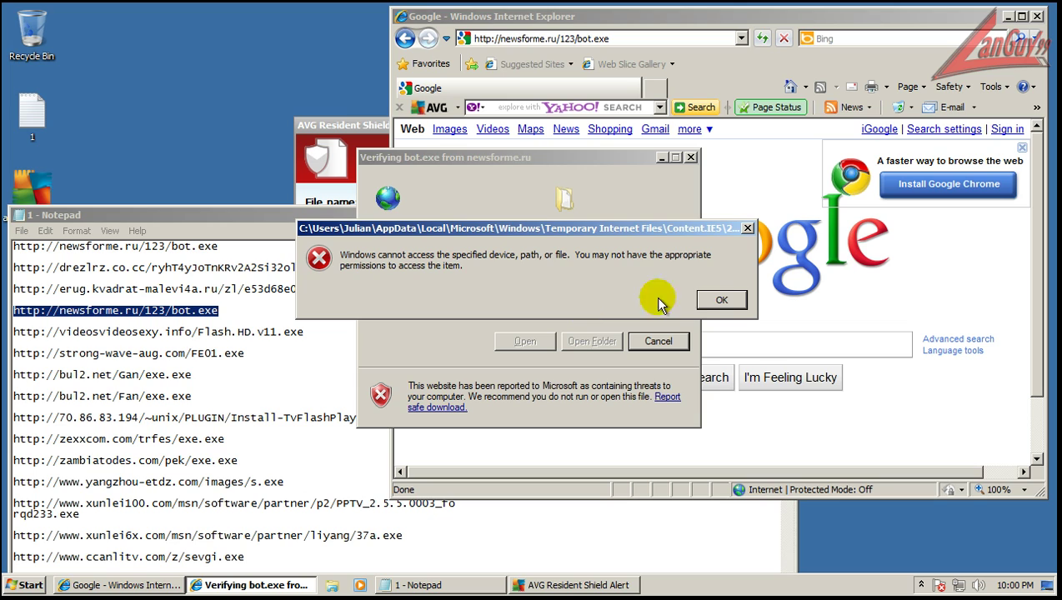
{"action": "left_click", "coordinate": [719, 300]}
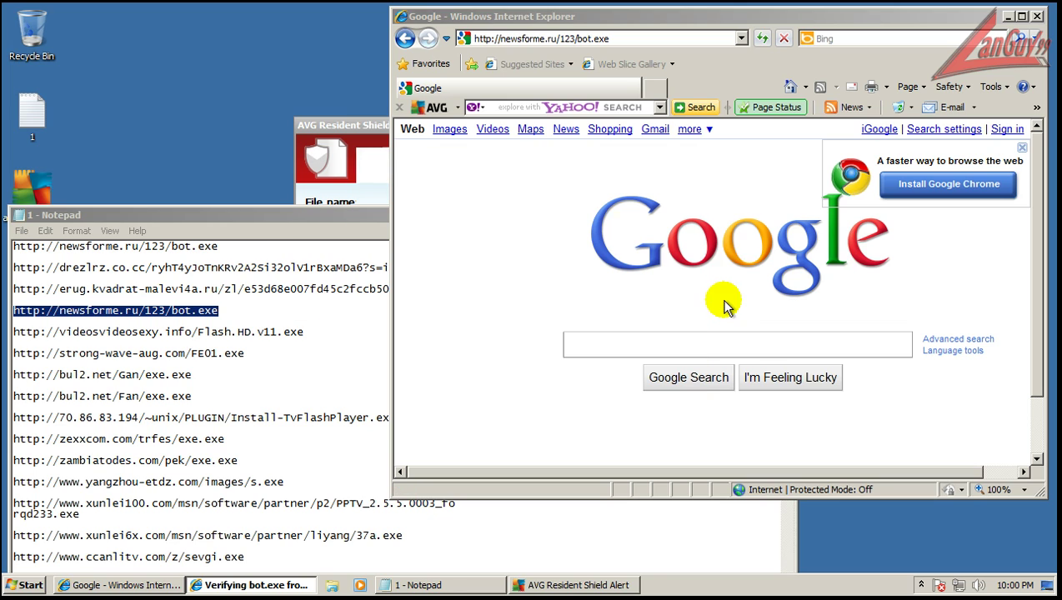
Copy the videosvideosexy.info link, and try to clear the bot.exe threats by closing the browser and removing all unhealed items.
{"action": "double_click", "coordinate": [305, 327]}
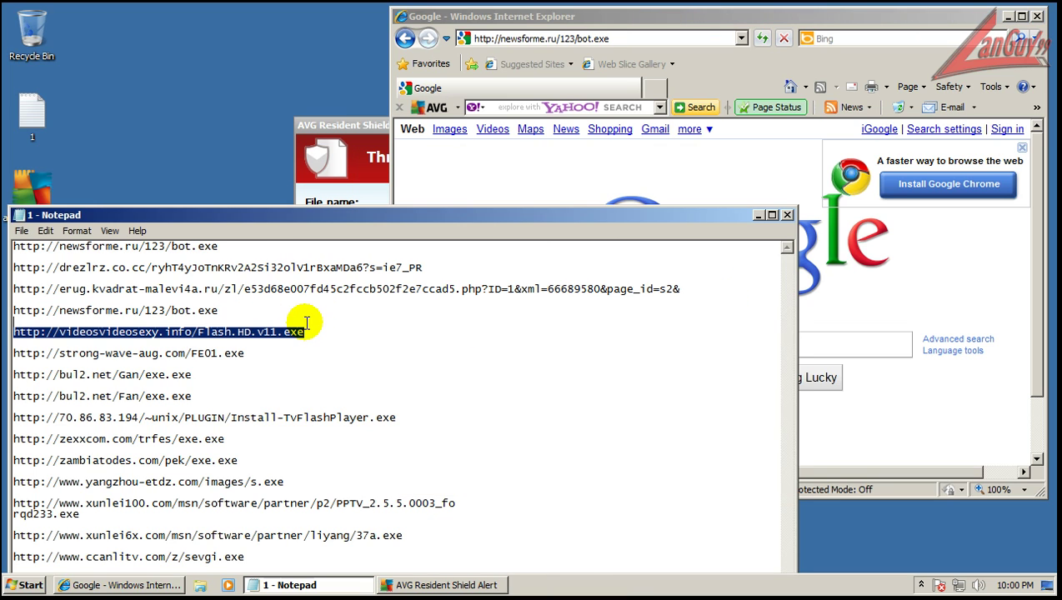
{"action": "left_click", "coordinate": [370, 125]}
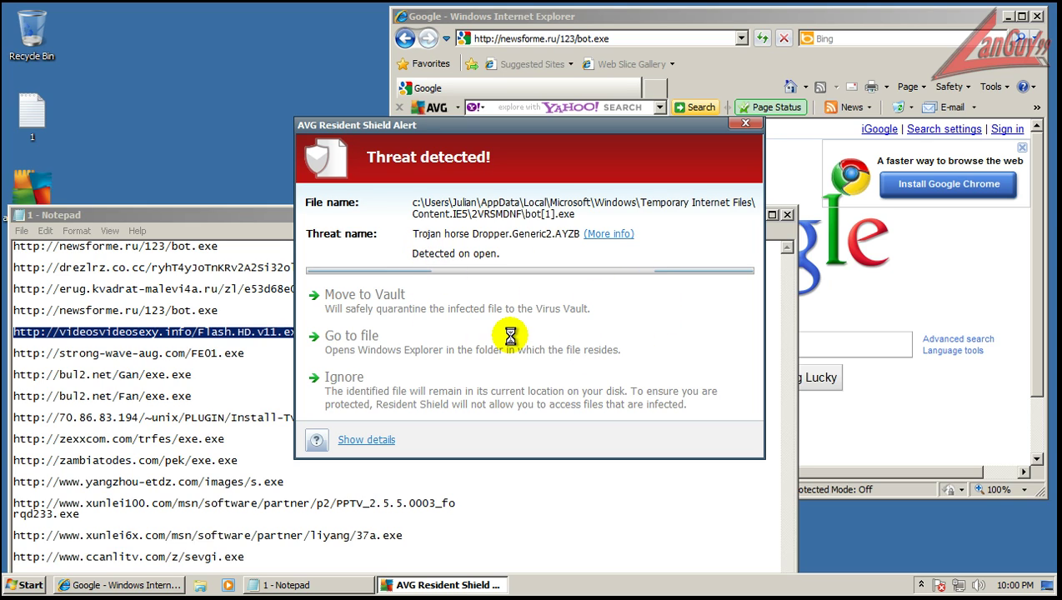
{"action": "left_click", "coordinate": [366, 441]}
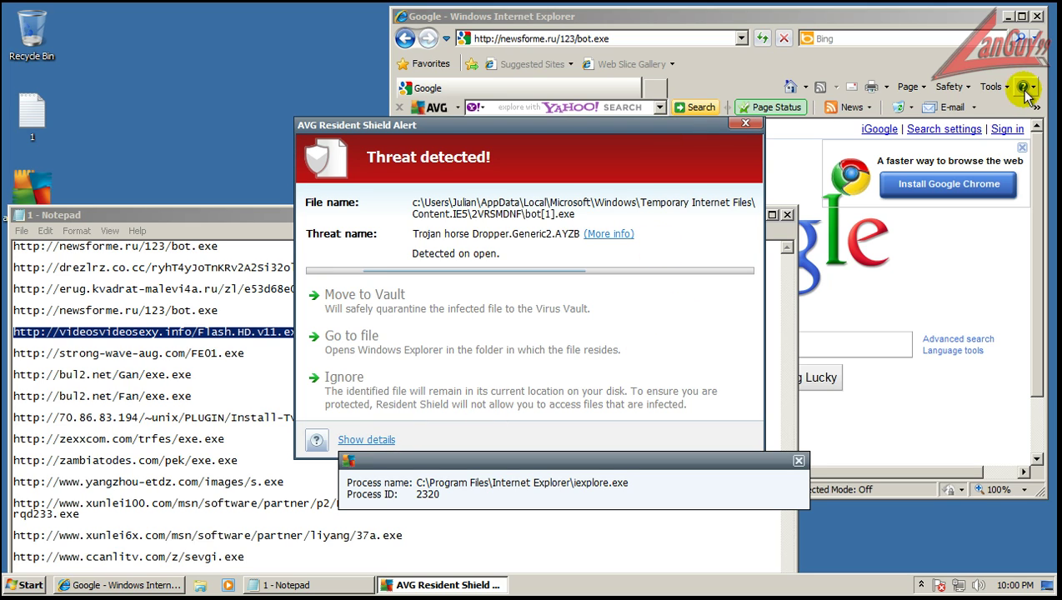
{"action": "left_click", "coordinate": [1038, 17]}
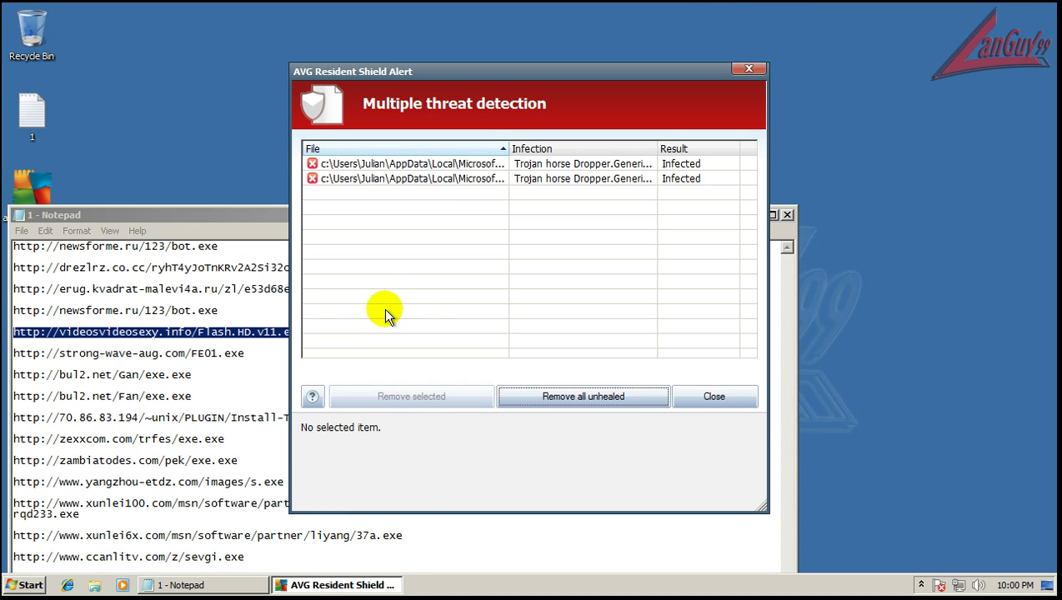
{"action": "left_click", "coordinate": [635, 406]}
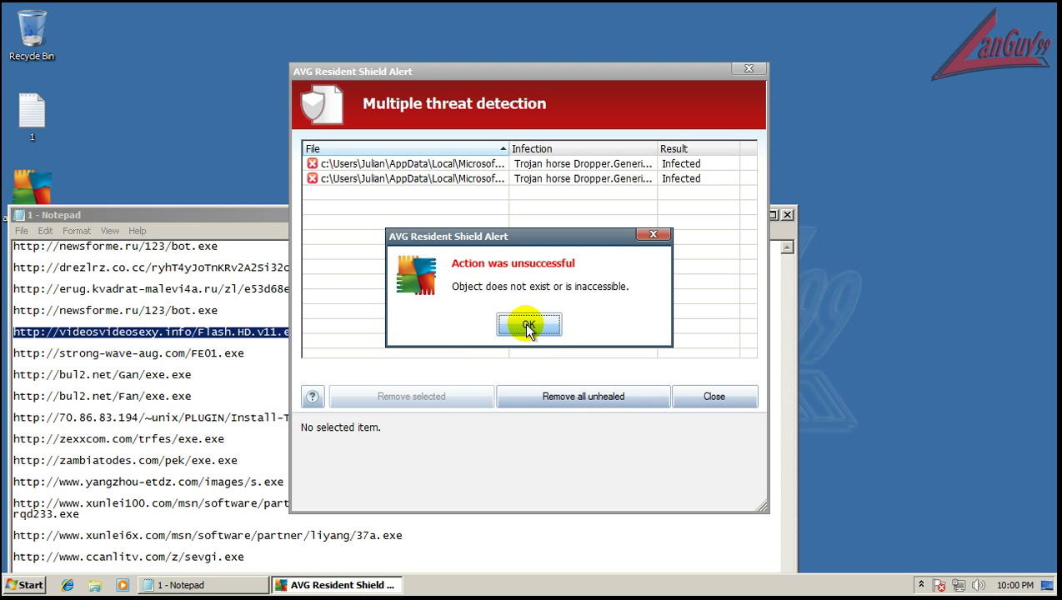
{"action": "left_click", "coordinate": [527, 325]}
{"action": "left_click", "coordinate": [706, 395]}
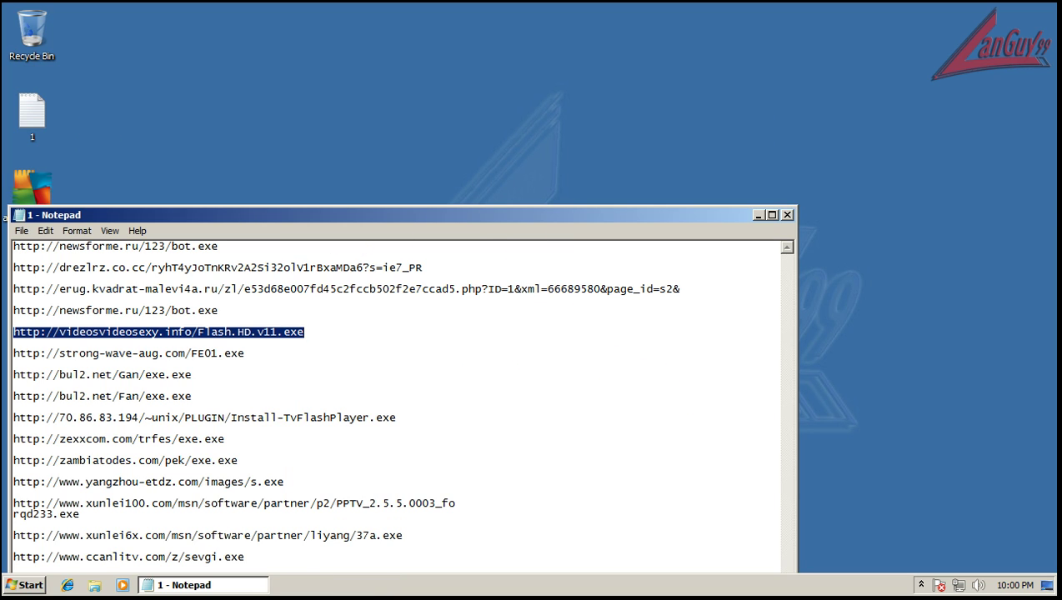
Reopen Internet Explorer and load the copied videosvideosexy.info/Flash.HD.v11.exe link.
{"action": "left_click", "coordinate": [66, 585]}
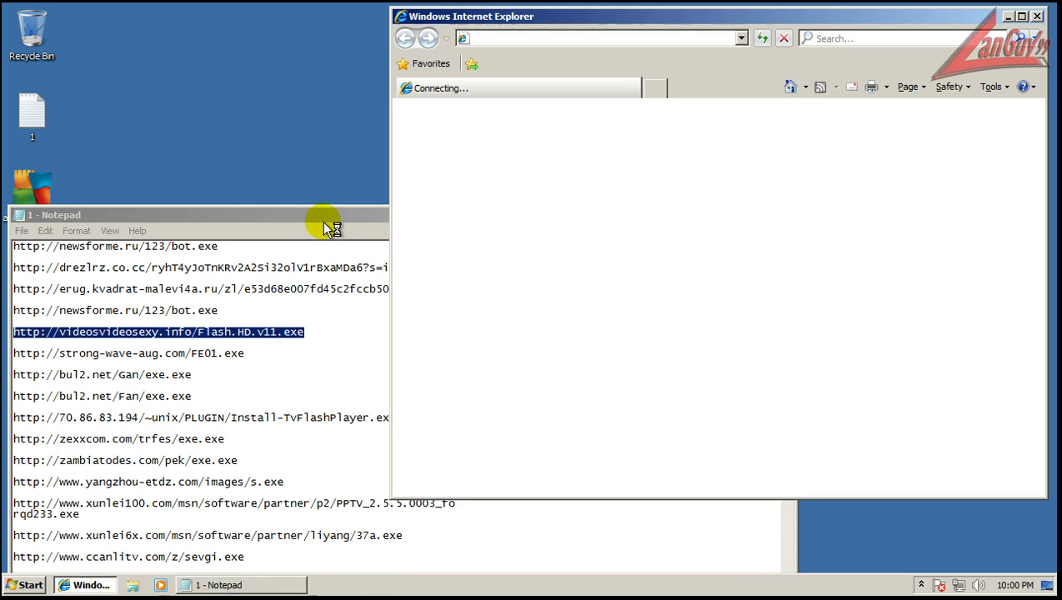
{"action": "left_click", "coordinate": [323, 221]}
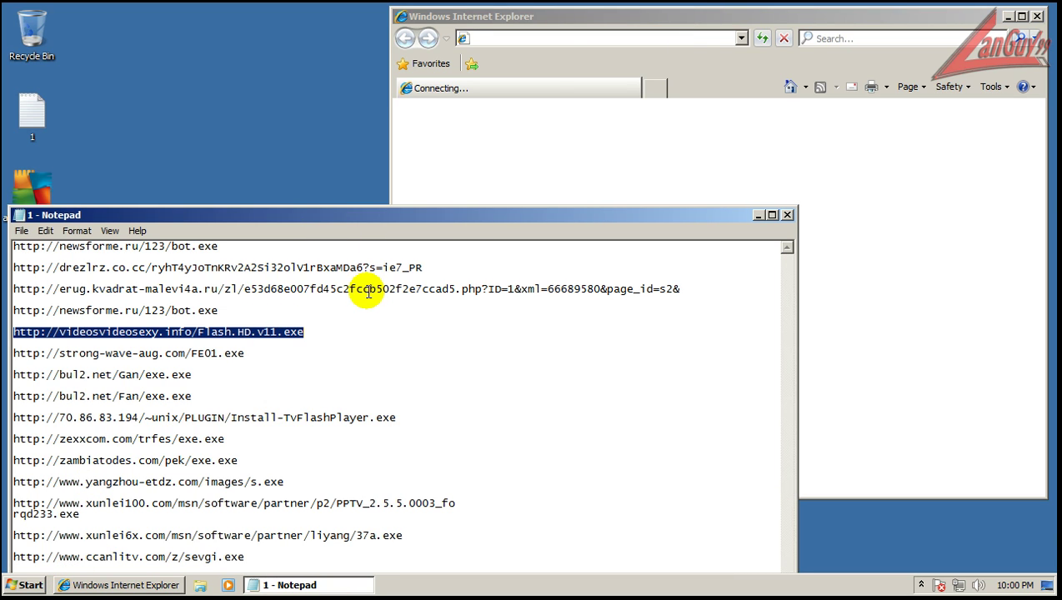
{"action": "left_click", "coordinate": [575, 42]}
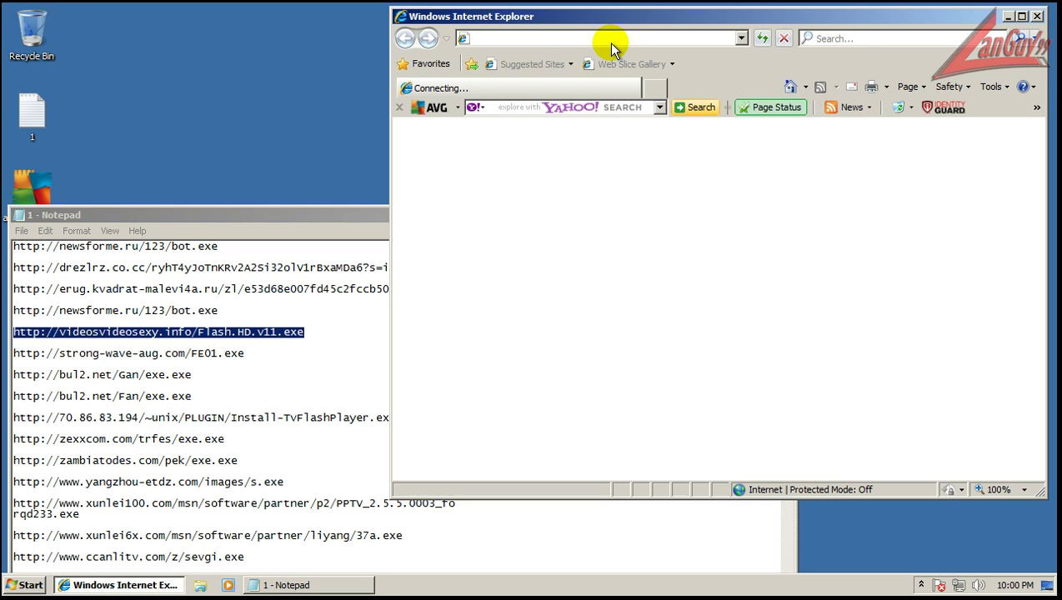
{"action": "left_click", "coordinate": [611, 38]}
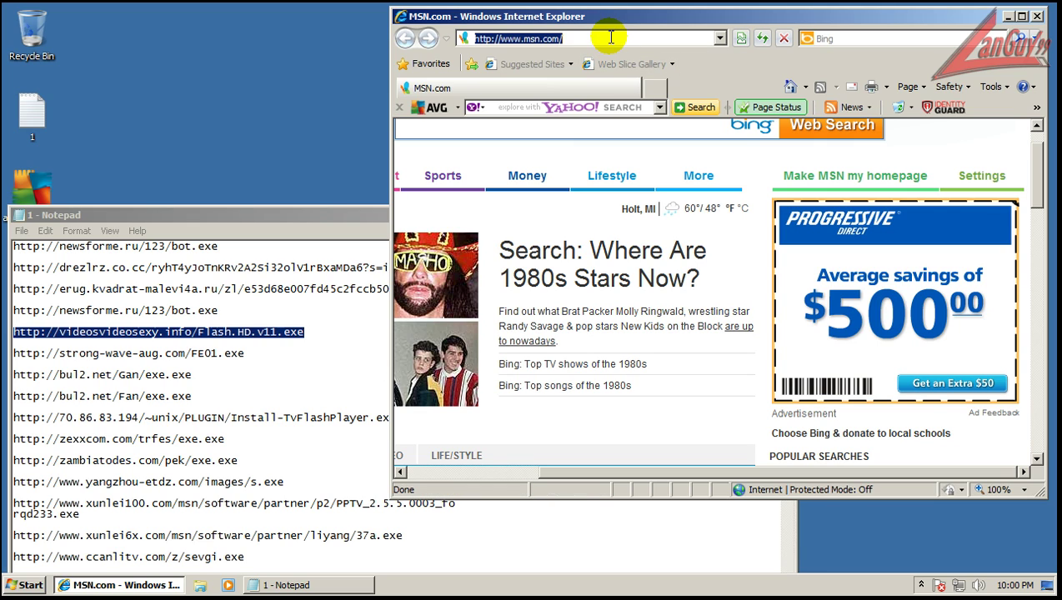
{"action": "key", "text": "ctrl+v"}
{"action": "key", "text": "Return"}
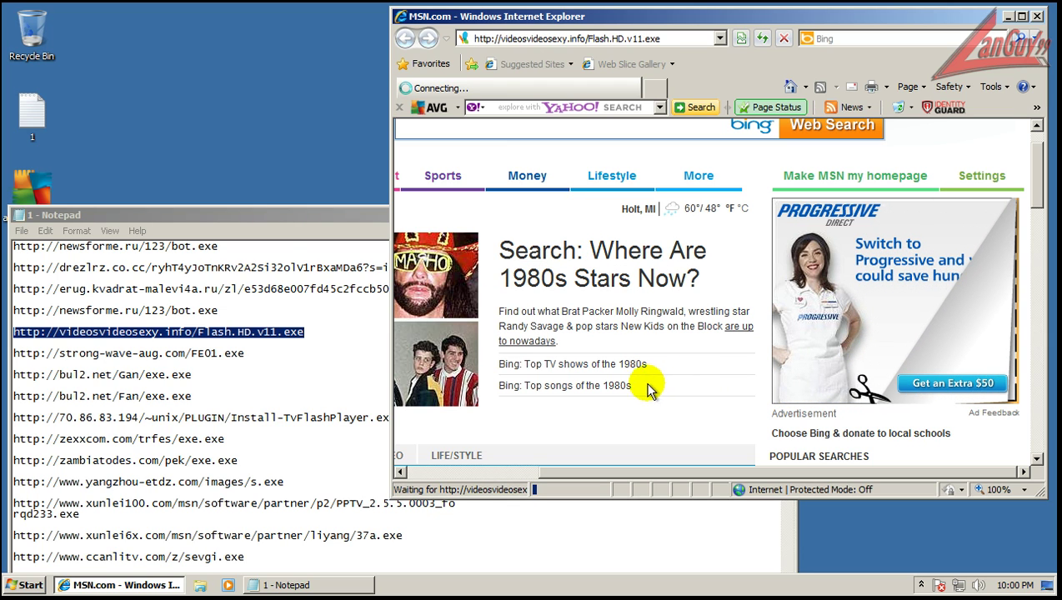
{"action": "left_click_drag", "start_coordinate": [628, 473], "coordinate": [408, 472]}
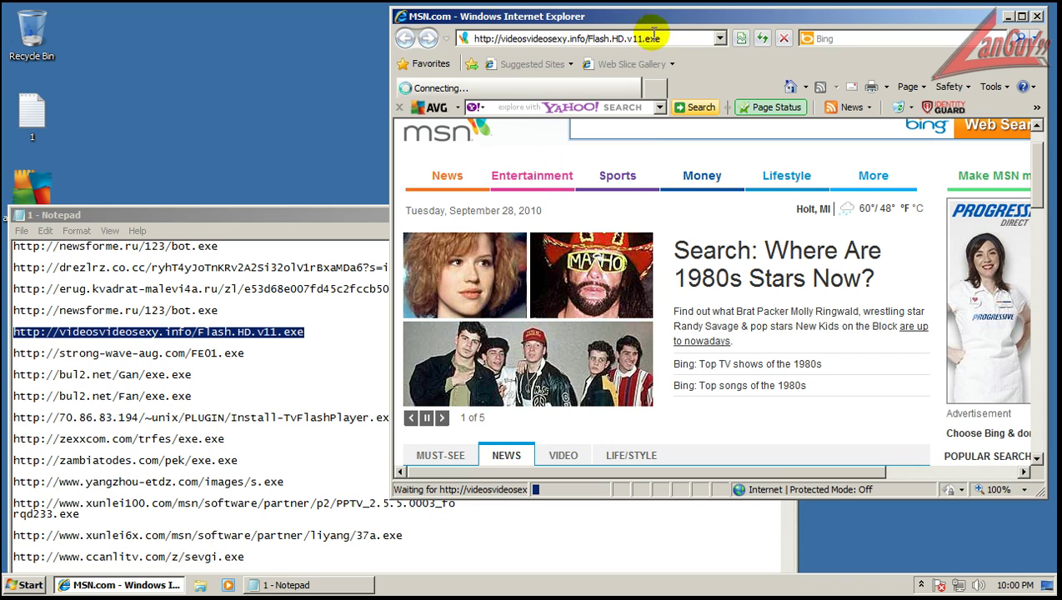
Load the strong-wave-aug.com/FE01.exe link from the list and run the download despite the unknown publisher.
{"action": "double_click", "coordinate": [240, 354]}
{"action": "key", "text": "ctrl+c"}
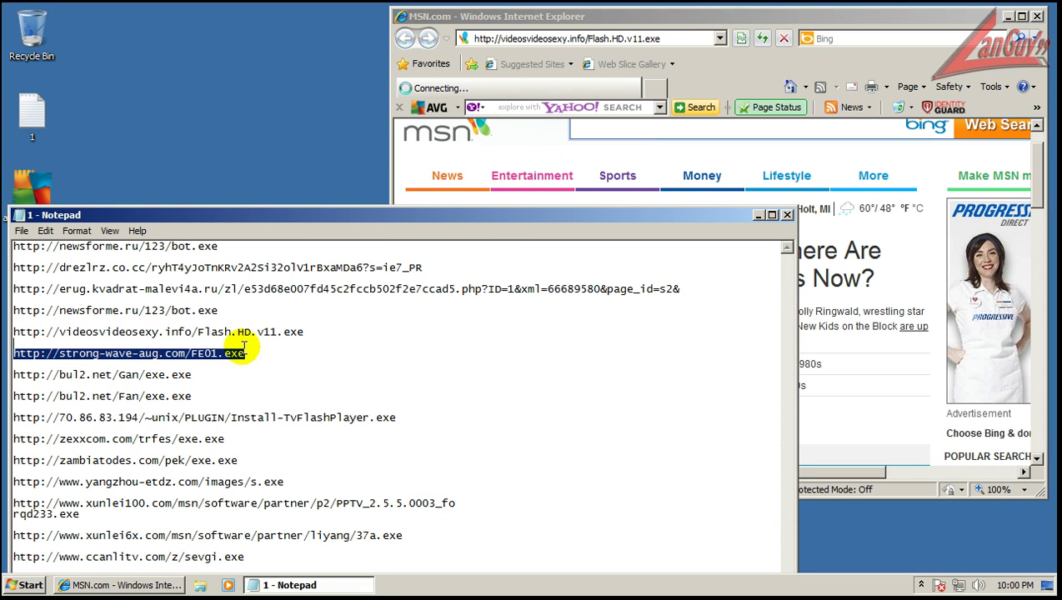
{"action": "left_click", "coordinate": [648, 36]}
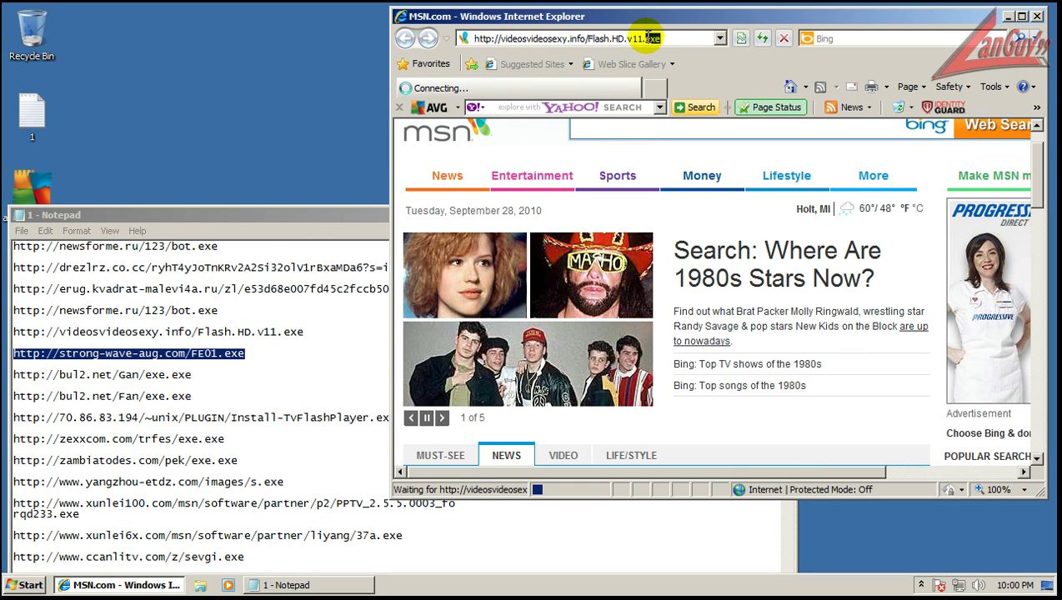
{"action": "key", "text": "ctrl+v"}
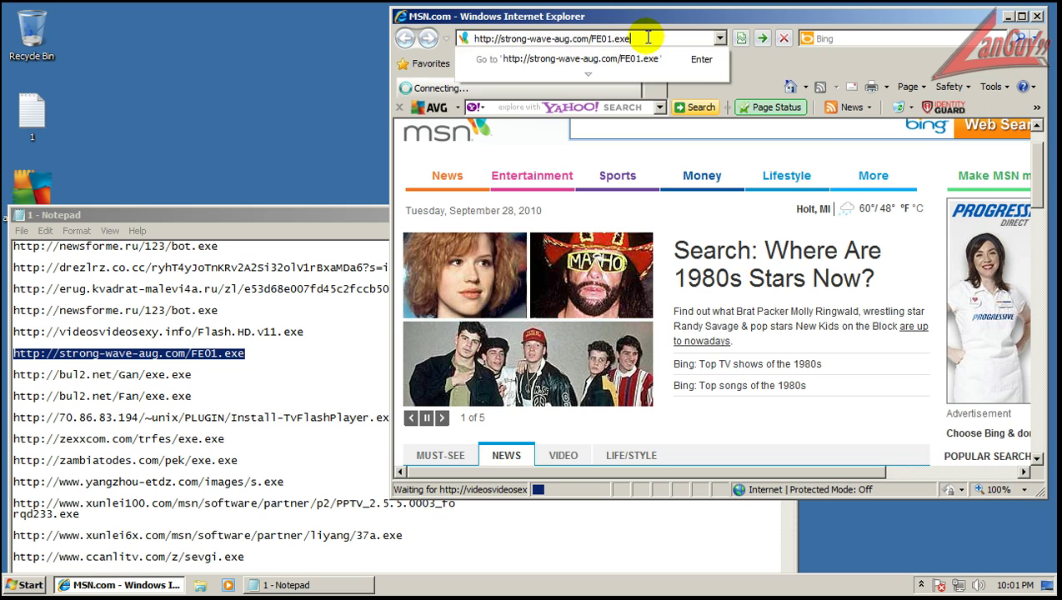
{"action": "key", "text": "Return"}
{"action": "key", "text": "Return"}
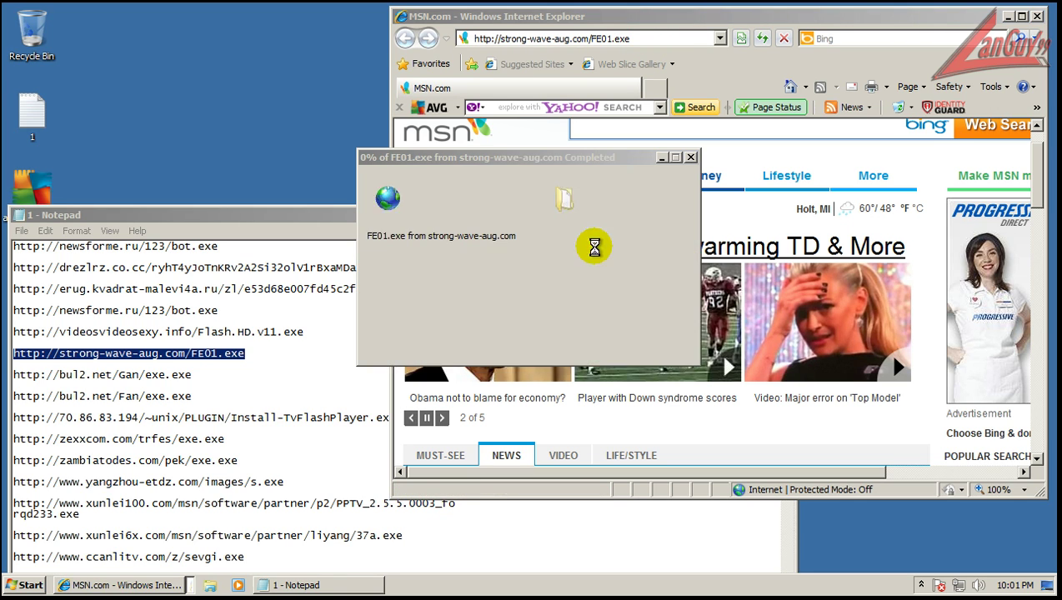
{"action": "left_click", "coordinate": [581, 303]}
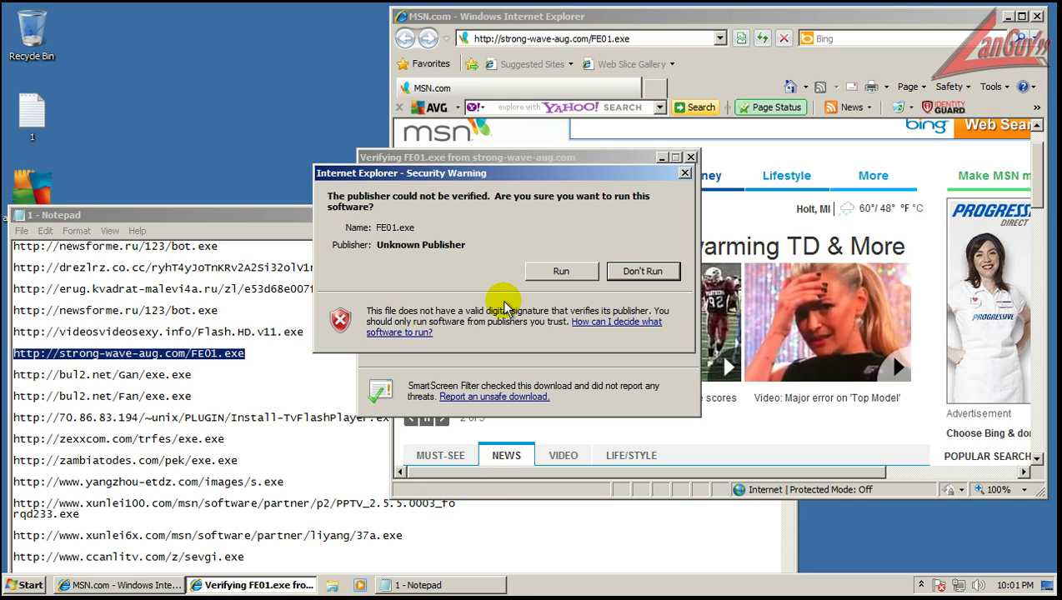
{"action": "left_click", "coordinate": [561, 271]}
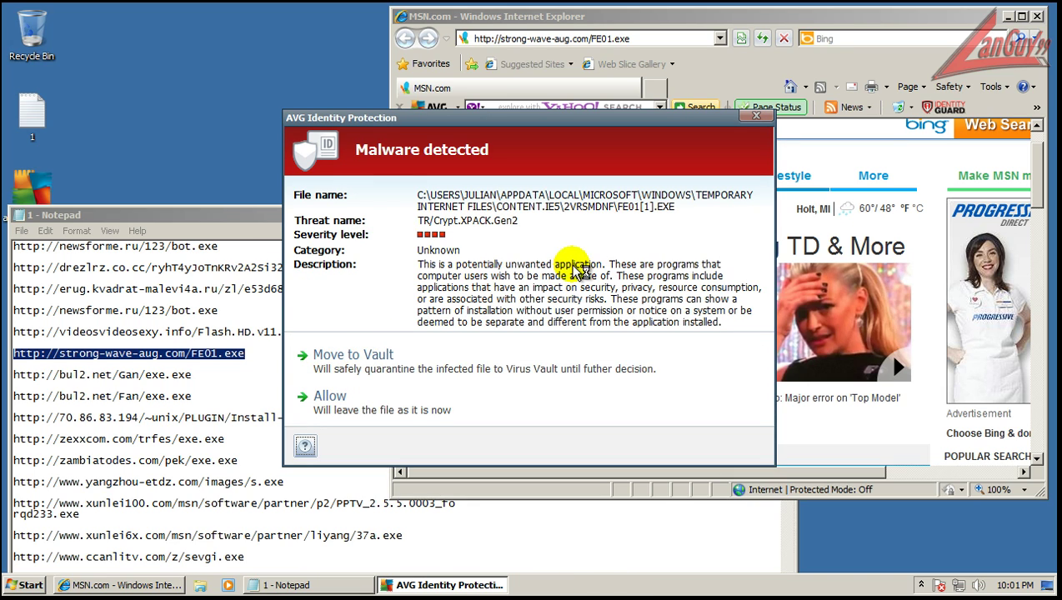
Move the detected FE01[1].EXE malware to the Virus Vault, accept the save-files notice and hide the removal progress.
{"action": "left_click", "coordinate": [354, 372]}
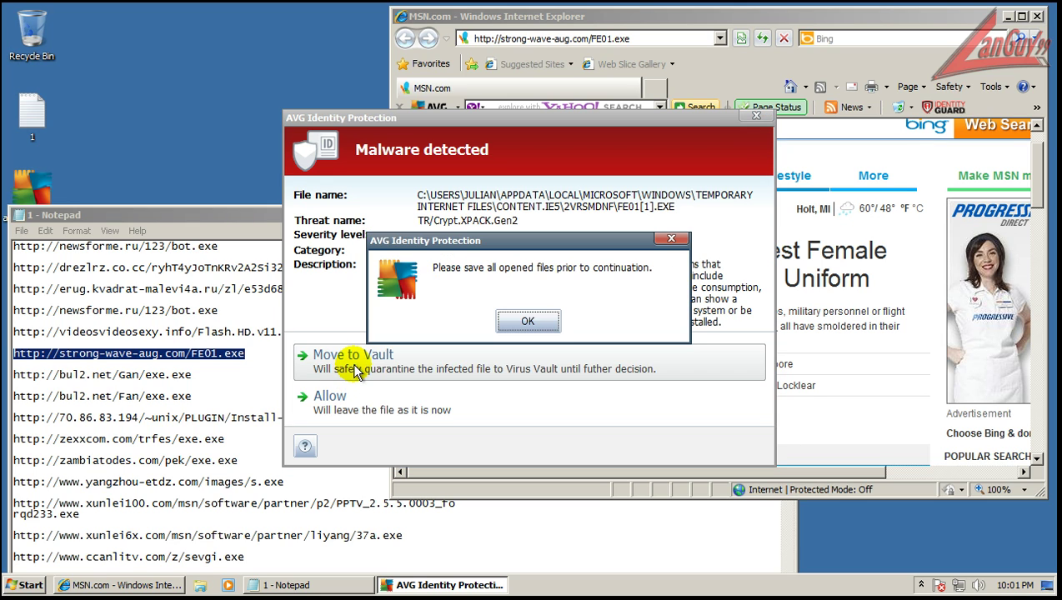
{"action": "left_click", "coordinate": [536, 325]}
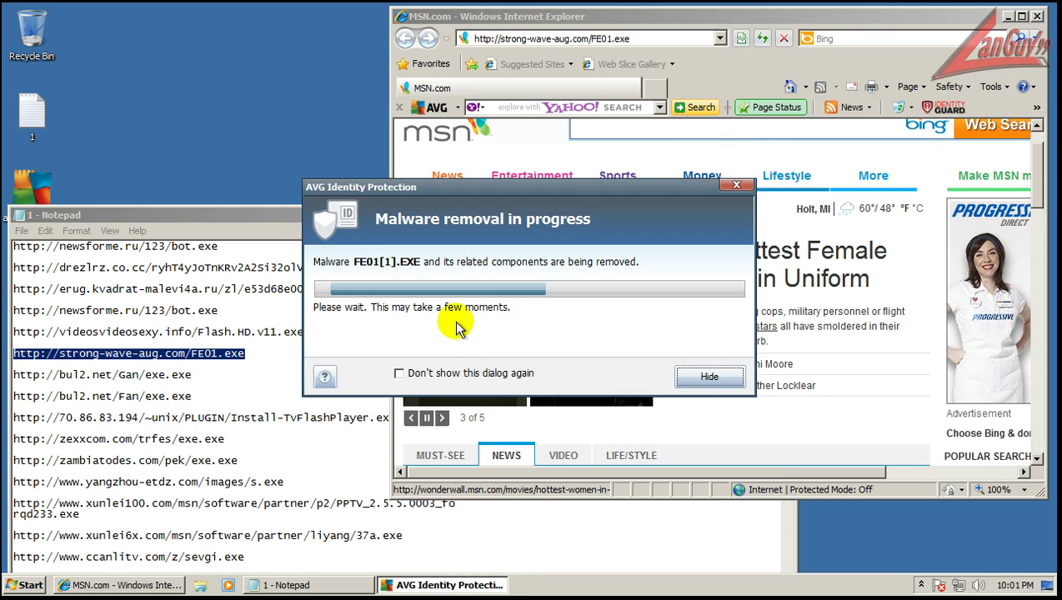
{"action": "left_click", "coordinate": [698, 379]}
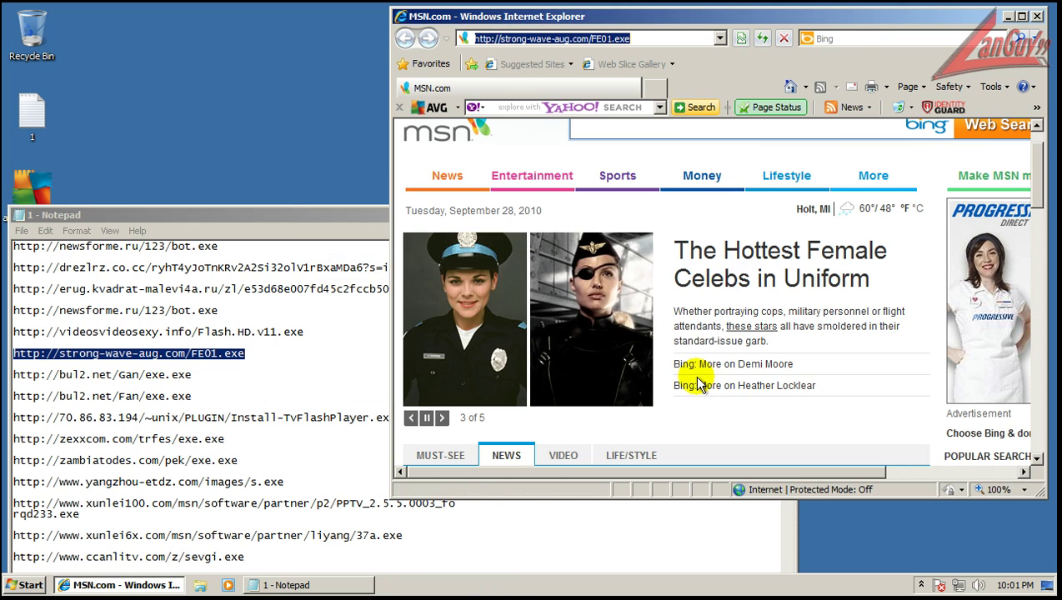
Copy the bul2.net/Gan/exe.exe link from the list and load it in the browser.
{"action": "left_click", "coordinate": [192, 375]}
{"action": "key", "text": "shift+Home"}
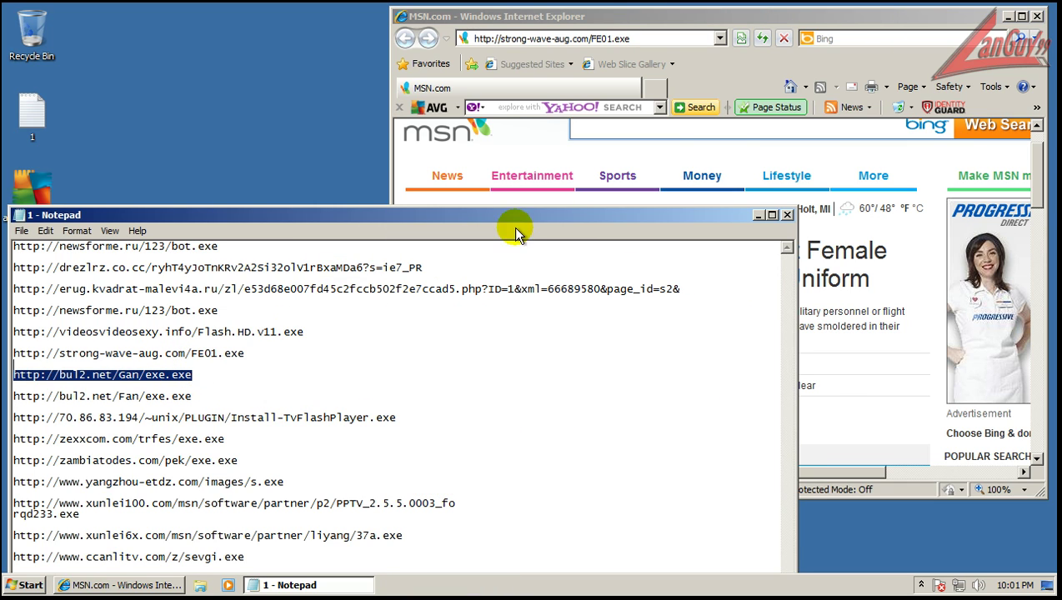
{"action": "left_click", "coordinate": [654, 37]}
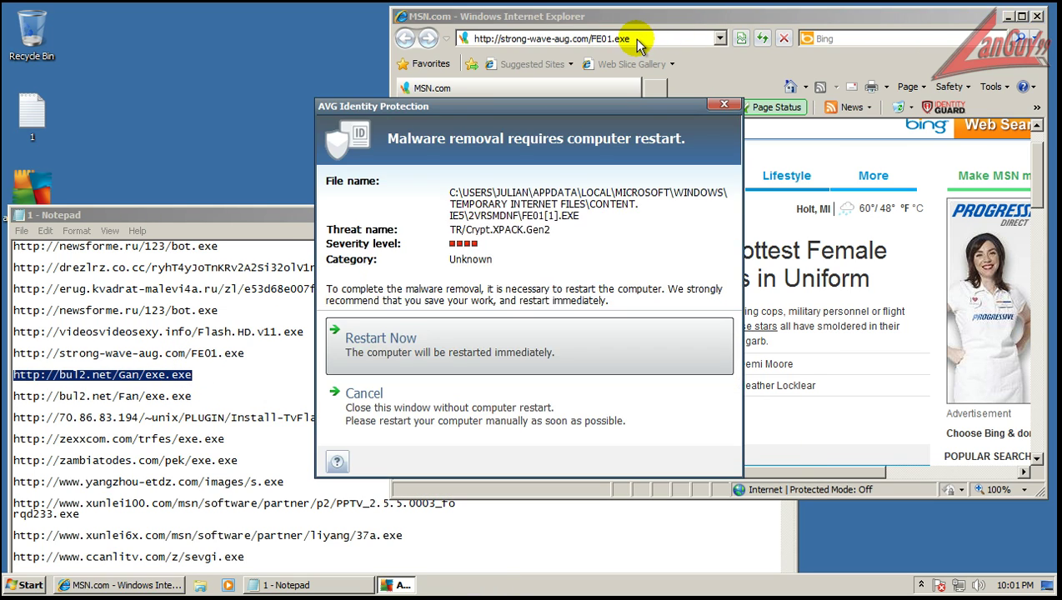
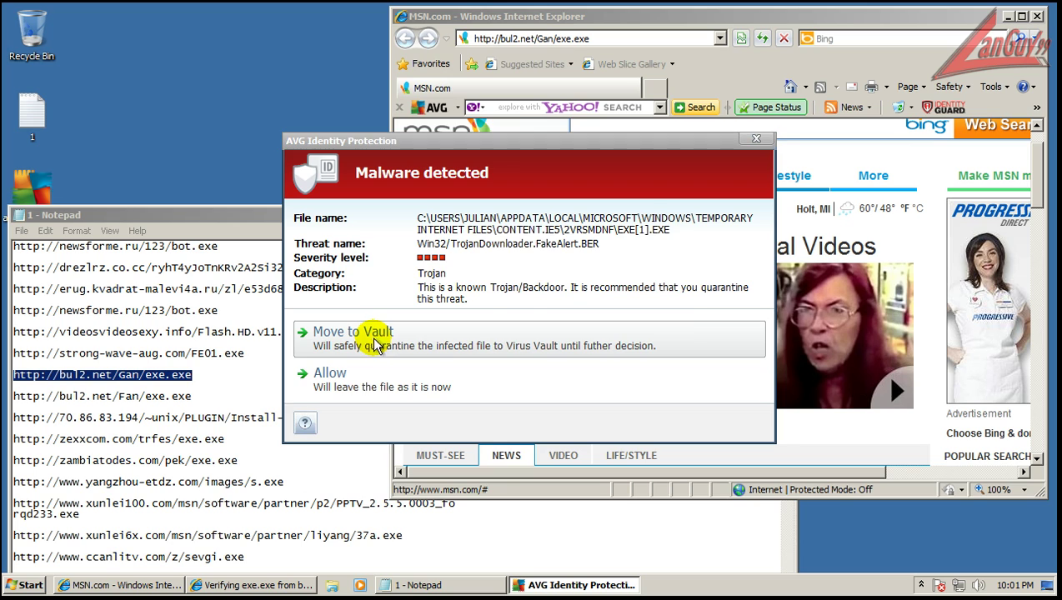
Move the detected EXE[1].EXE trojan to the Virus Vault and run the exe.exe download from the unknown publisher.
{"action": "left_click", "coordinate": [372, 338]}
{"action": "left_click", "coordinate": [529, 322]}
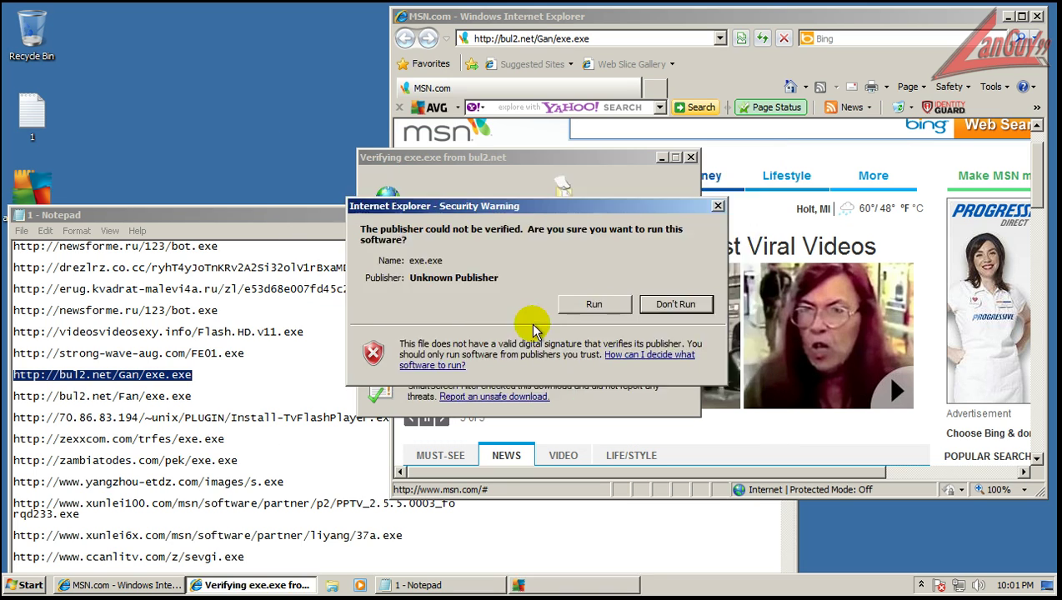
{"action": "left_click", "coordinate": [704, 375]}
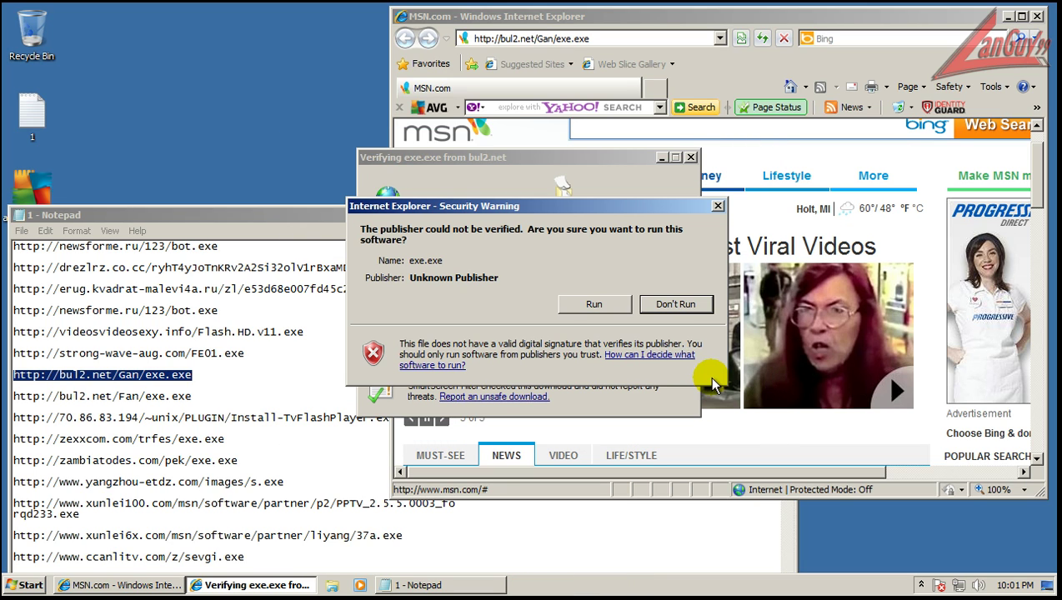
{"action": "left_click", "coordinate": [614, 305]}
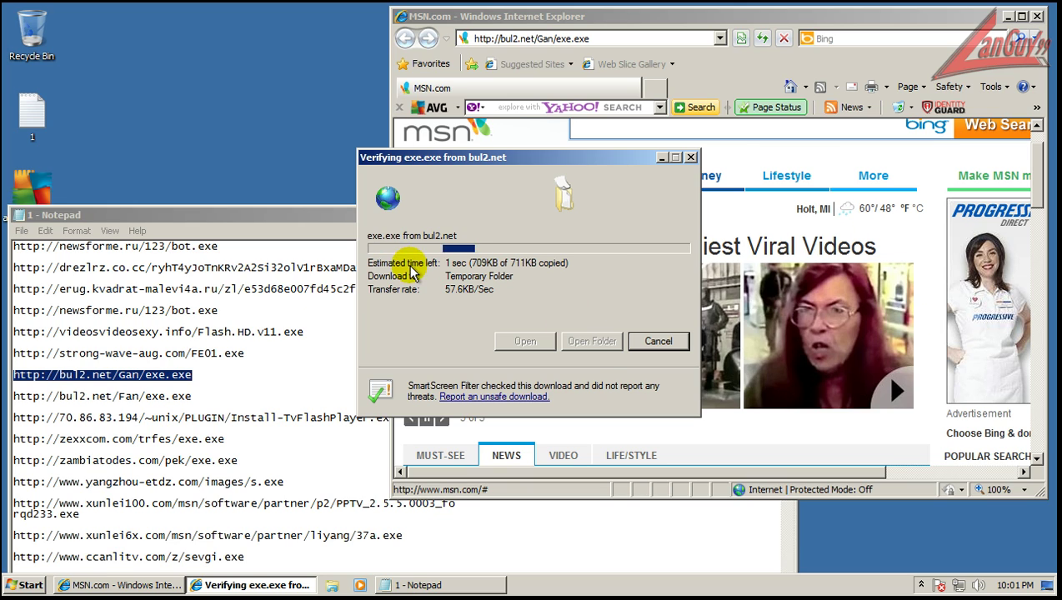
Copy the bul2.net/Fan/exe.exe link from the list and enter it as the browser's address.
{"action": "left_click", "coordinate": [197, 395]}
{"action": "key", "text": "shift+Home"}
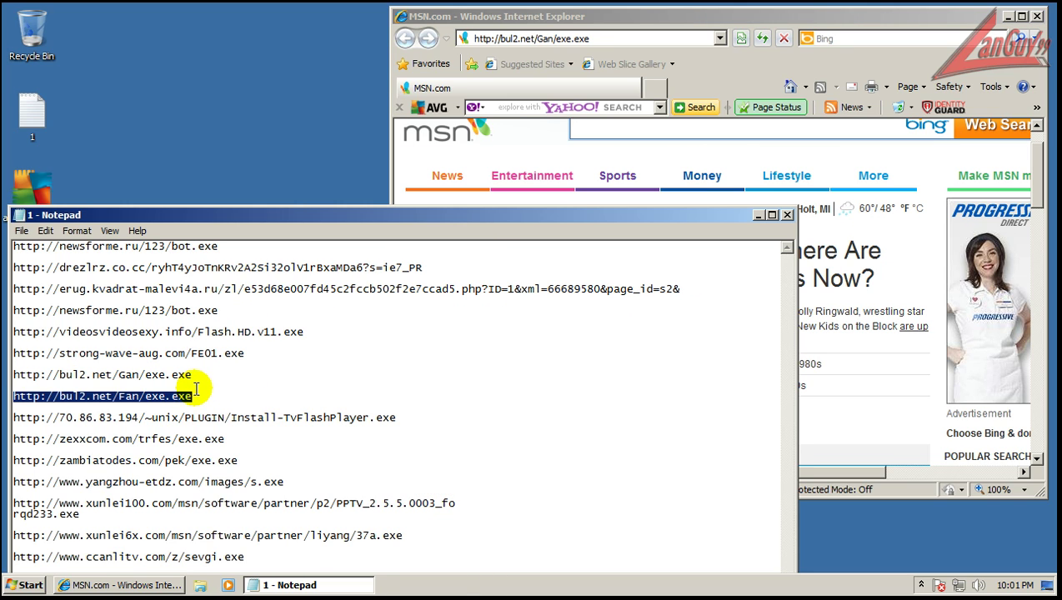
{"action": "left_click", "coordinate": [196, 388]}
{"action": "key", "text": "shift+Home"}
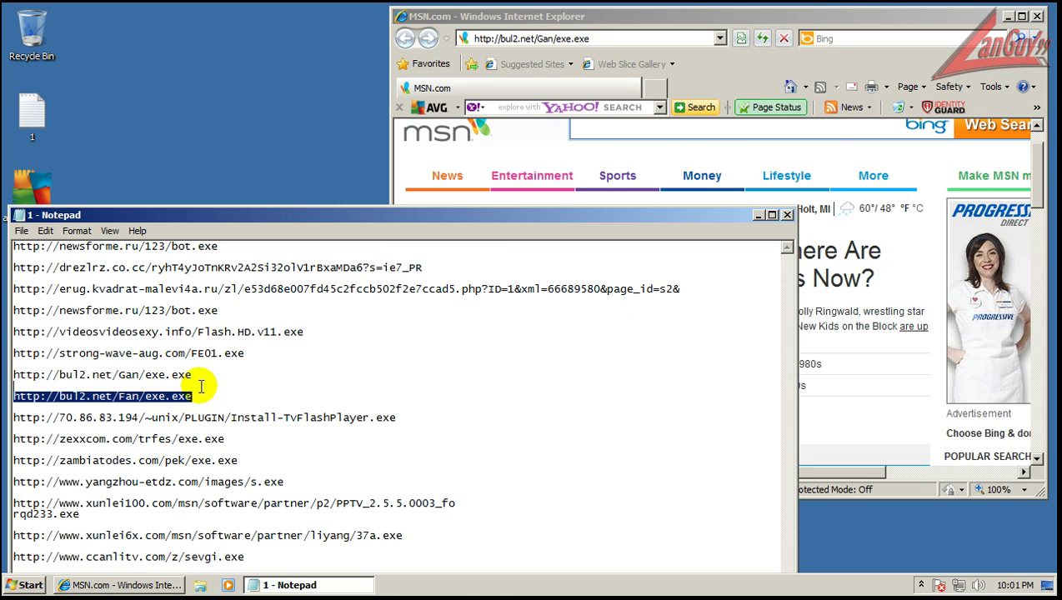
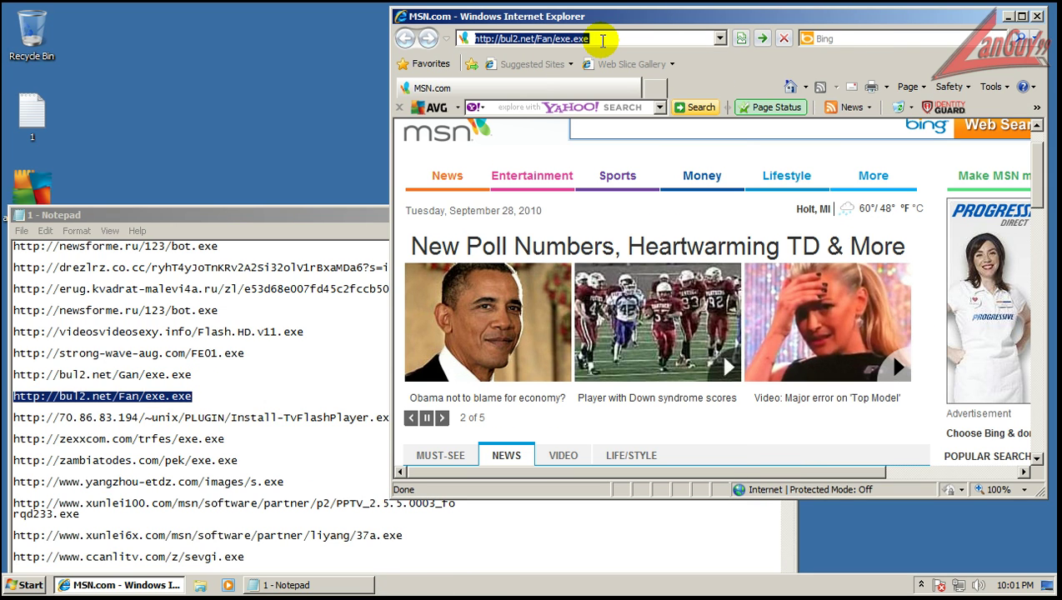
Close the browser and the Notepad link list without saving the changes to 1.txt.
{"action": "key", "text": "alt+F4"}
{"action": "key", "text": "alt+F4"}
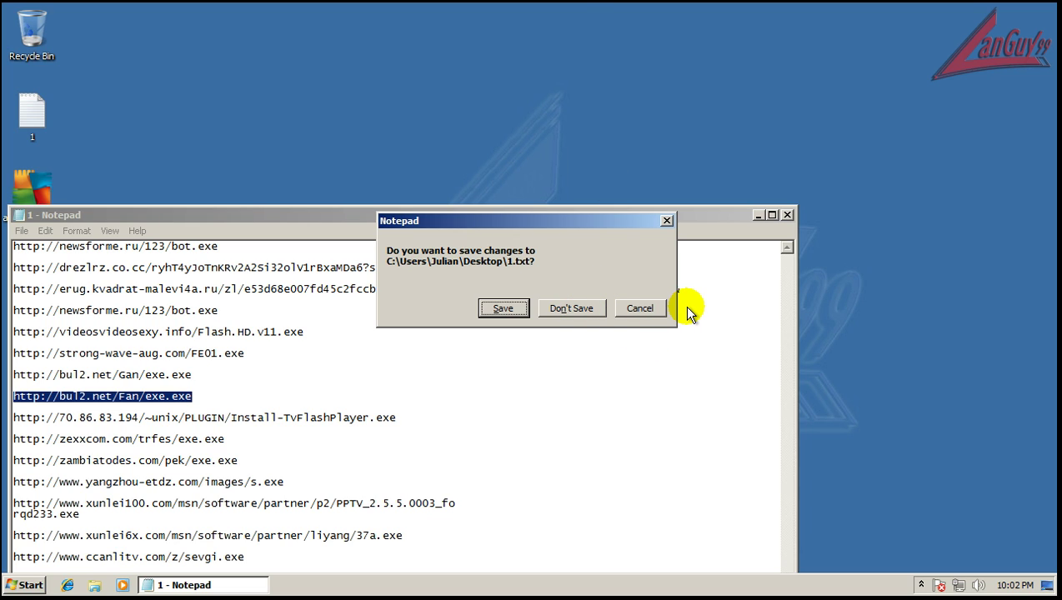
{"action": "key", "text": "n"}
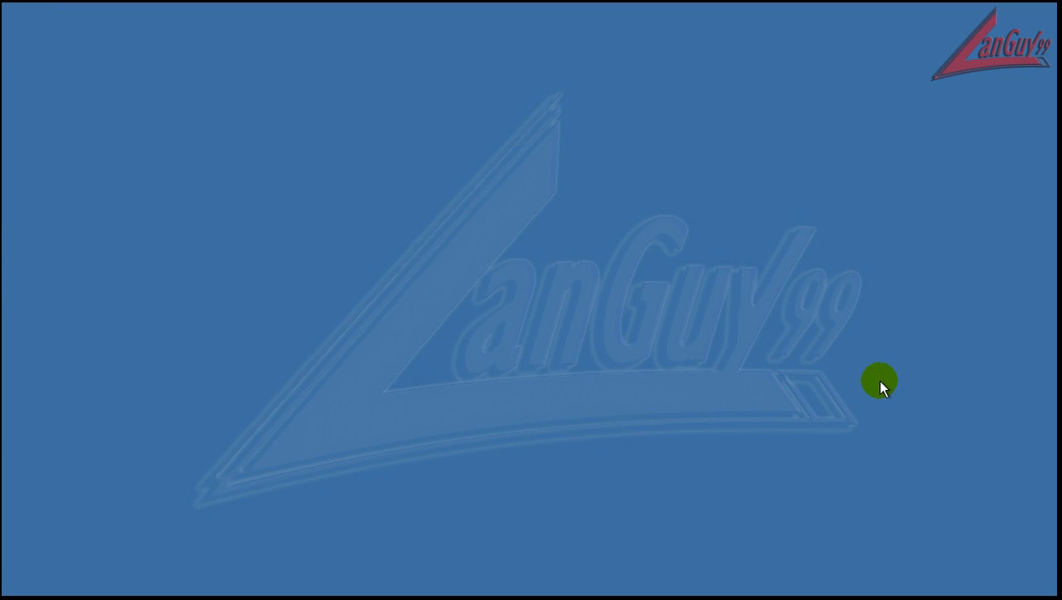
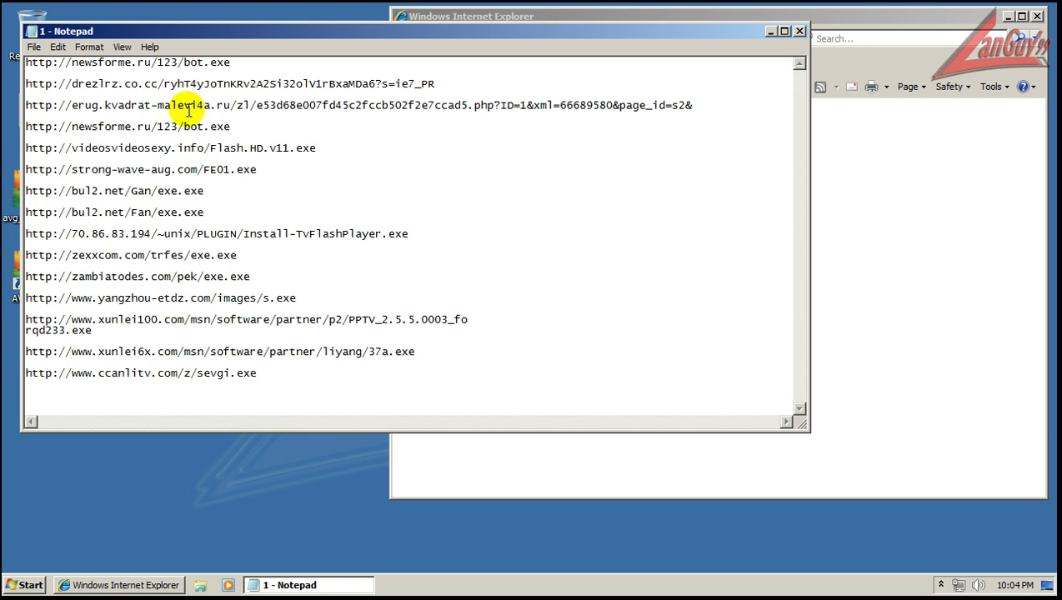
Copy the 70.86.83.194/~unix/PLUGIN/Install-TvFlashPlayer.exe link from the list and load it in the browser.
{"action": "left_click_drag", "start_coordinate": [313, 30], "coordinate": [304, 201]}
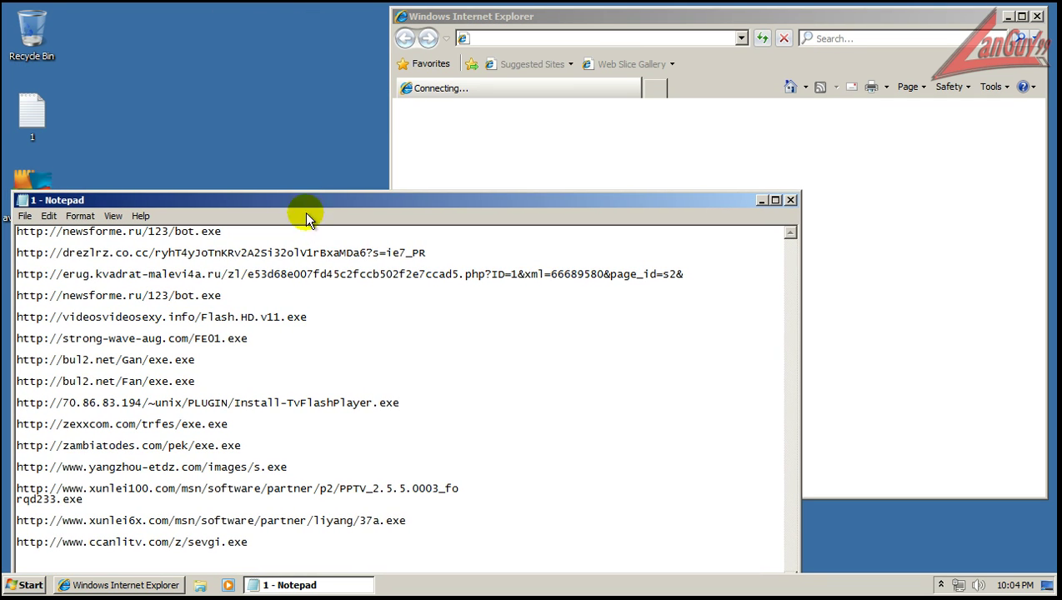
{"action": "left_click_drag", "start_coordinate": [401, 405], "coordinate": [386, 385]}
{"action": "key", "text": "ctrl+c"}
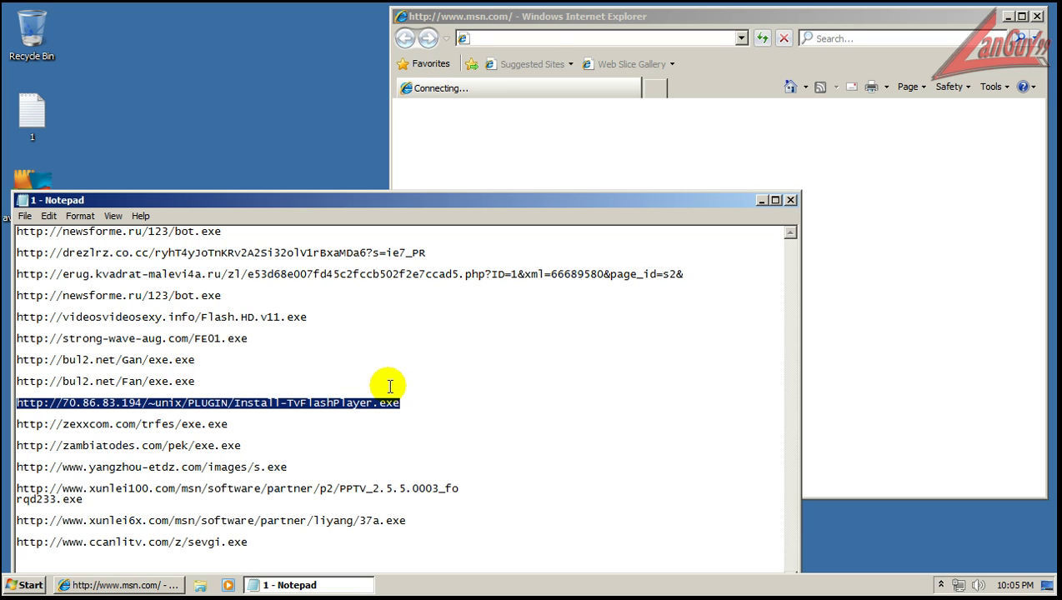
{"action": "left_click", "coordinate": [627, 22]}
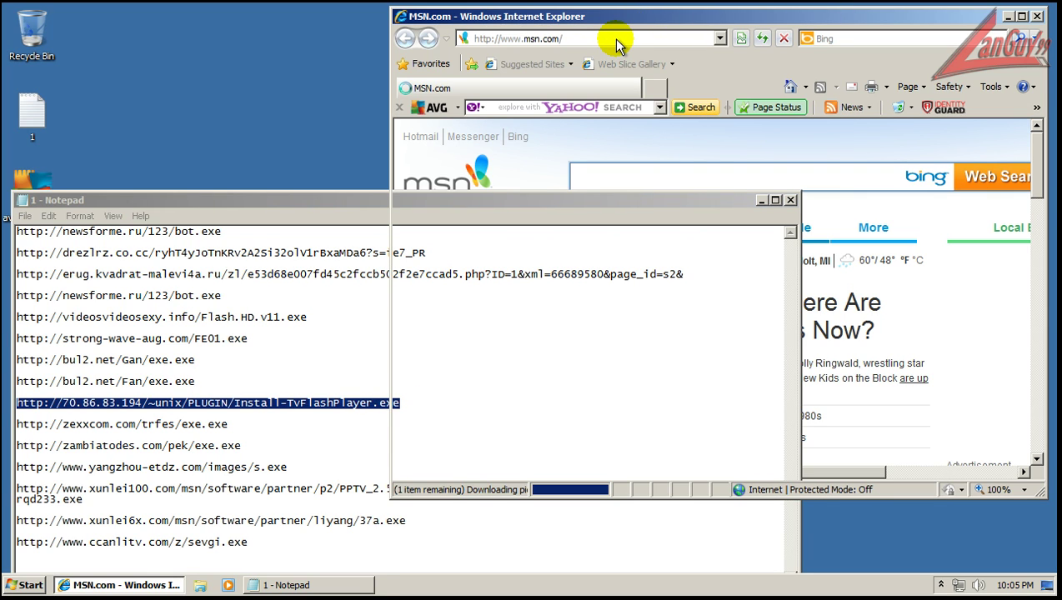
{"action": "left_click", "coordinate": [614, 38]}
{"action": "key", "text": "ctrl+v"}
{"action": "key", "text": "Return"}
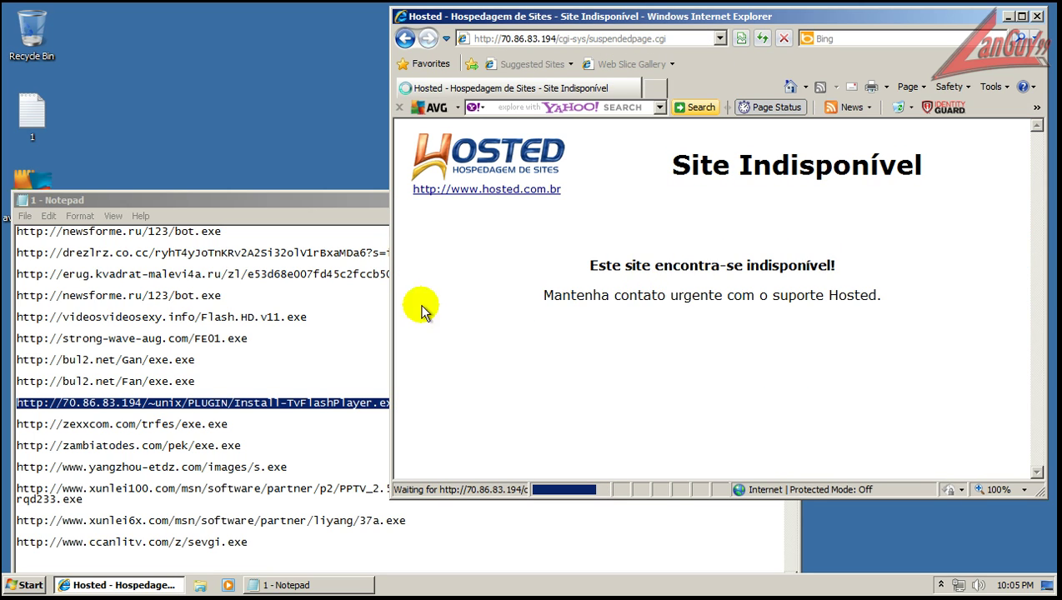
Copy the zexxcom.com/trfes/exe.exe link from the list and load it in the browser.
{"action": "left_click_drag", "start_coordinate": [232, 429], "coordinate": [226, 417]}
{"action": "key", "text": "ctrl+c"}
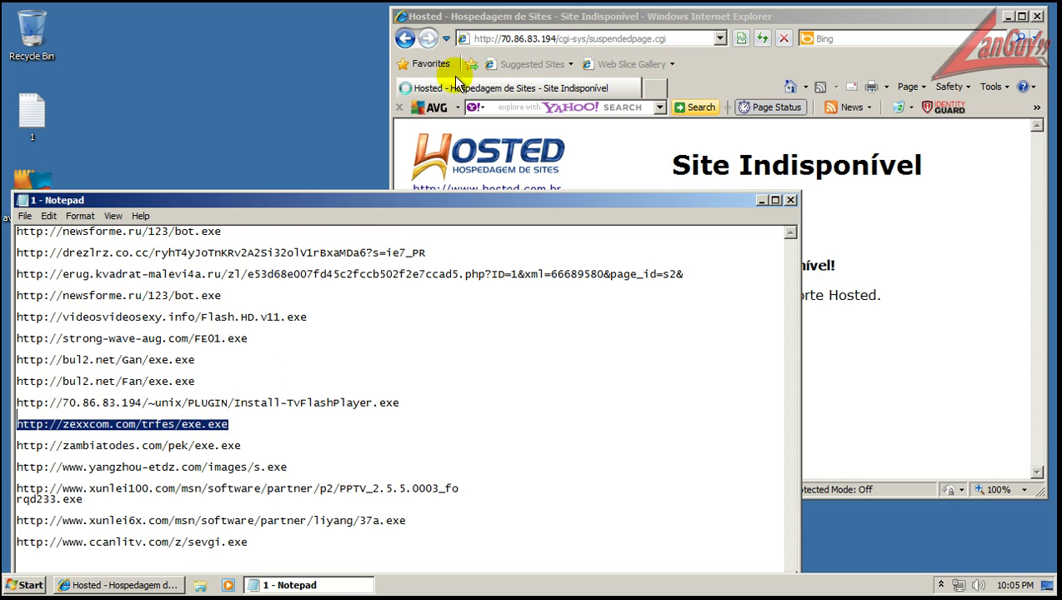
{"action": "left_click", "coordinate": [575, 36]}
{"action": "key", "text": "ctrl+v"}
{"action": "key", "text": "Return"}
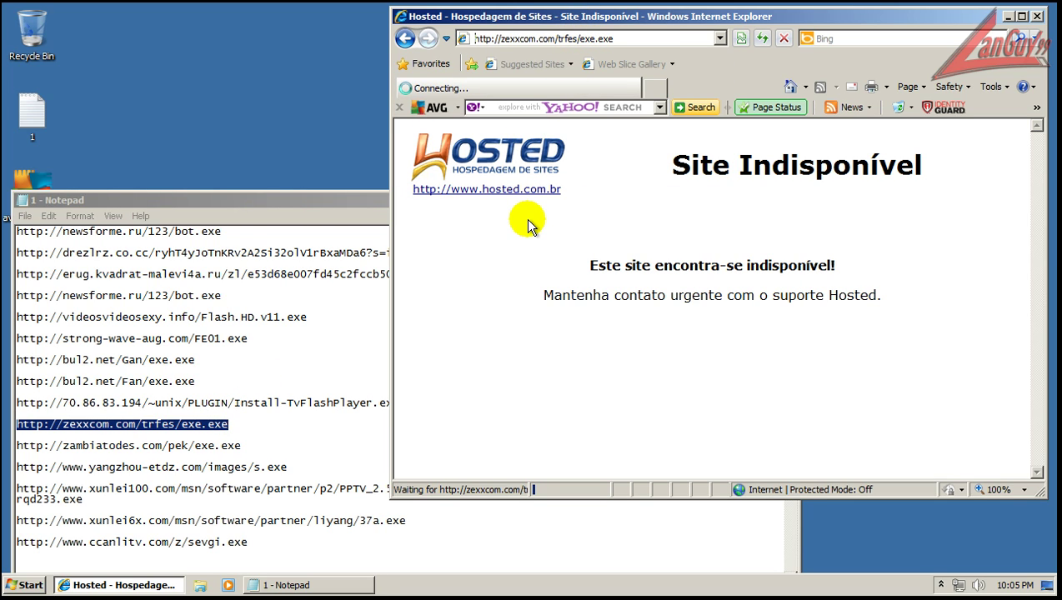
Copy the zambiatodes.com/pek/exe.exe link from the list and load it in the browser.
{"action": "left_click", "coordinate": [241, 443]}
{"action": "double_click", "coordinate": [240, 443]}
{"action": "key", "text": "ctrl+c"}
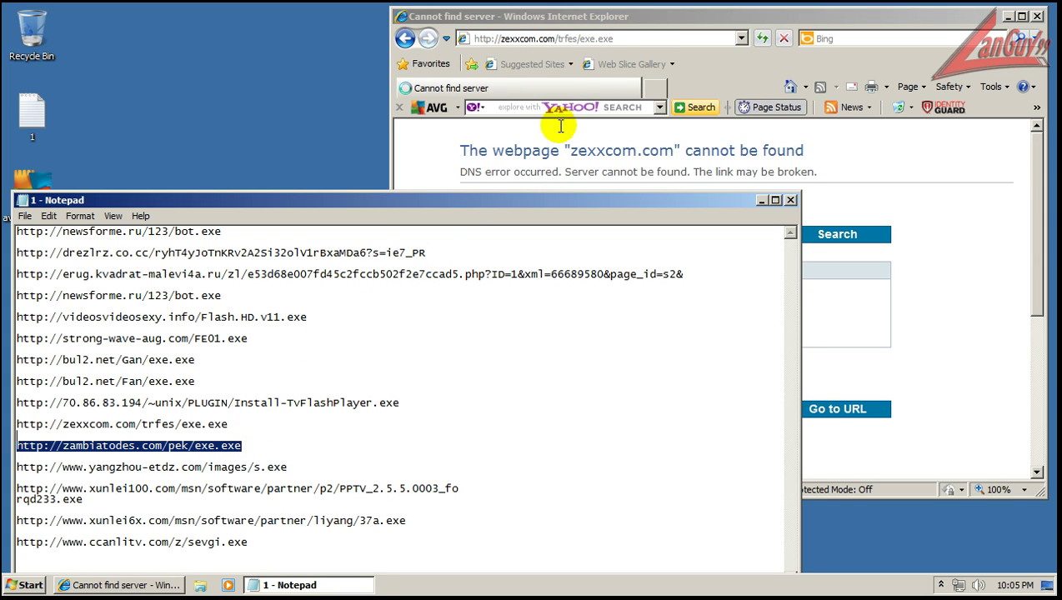
{"action": "left_click", "coordinate": [639, 15]}
{"action": "left_click", "coordinate": [636, 39]}
{"action": "key", "text": "ctrl+v"}
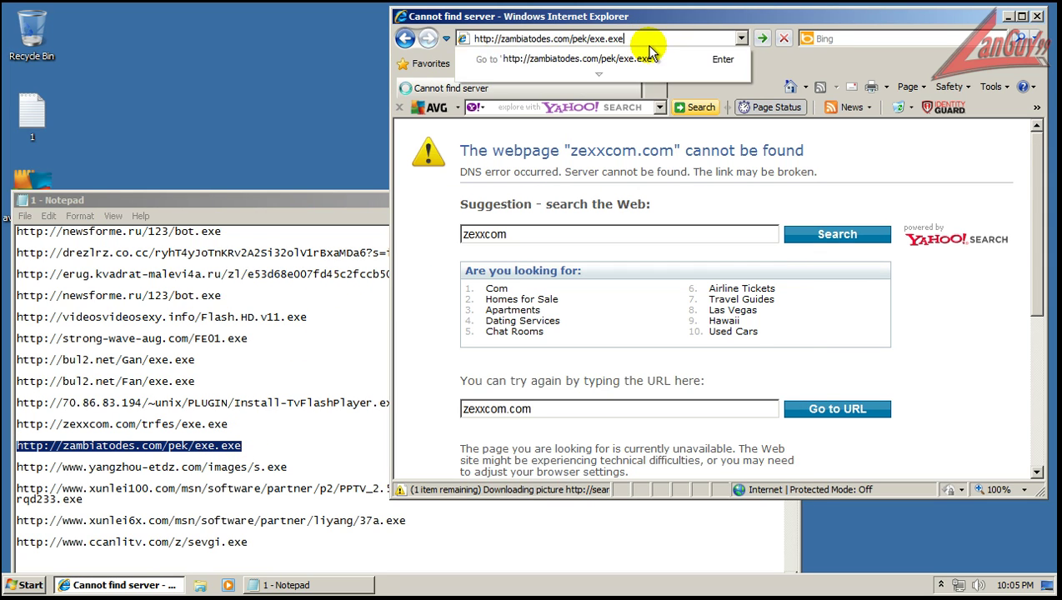
{"action": "key", "text": "Return"}
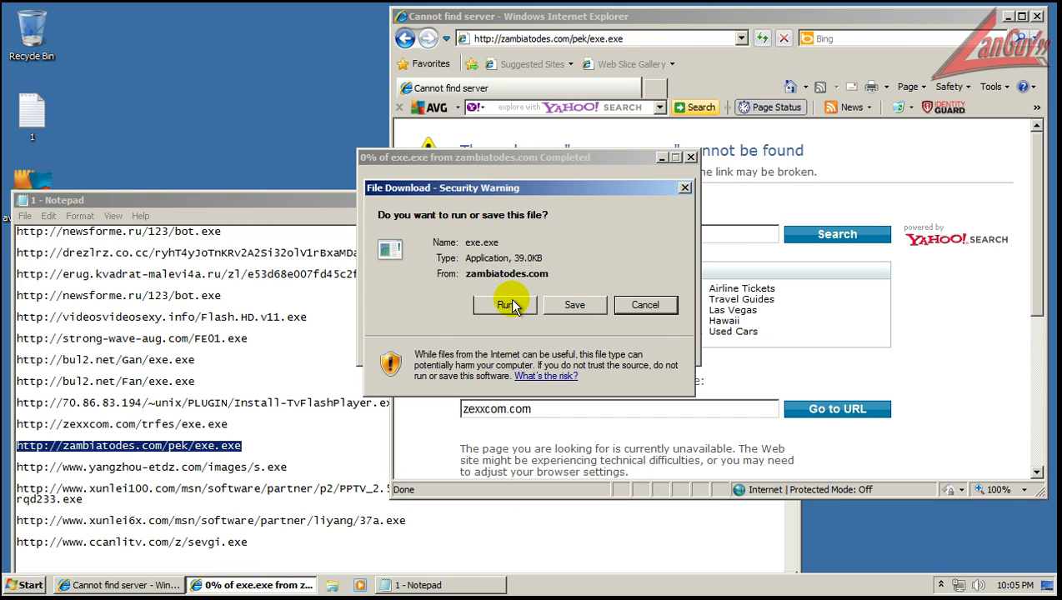
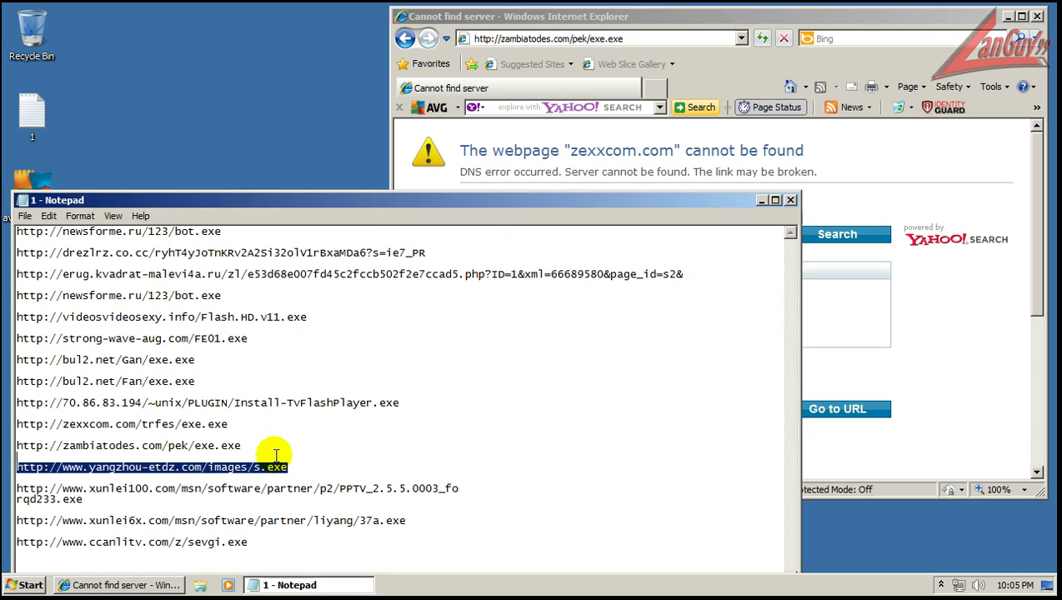
{"action": "left_click", "coordinate": [694, 35]}
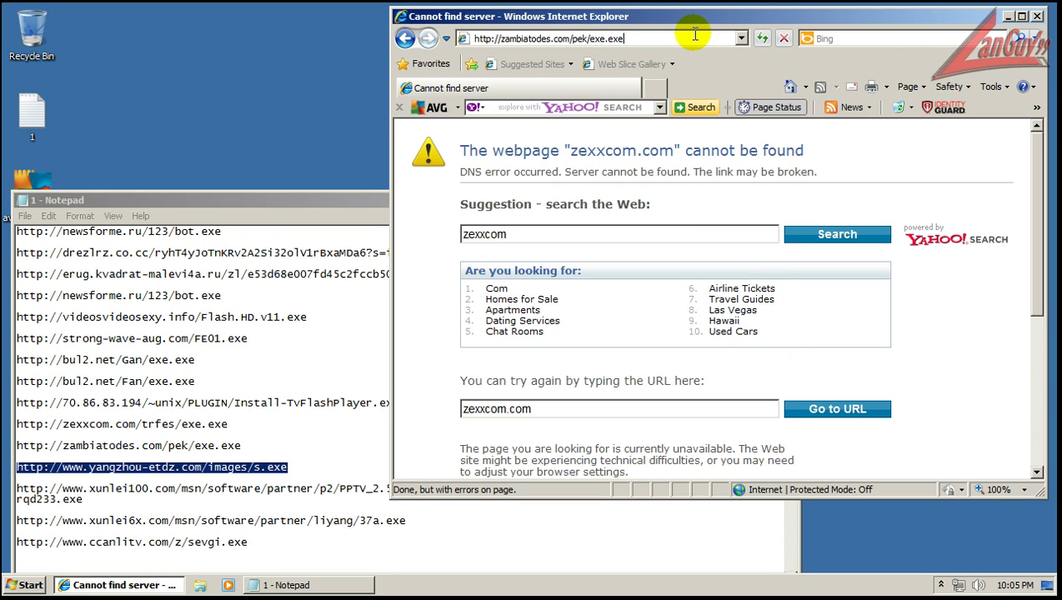
{"action": "left_click", "coordinate": [695, 34]}
{"action": "type", "text": "http://www.yangzhou-etdz.com/images/s.exe"}
{"action": "key", "text": "Return"}
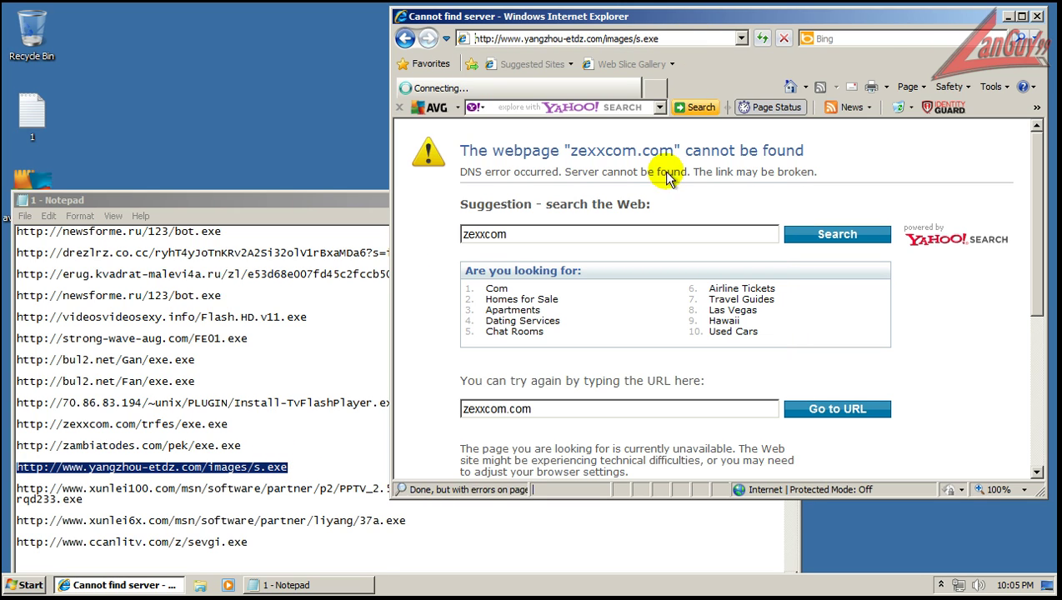
{"action": "left_click", "coordinate": [515, 303]}
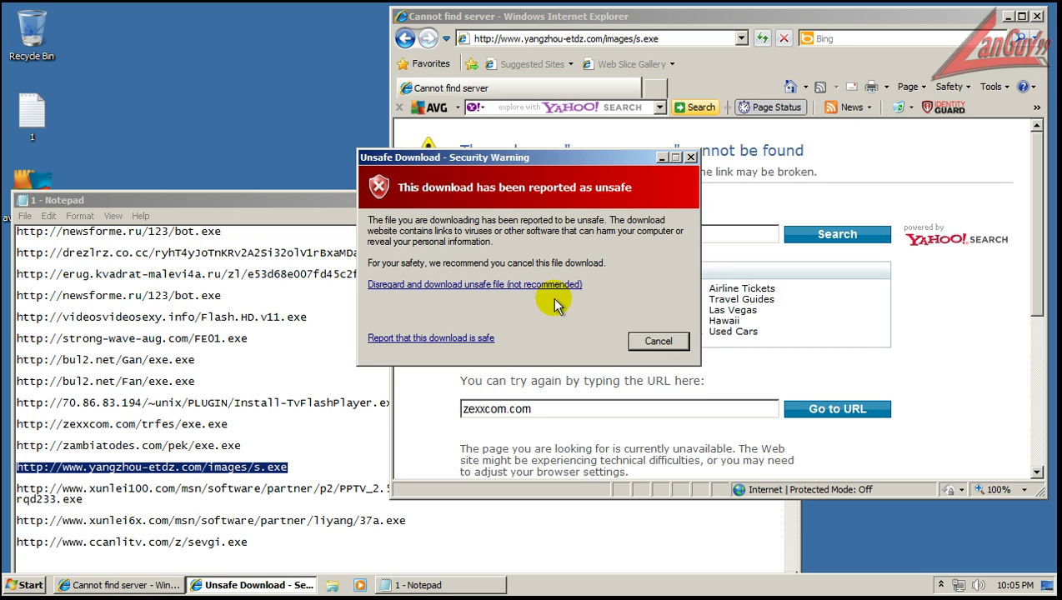
{"action": "left_click", "coordinate": [561, 286]}
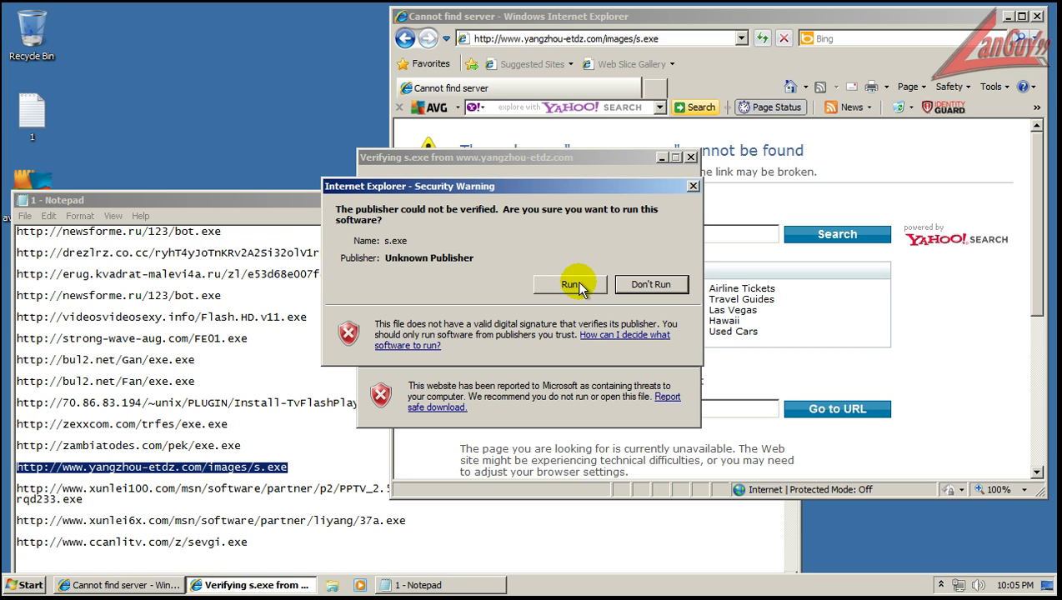
{"action": "left_click", "coordinate": [575, 285]}
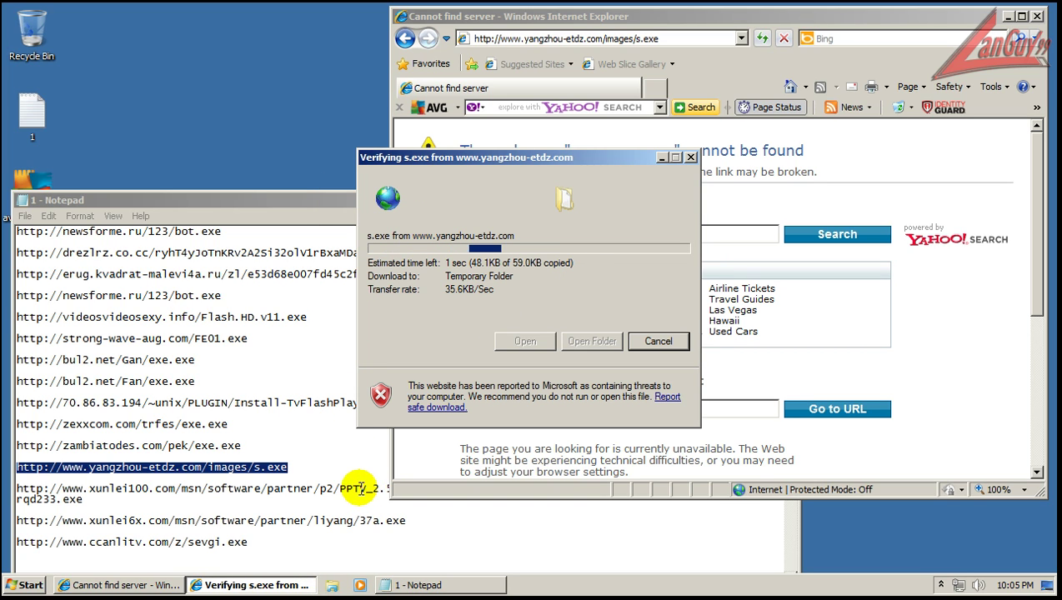
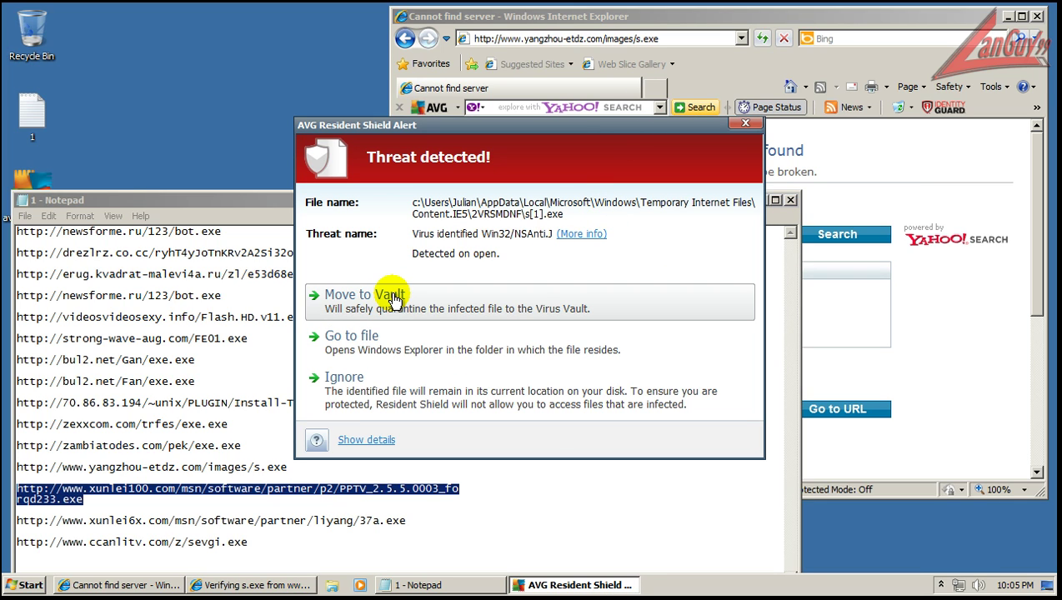
Move the detected s[1].exe virus to the Virus Vault and close the main browser window.
{"action": "left_click", "coordinate": [391, 300]}
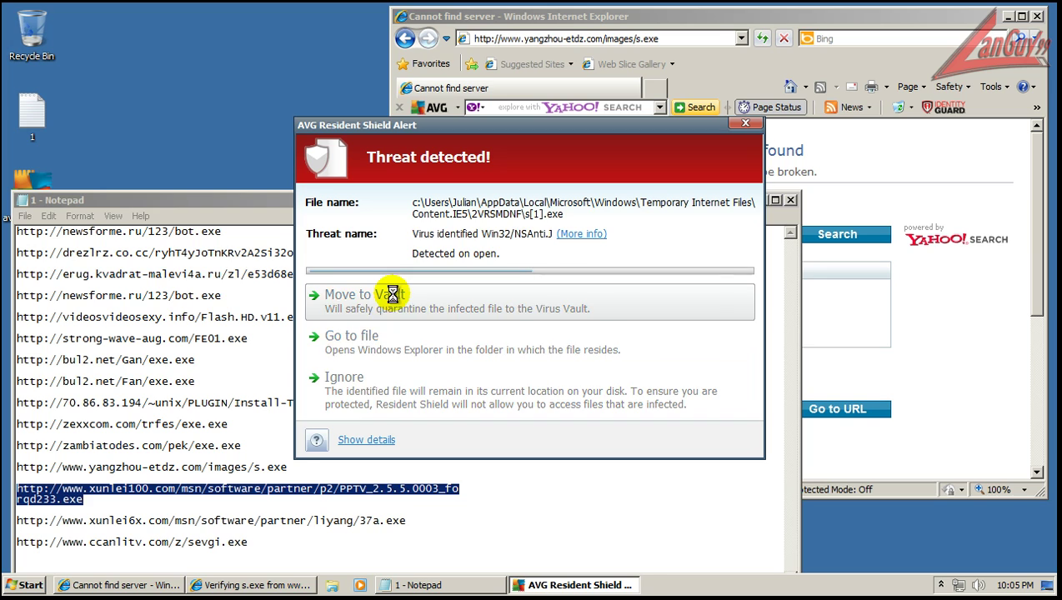
{"action": "left_click", "coordinate": [484, 344]}
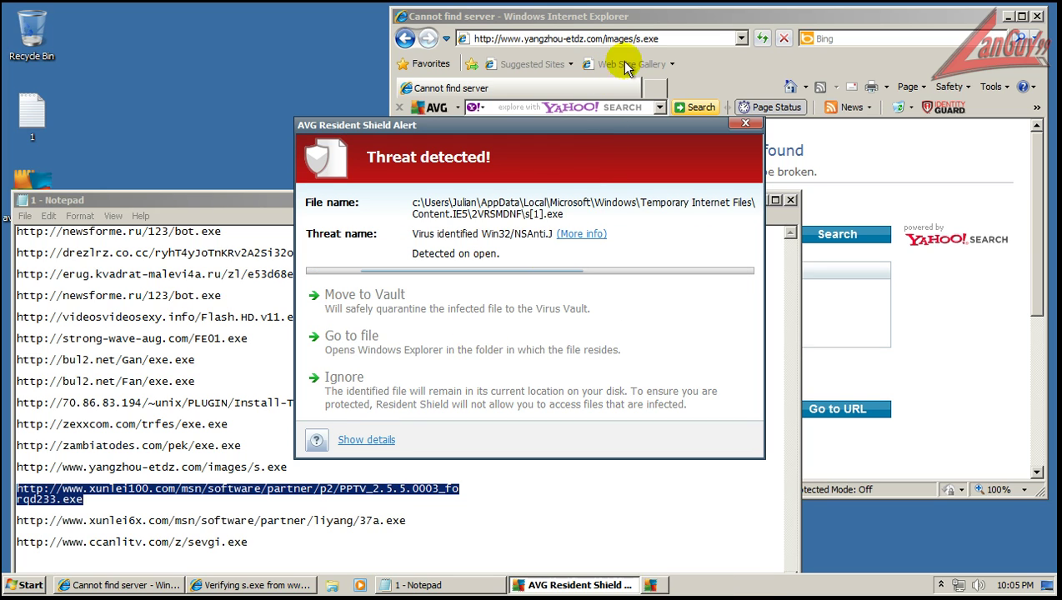
{"action": "left_click", "coordinate": [656, 38]}
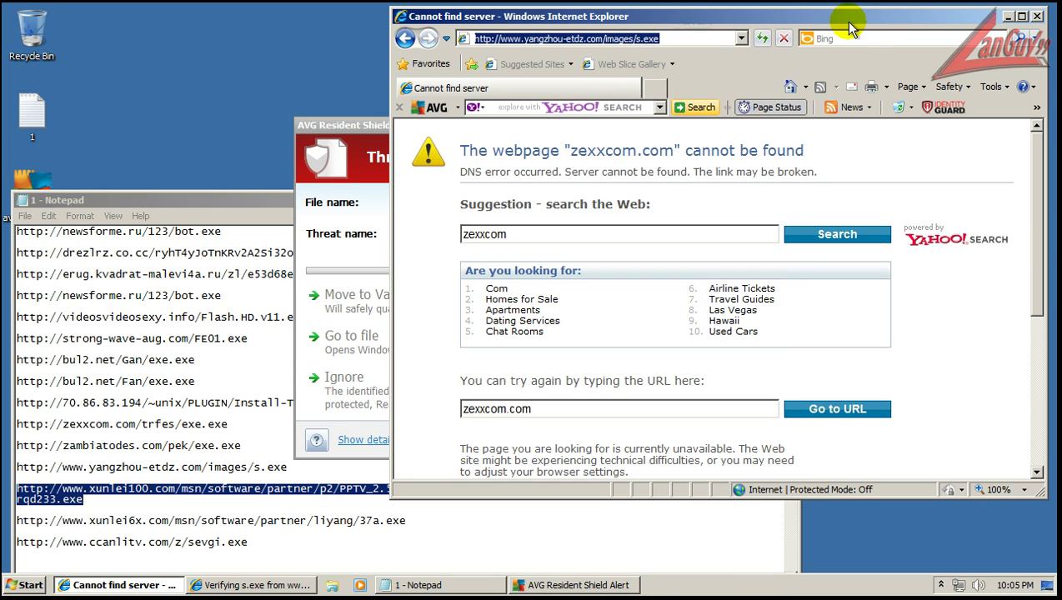
{"action": "left_click", "coordinate": [1038, 17]}
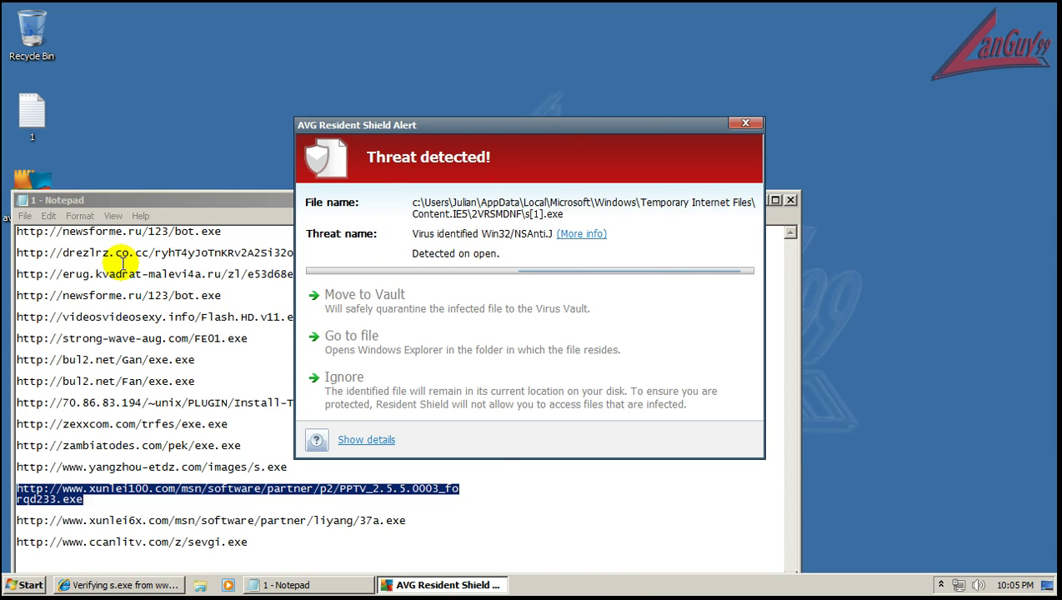
Show the threat alert's process details and end the iexplore.exe process in Task Manager.
{"action": "left_click", "coordinate": [379, 441]}
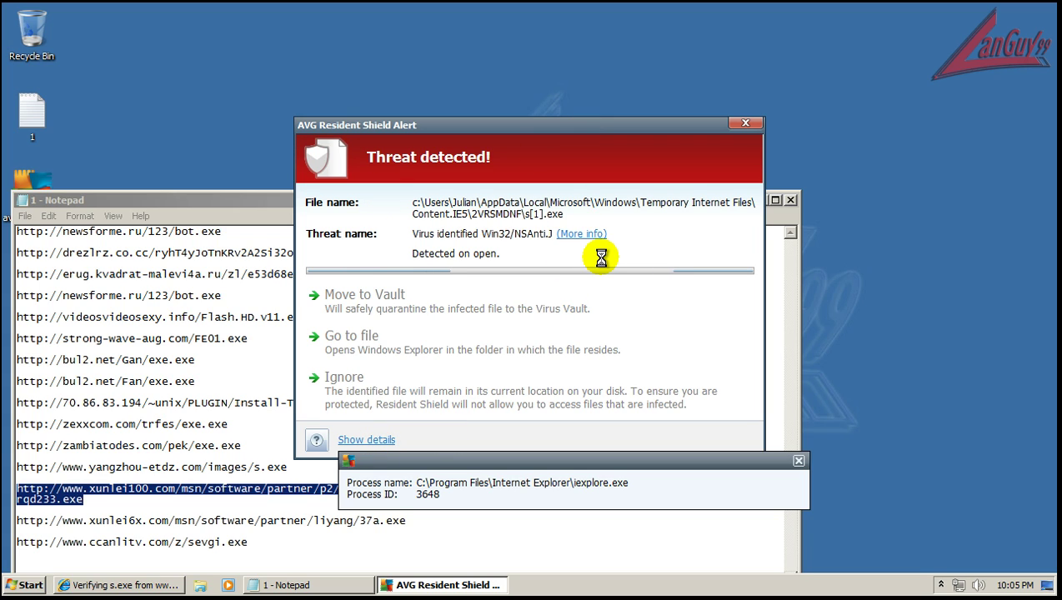
{"action": "right_click", "coordinate": [551, 588]}
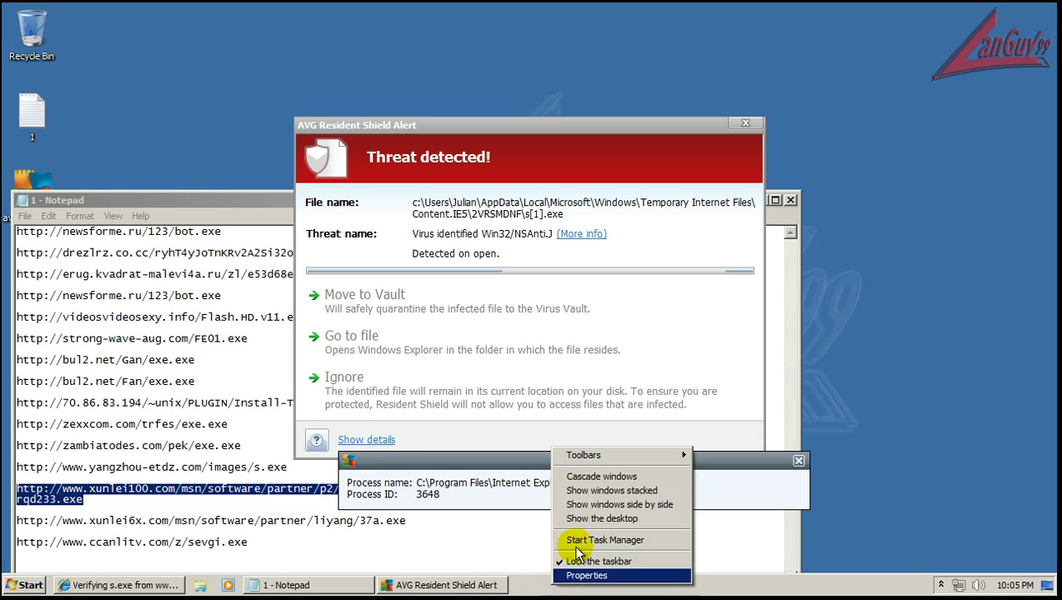
{"action": "left_click", "coordinate": [575, 536]}
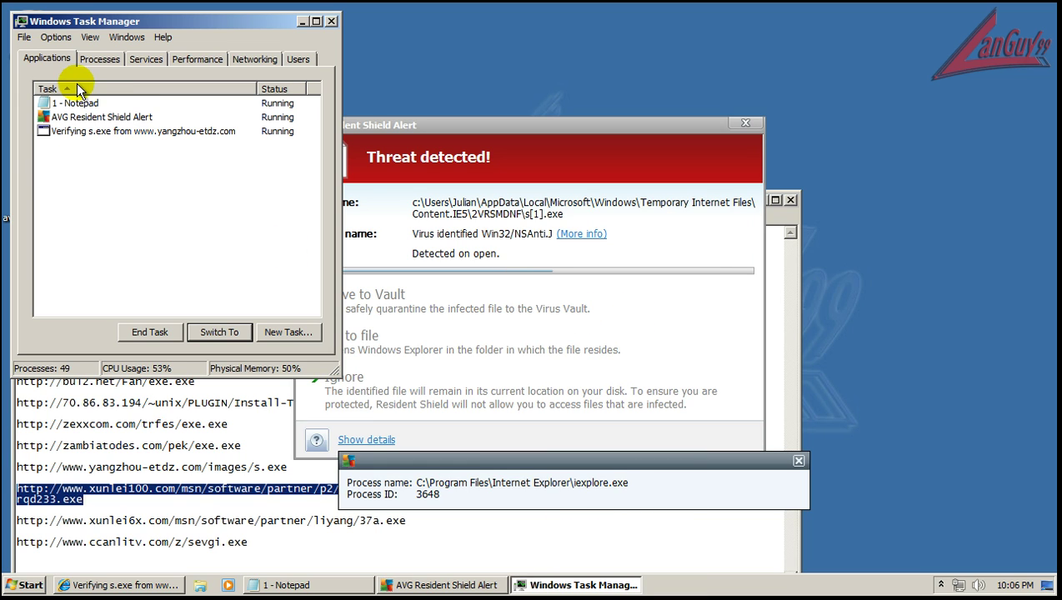
{"action": "left_click", "coordinate": [106, 60]}
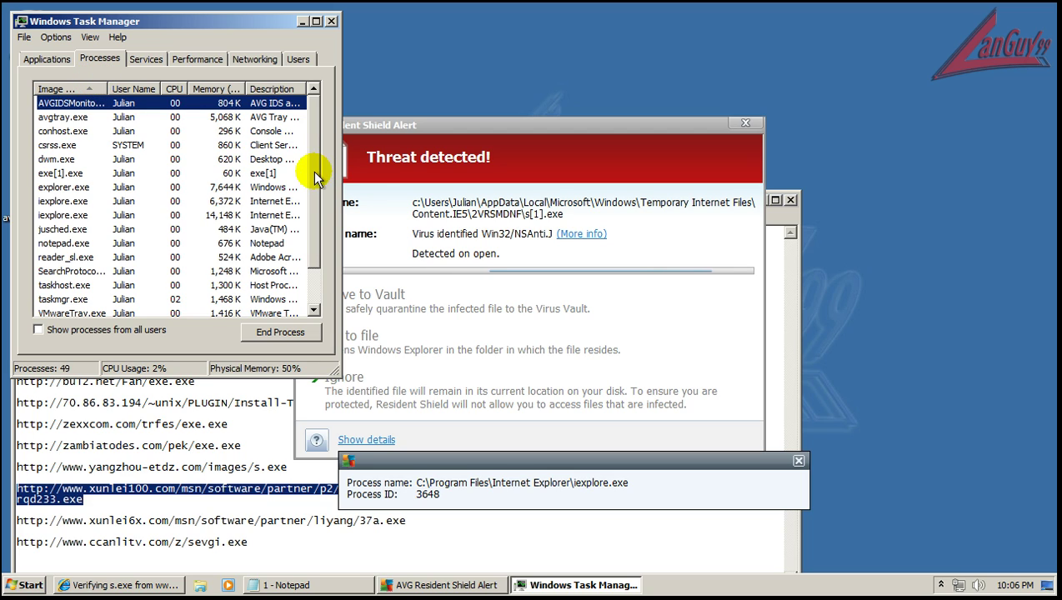
{"action": "left_click", "coordinate": [66, 175]}
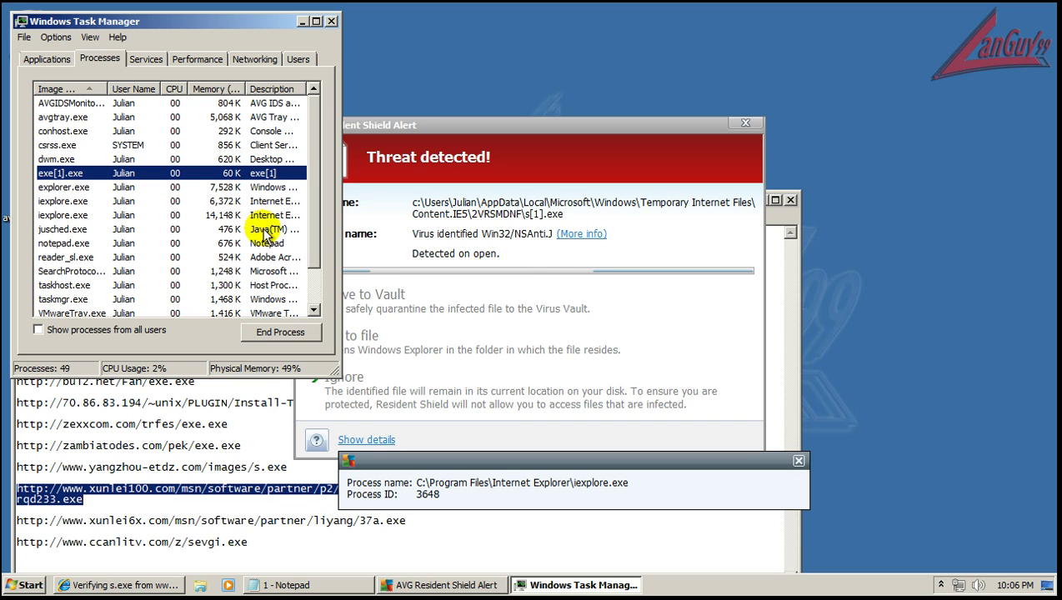
{"action": "left_click", "coordinate": [62, 201]}
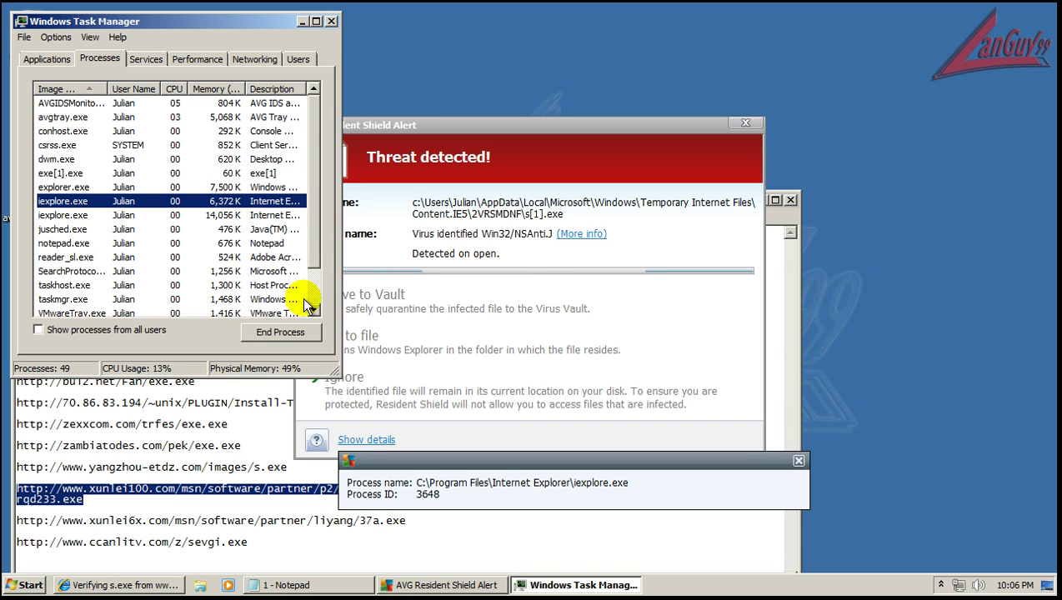
{"action": "left_click", "coordinate": [280, 332]}
{"action": "left_click", "coordinate": [565, 315]}
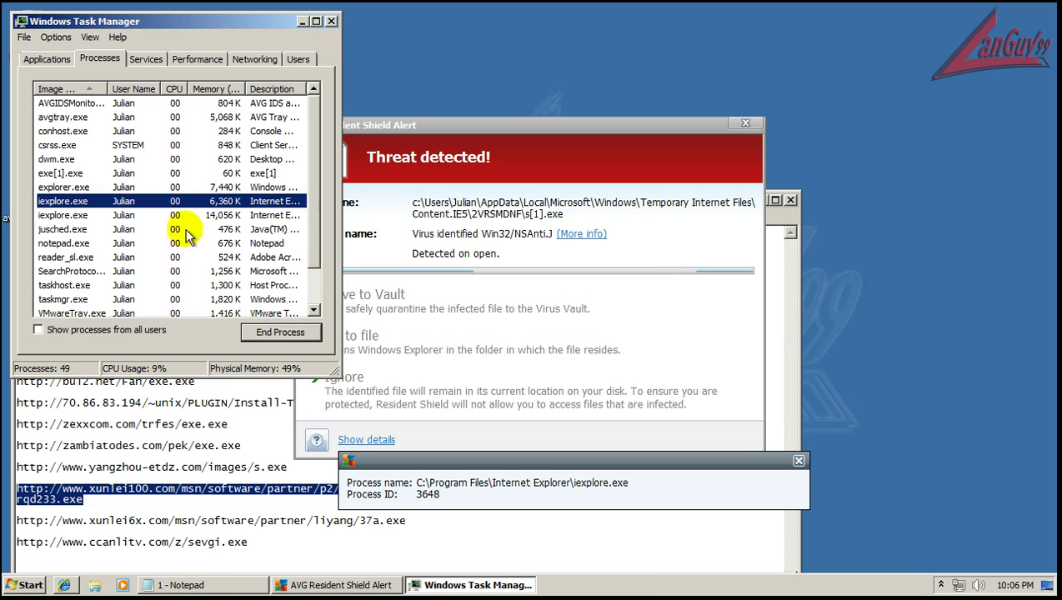
Show processes from all users and examine the list, sorted by image name, for suspicious running programs.
{"action": "left_click", "coordinate": [67, 187]}
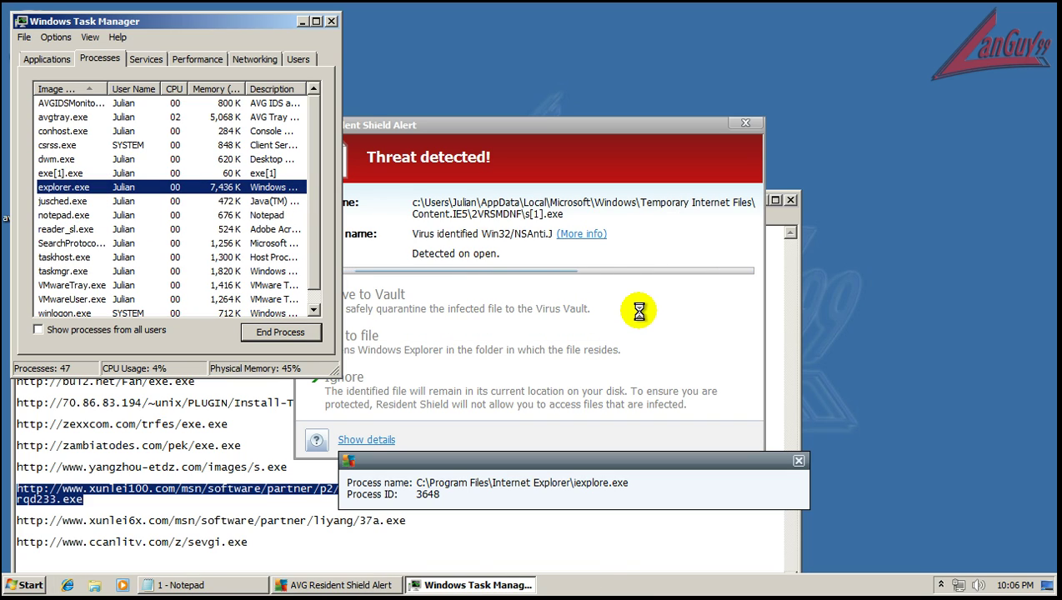
{"action": "mouse_move", "coordinate": [315, 189]}
{"action": "left_mouse_down"}
{"action": "mouse_move", "coordinate": [317, 233]}
{"action": "mouse_move", "coordinate": [310, 169]}
{"action": "left_mouse_up"}
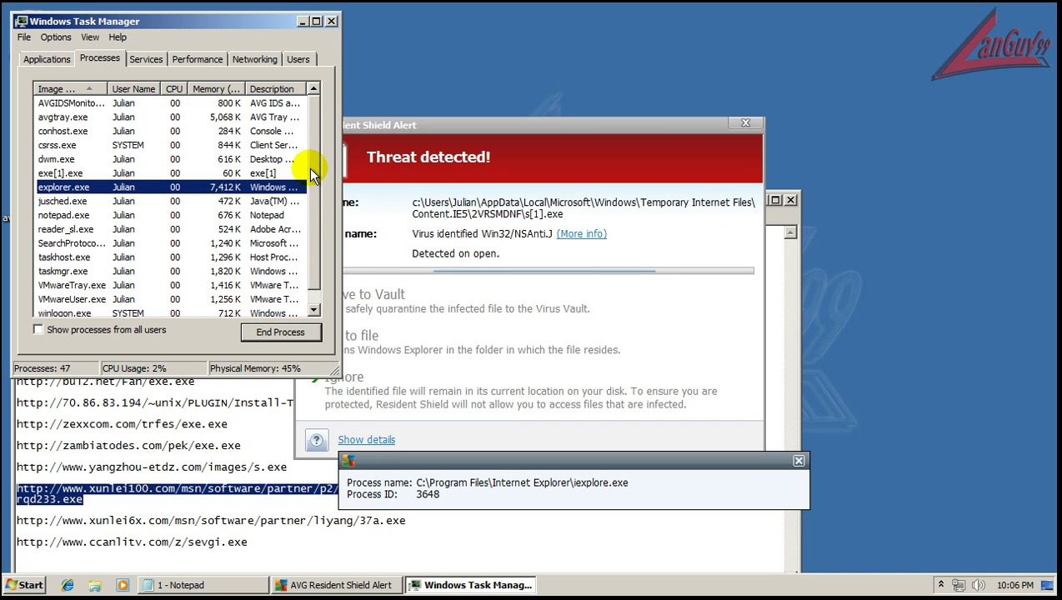
{"action": "left_click", "coordinate": [74, 330]}
{"action": "left_click", "coordinate": [73, 90]}
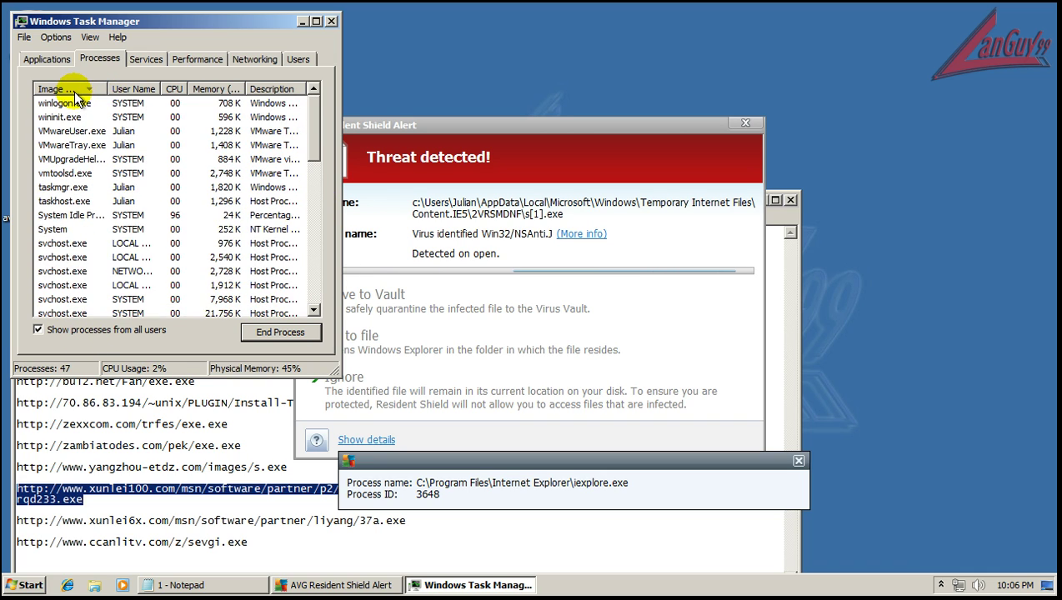
{"action": "left_click", "coordinate": [75, 92]}
{"action": "scroll", "coordinate": [69, 152], "scroll_direction": "down", "scroll_amount": 3}
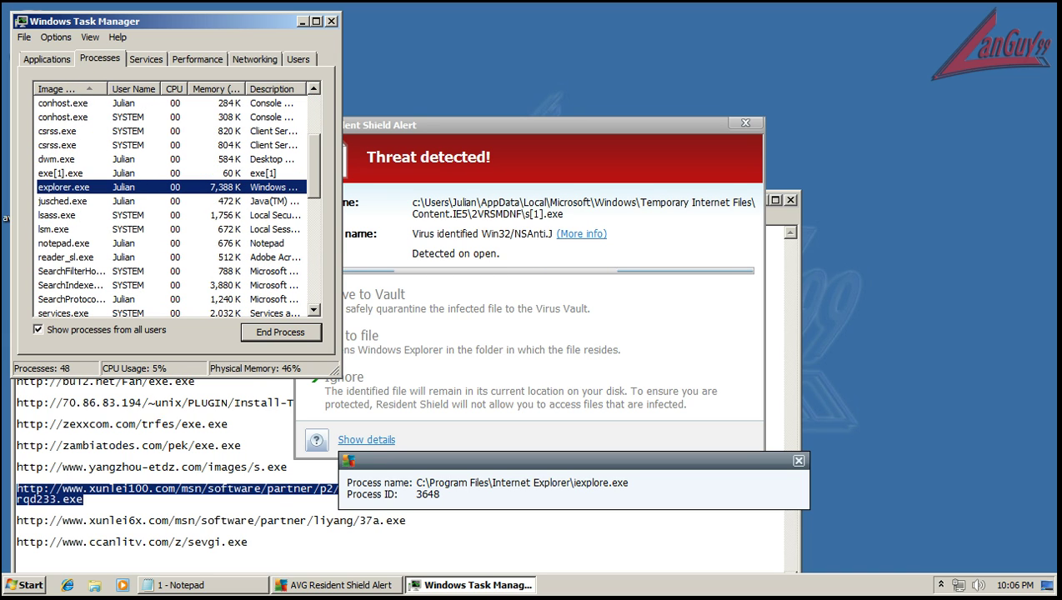
{"action": "left_click", "coordinate": [315, 21]}
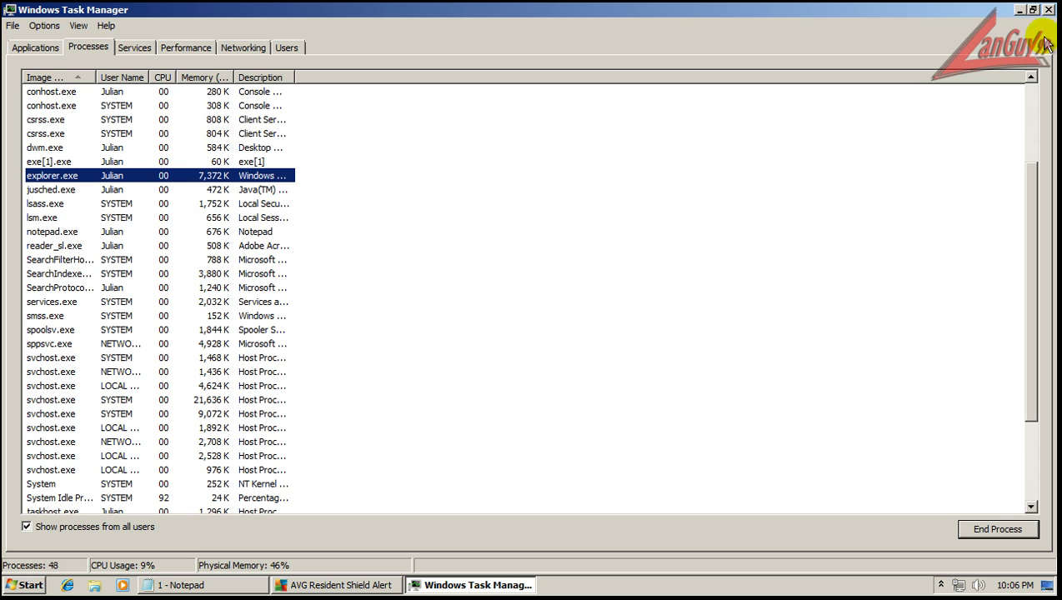
{"action": "left_click", "coordinate": [1032, 9]}
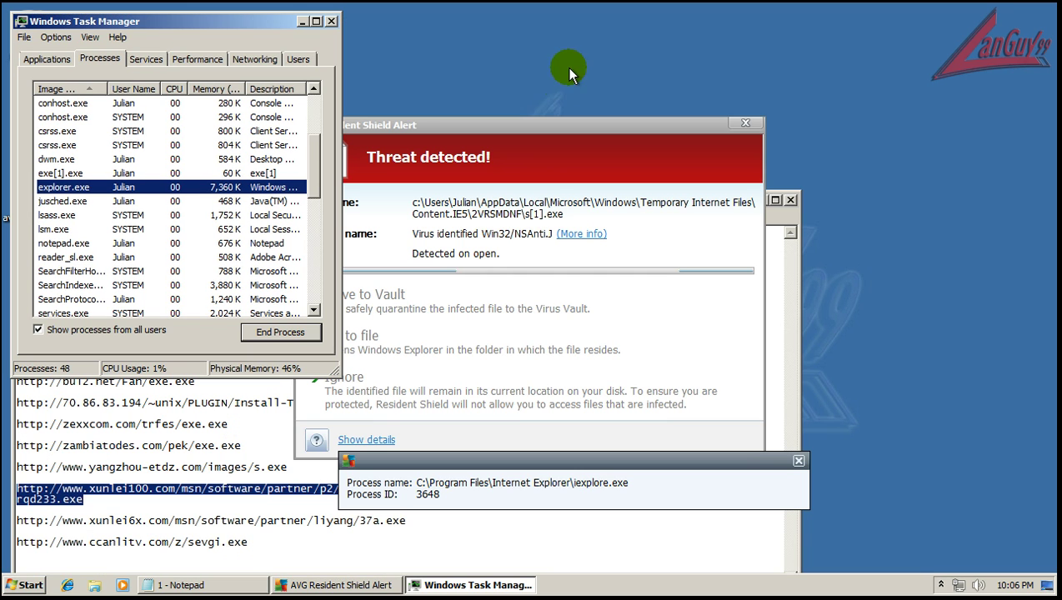
Close Task Manager and the threat alert's process details.
{"action": "left_click", "coordinate": [331, 23]}
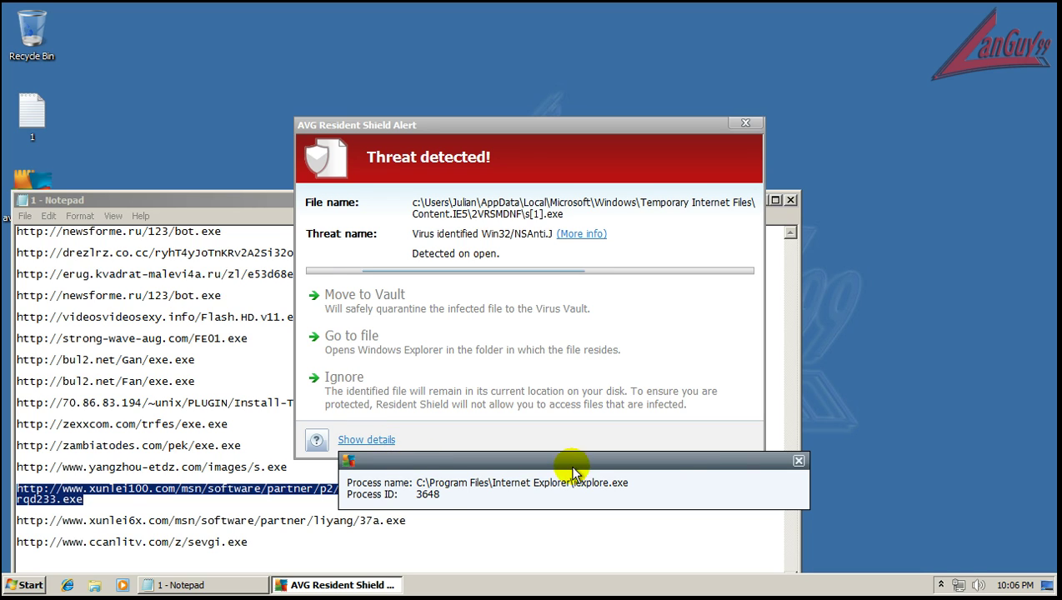
{"action": "left_click", "coordinate": [797, 461]}
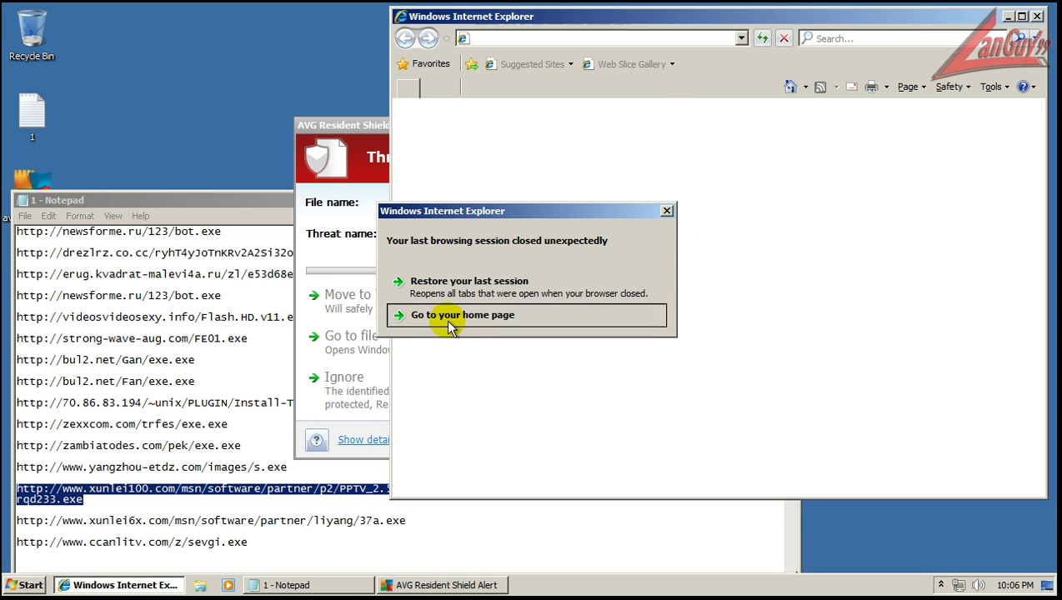
Start the browser at its home page and load the xunlei100.com PPTV_2.5.5.0003_forqd233.exe link in it.
{"action": "left_click", "coordinate": [450, 319]}
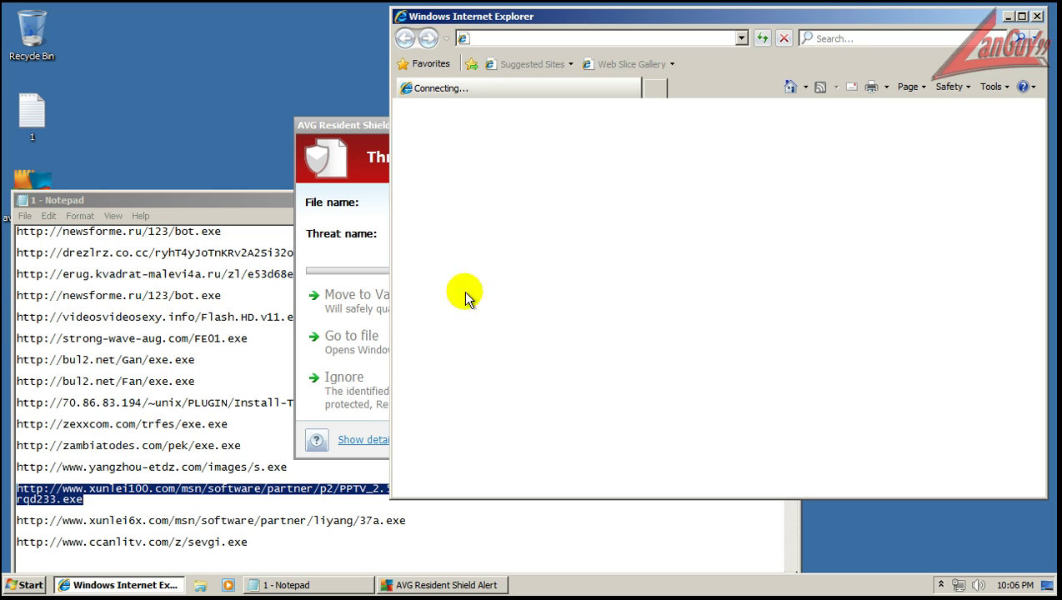
{"action": "left_click", "coordinate": [222, 201]}
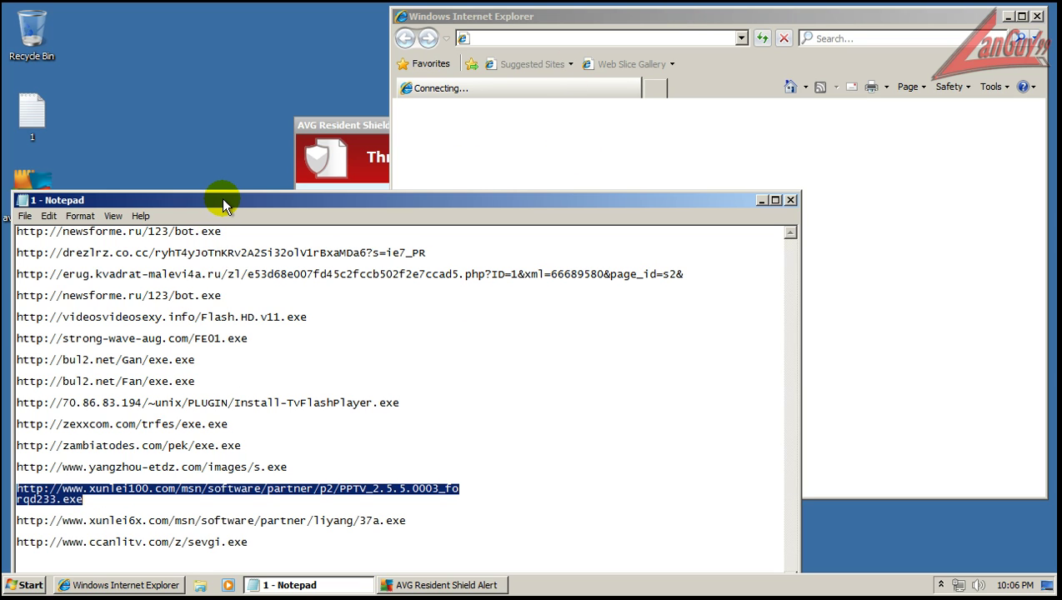
{"action": "left_click", "coordinate": [650, 12]}
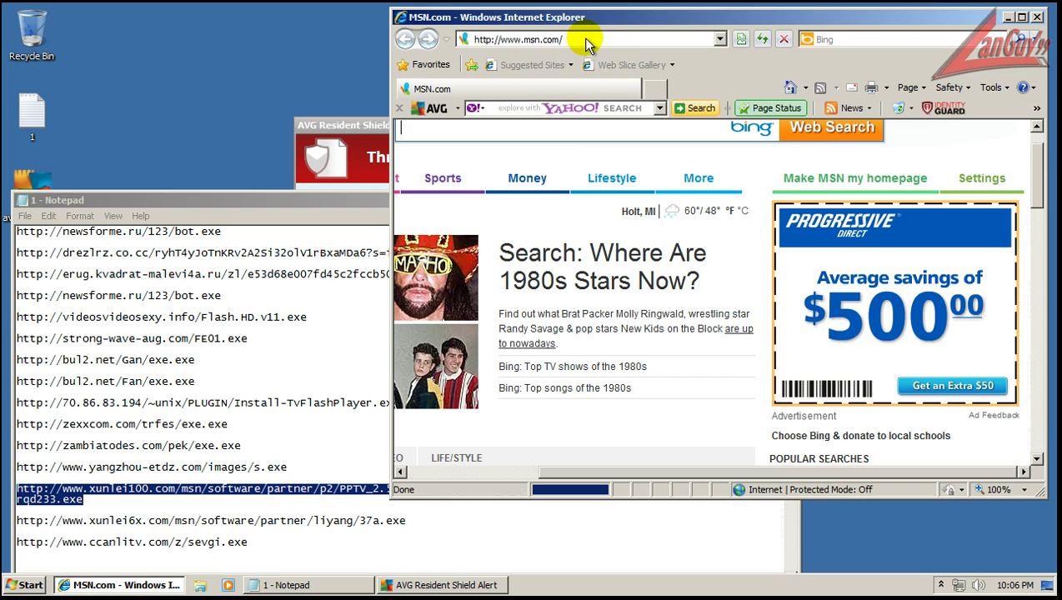
{"action": "left_click", "coordinate": [587, 46]}
{"action": "key", "text": "ctrl+v"}
{"action": "key", "text": "Return"}
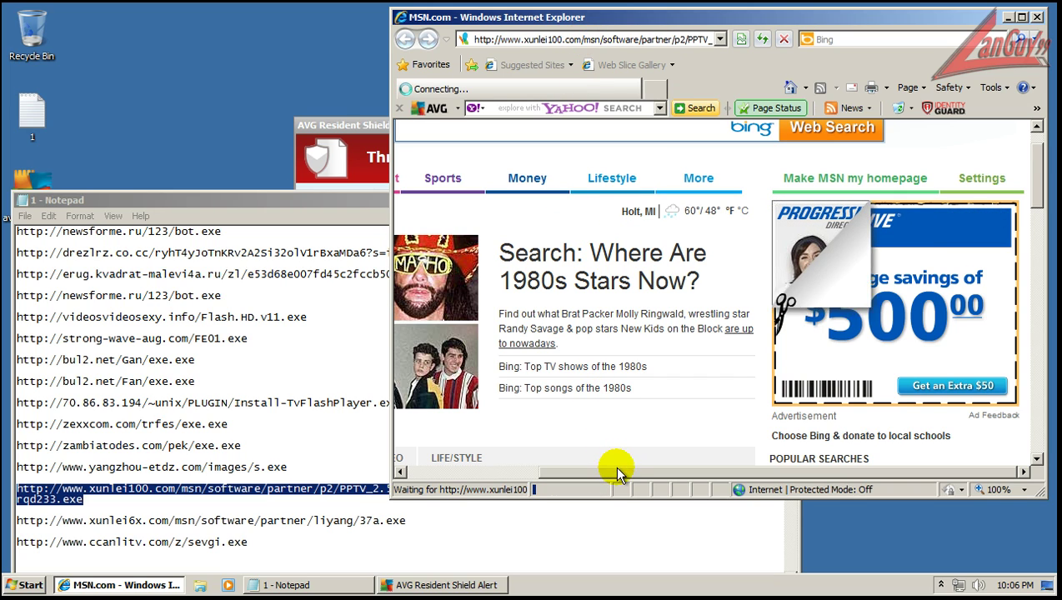
{"action": "left_click_drag", "start_coordinate": [616, 472], "coordinate": [458, 470]}
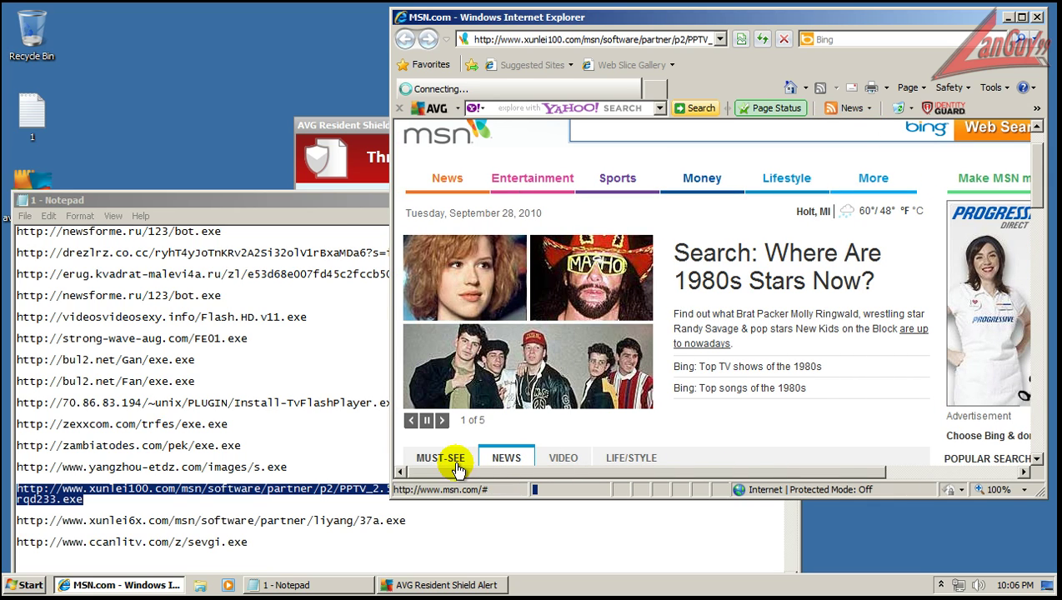
Open the xunlei6x.com 37a.exe link from the list in the browser and download the file despite the unsafe warning.
{"action": "left_click", "coordinate": [429, 525]}
{"action": "key", "text": "shift+Home"}
{"action": "key", "text": "ctrl+c"}
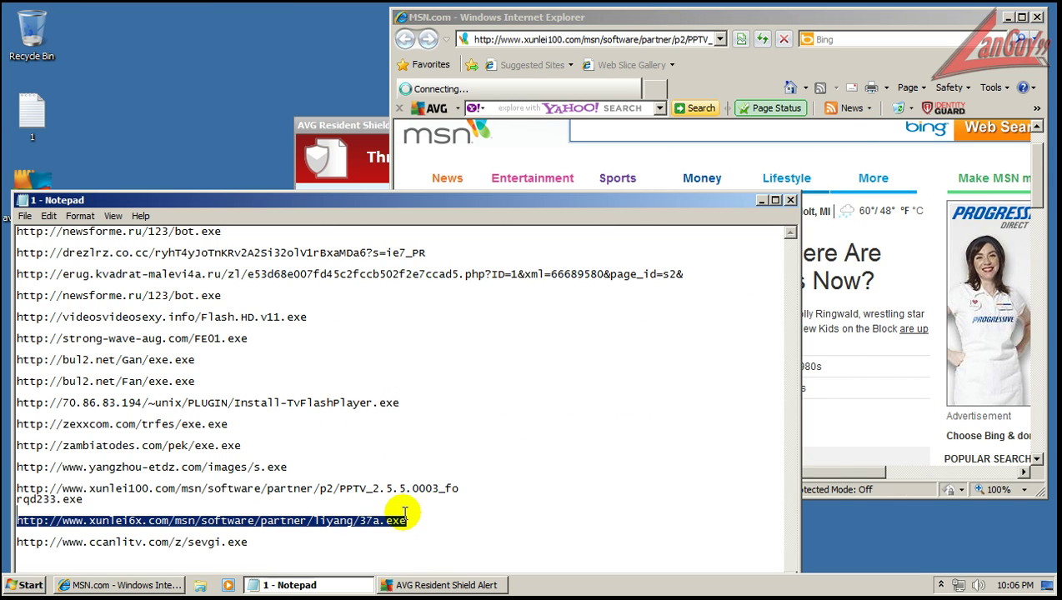
{"action": "left_click", "coordinate": [565, 42]}
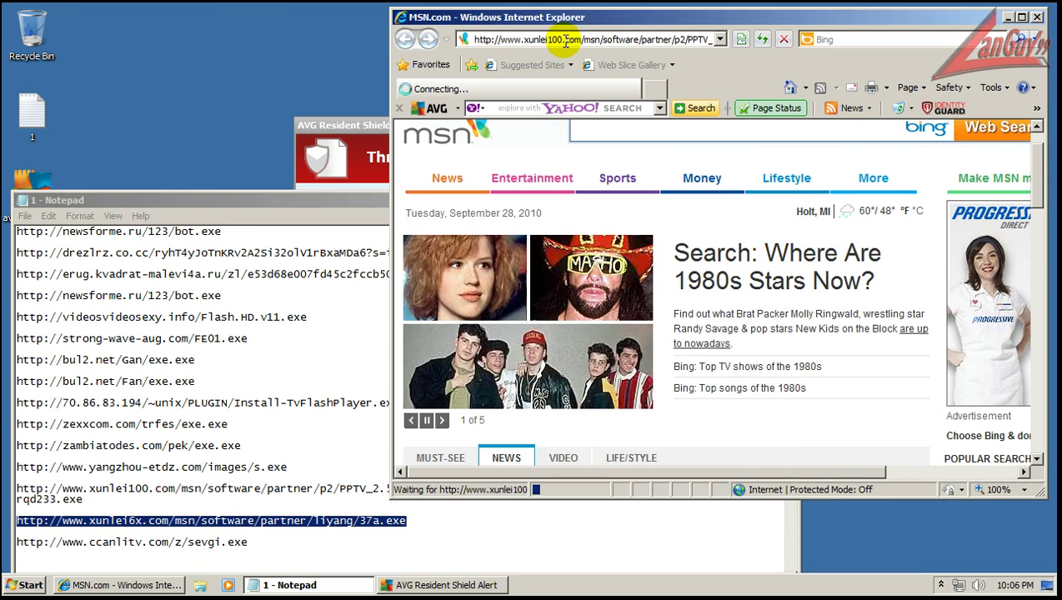
{"action": "triple_click", "coordinate": [565, 42]}
{"action": "key", "text": "ctrl+v"}
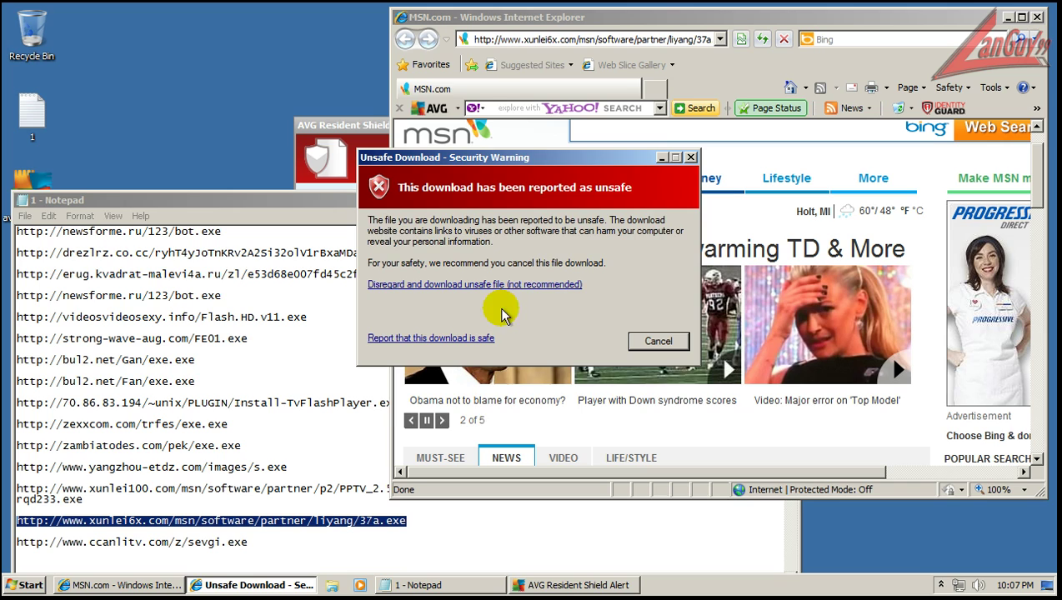
{"action": "left_click", "coordinate": [540, 285]}
{"action": "left_click", "coordinate": [248, 543]}
{"action": "key", "text": "shift+Home"}
{"action": "key", "text": "ctrl+c"}
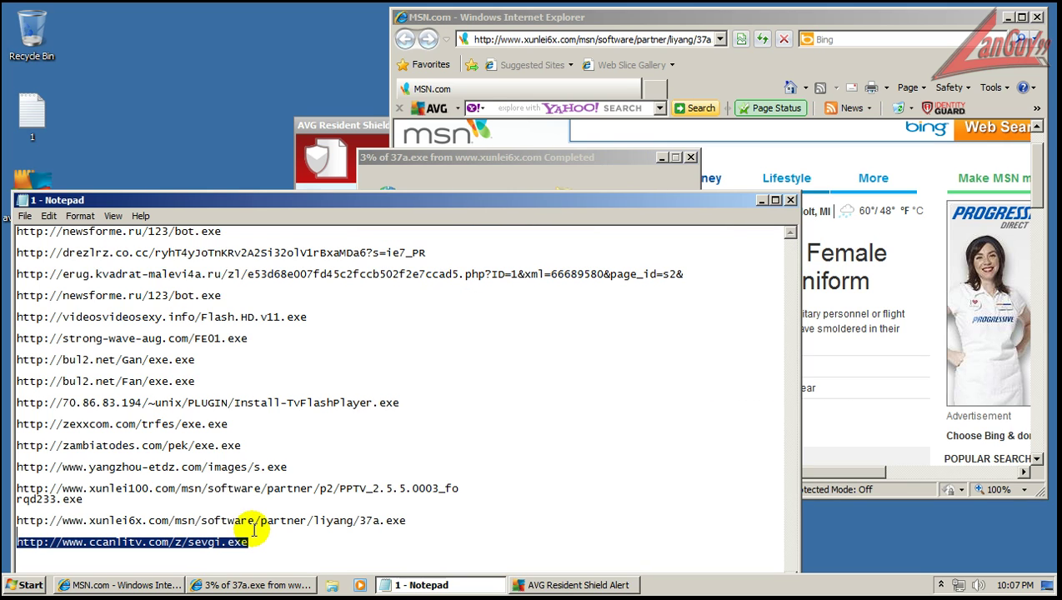
{"action": "left_click", "coordinate": [637, 40]}
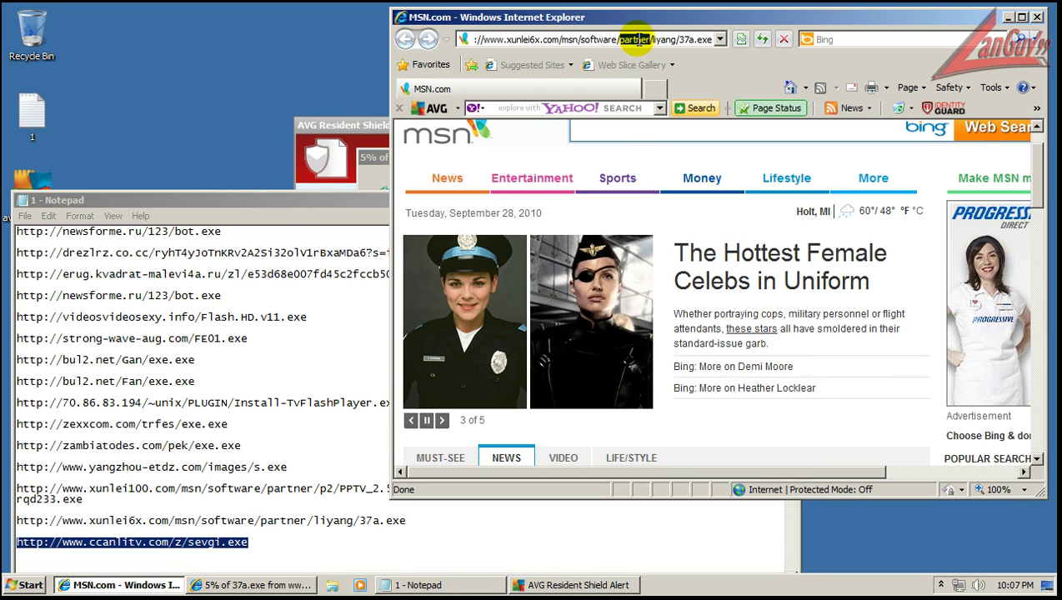
{"action": "left_click", "coordinate": [638, 39]}
{"action": "key", "text": "ctrl+v"}
{"action": "key", "text": "Return"}
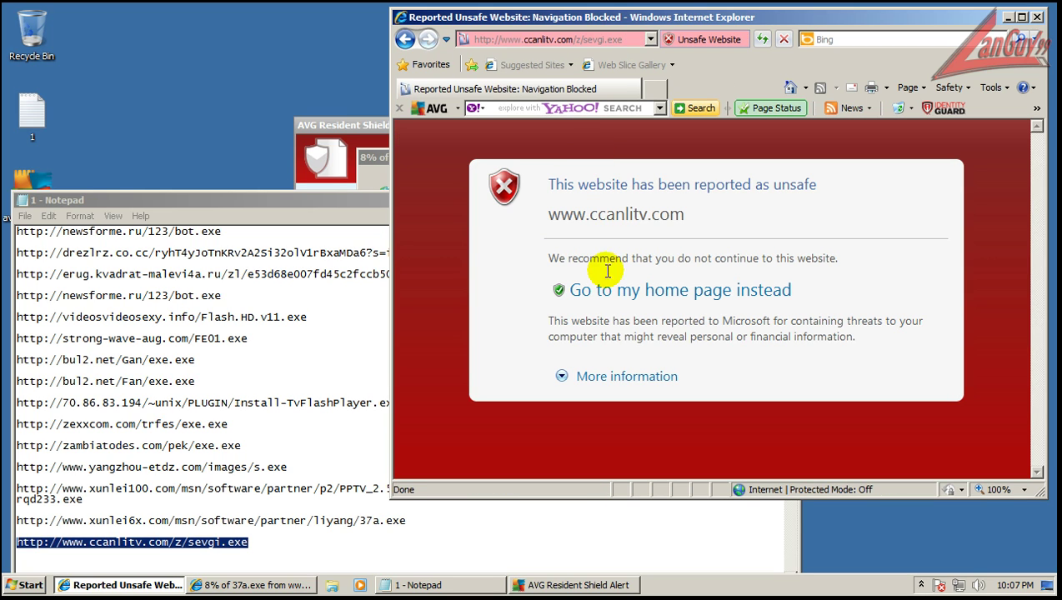
{"action": "left_click", "coordinate": [629, 376]}
{"action": "scroll", "coordinate": [717, 359], "scroll_direction": "down", "scroll_amount": 2}
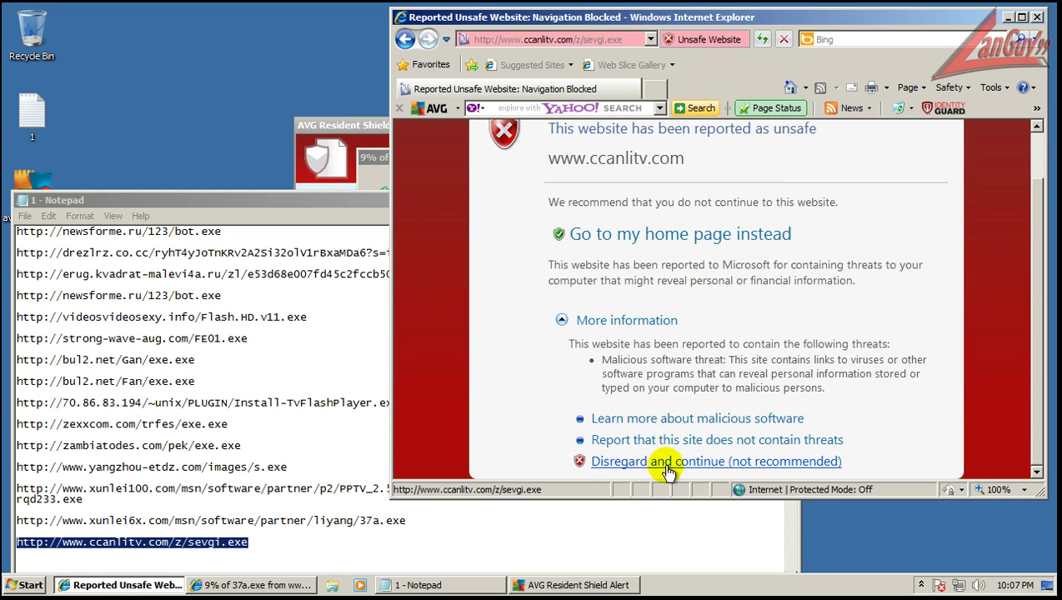
{"action": "left_click", "coordinate": [667, 463]}
{"action": "left_click", "coordinate": [516, 309]}
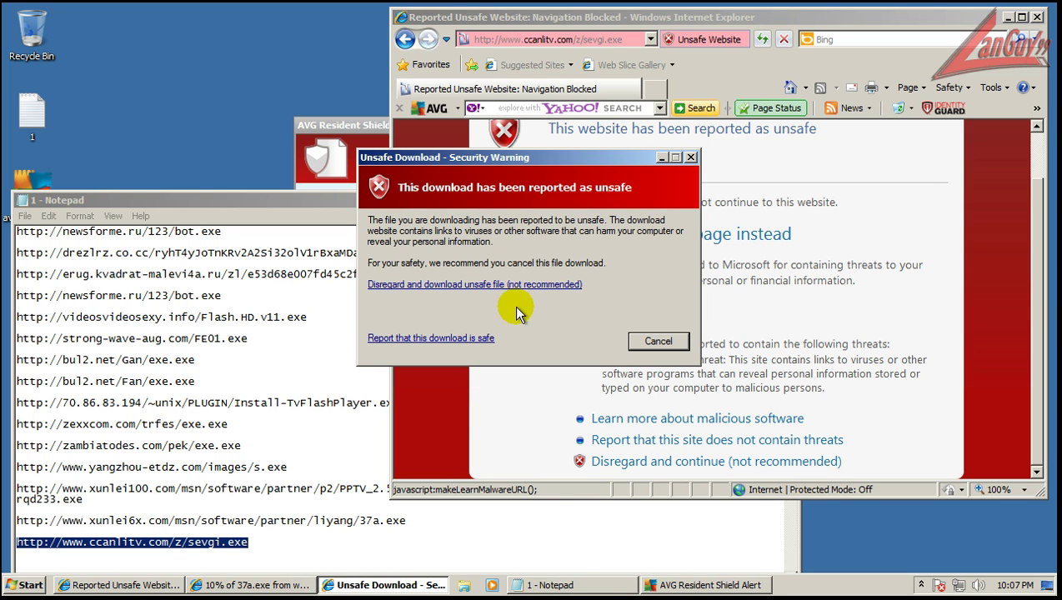
{"action": "left_click", "coordinate": [524, 285]}
{"action": "left_click", "coordinate": [561, 277]}
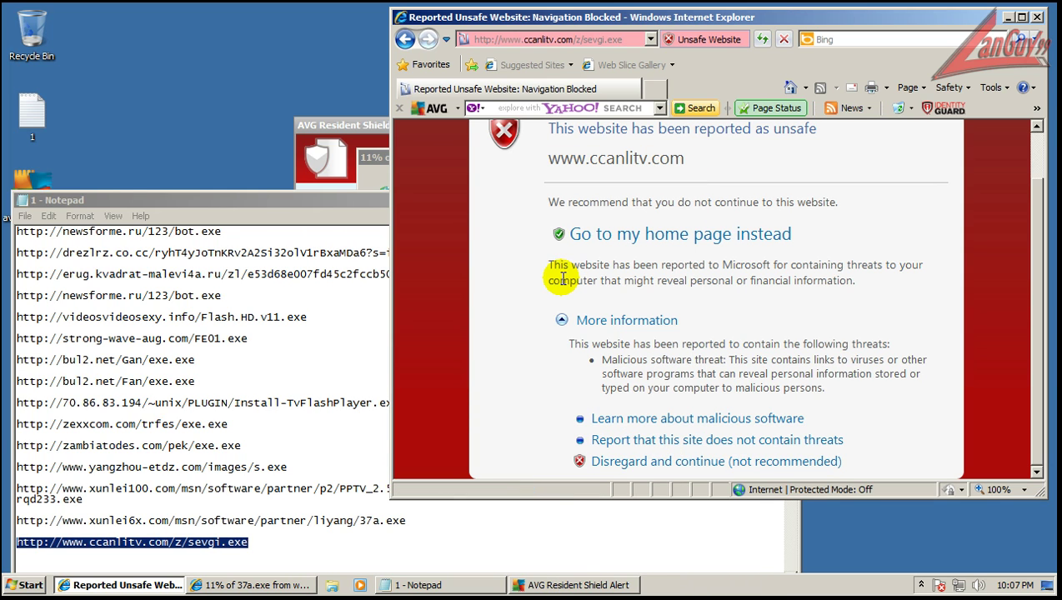
Close the main browser window and the Notepad list of links.
{"action": "left_click", "coordinate": [1039, 16]}
{"action": "left_click", "coordinate": [789, 200]}
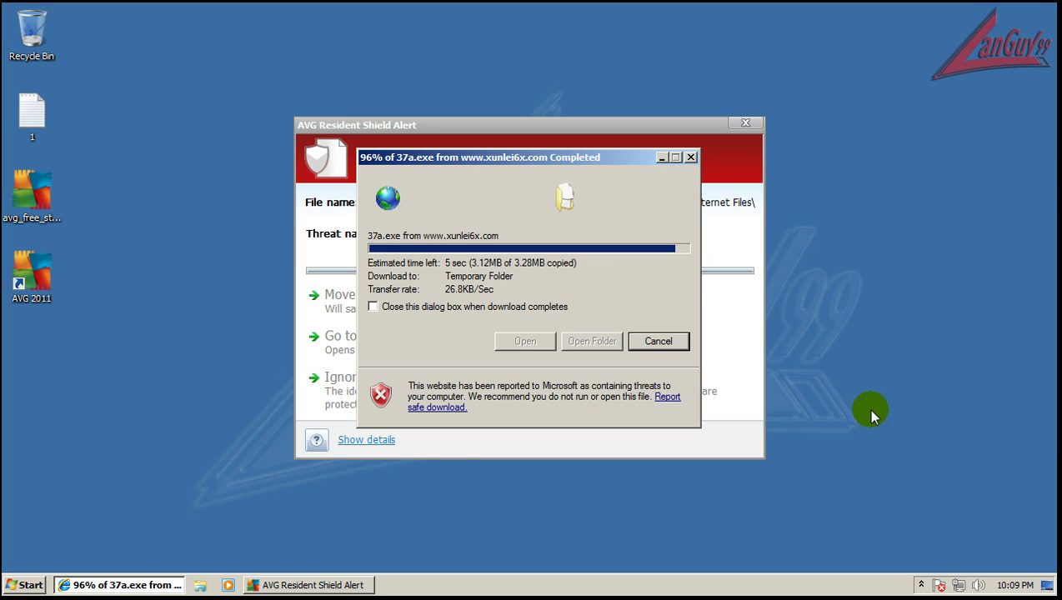
Run the downloaded 37a.exe once its download completes and dismiss the program's message box.
{"action": "left_click_drag", "start_coordinate": [613, 161], "coordinate": [566, 161]}
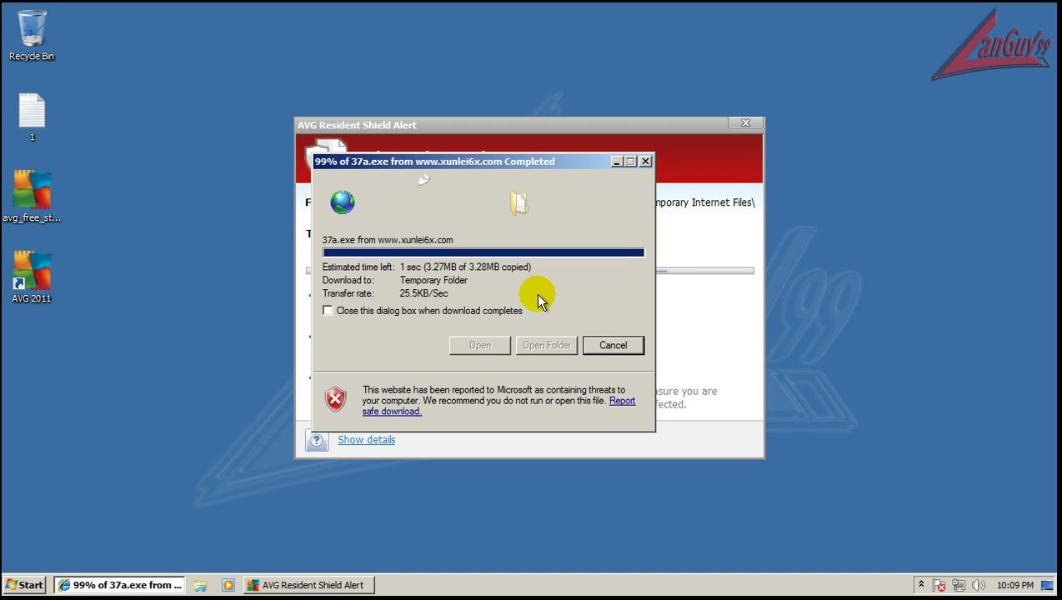
{"action": "left_click", "coordinate": [570, 313]}
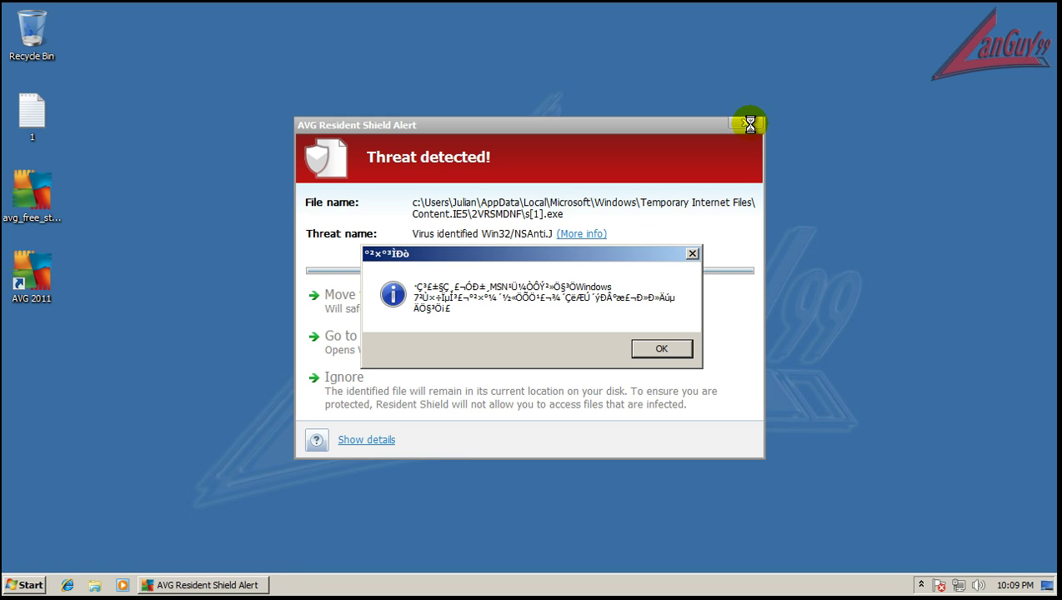
{"action": "left_click", "coordinate": [663, 350]}
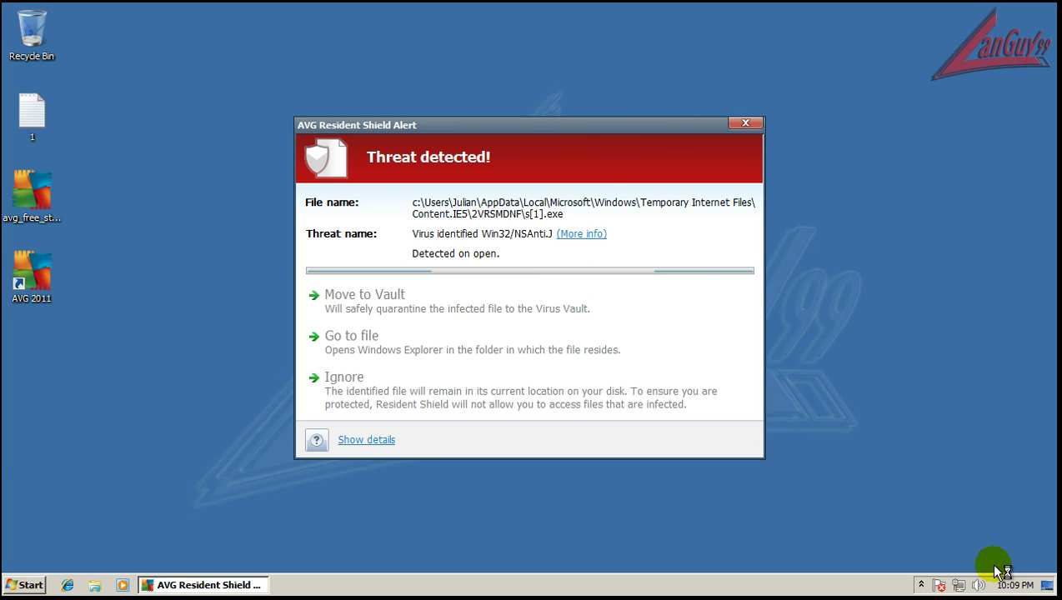
Dismiss the HaoZip installation notification and inspect the new program's hidden tray icon and its options.
{"action": "left_click", "coordinate": [922, 585]}
{"action": "left_click", "coordinate": [922, 586]}
{"action": "left_click", "coordinate": [921, 586]}
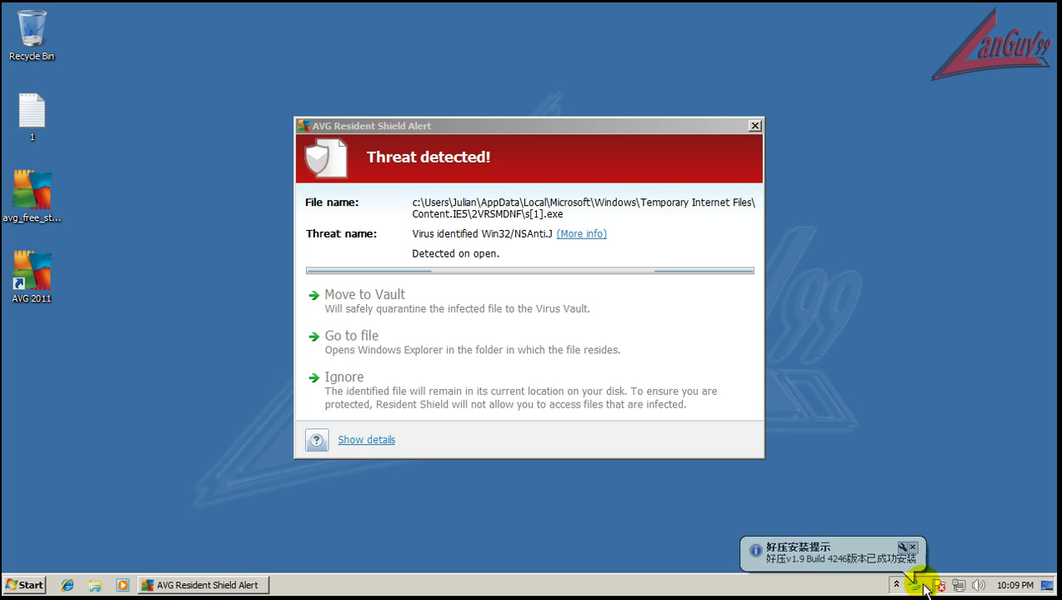
{"action": "left_click", "coordinate": [915, 552]}
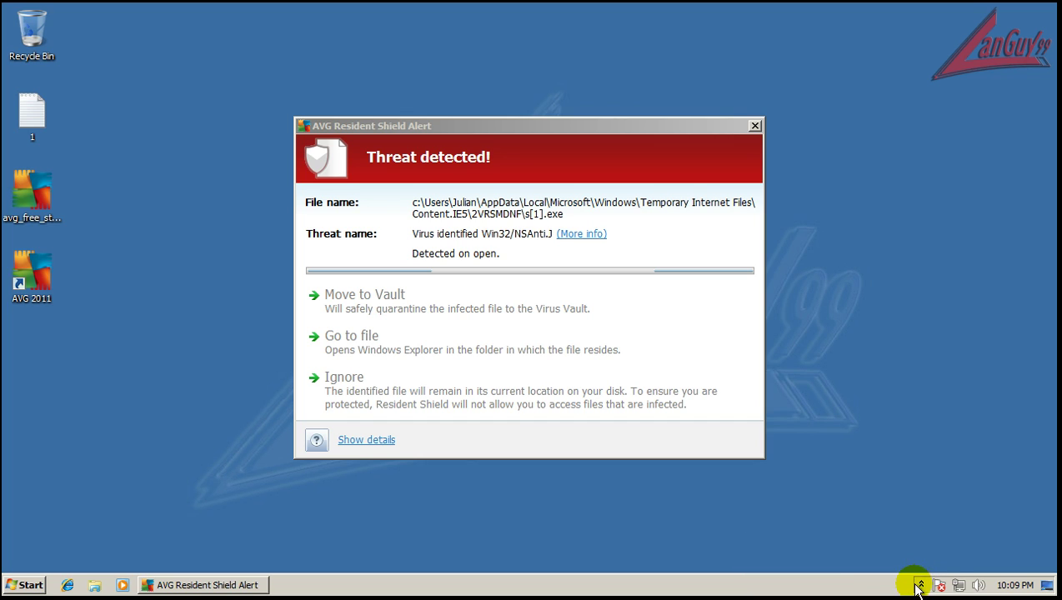
{"action": "left_click", "coordinate": [921, 586]}
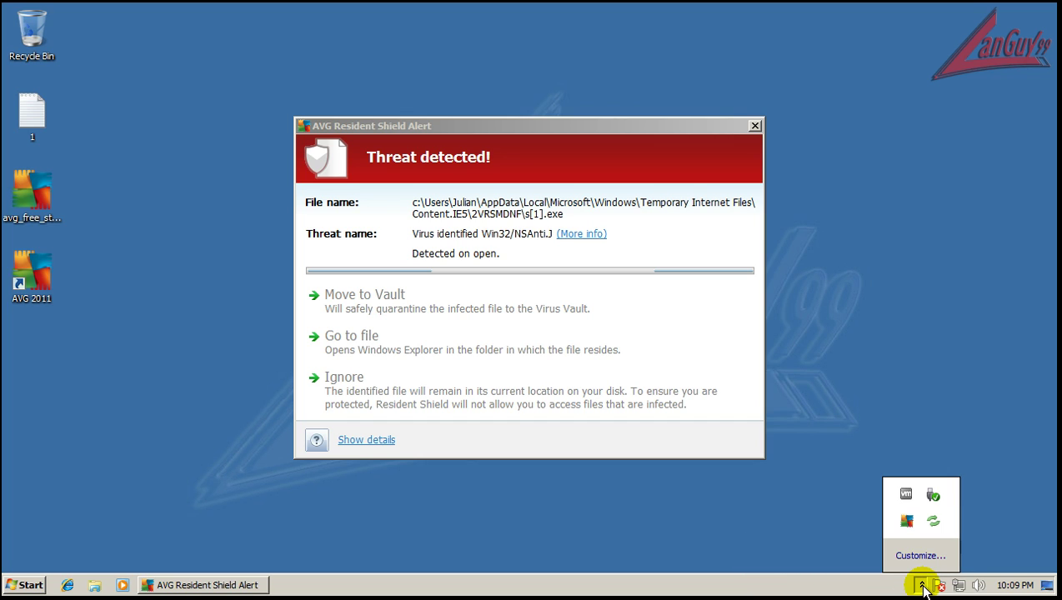
{"action": "right_click", "coordinate": [935, 528]}
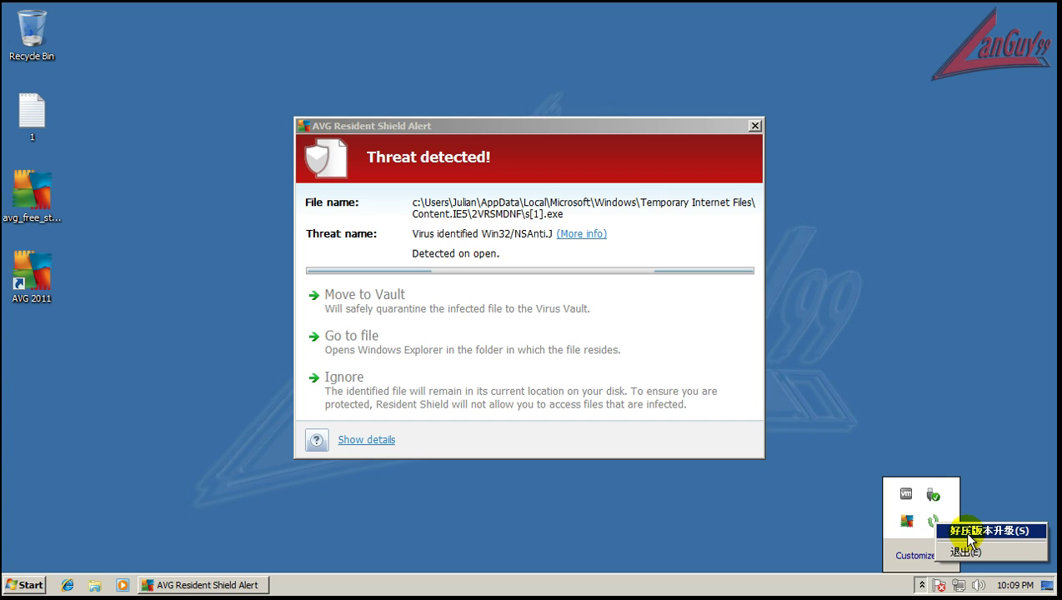
{"action": "left_click", "coordinate": [962, 395]}
Open HaoZip's version upgrade window from its tray icon, exit it and check the hidden tray icons again.
{"action": "left_click", "coordinate": [922, 586]}
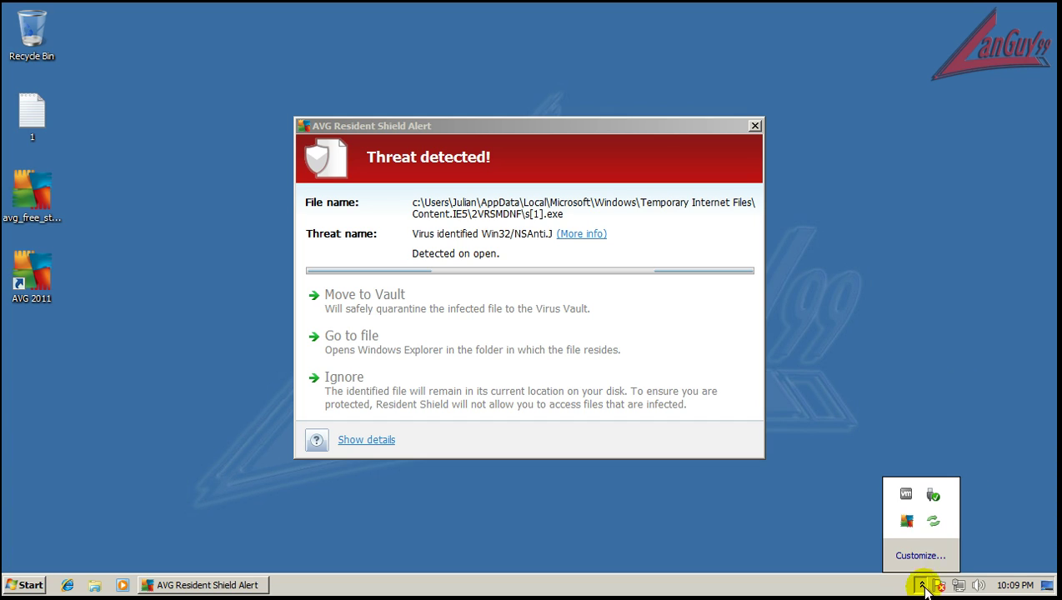
{"action": "right_click", "coordinate": [936, 526]}
{"action": "left_click", "coordinate": [966, 533]}
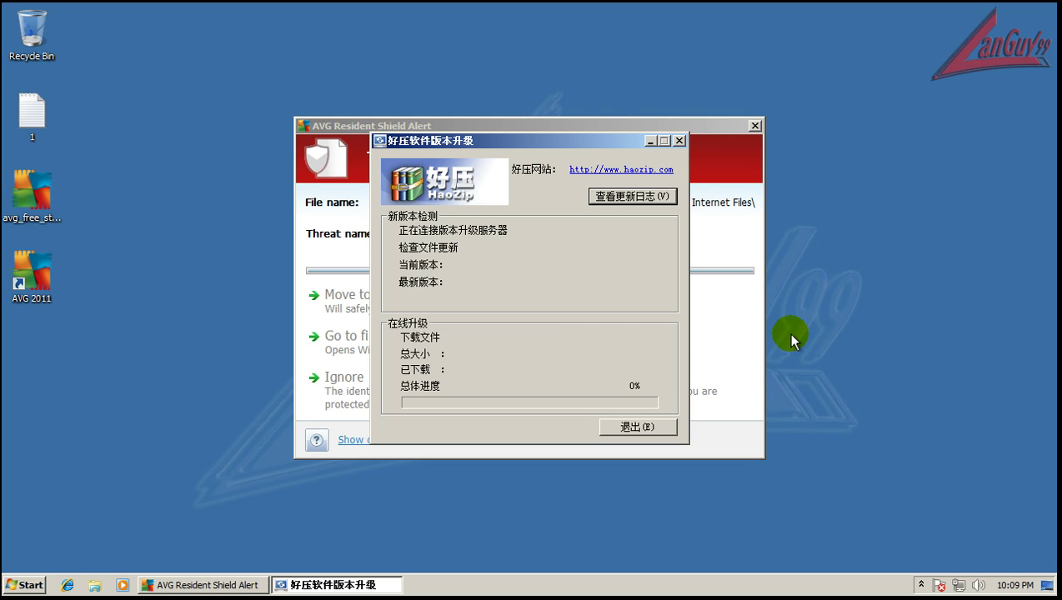
{"action": "left_click", "coordinate": [672, 427]}
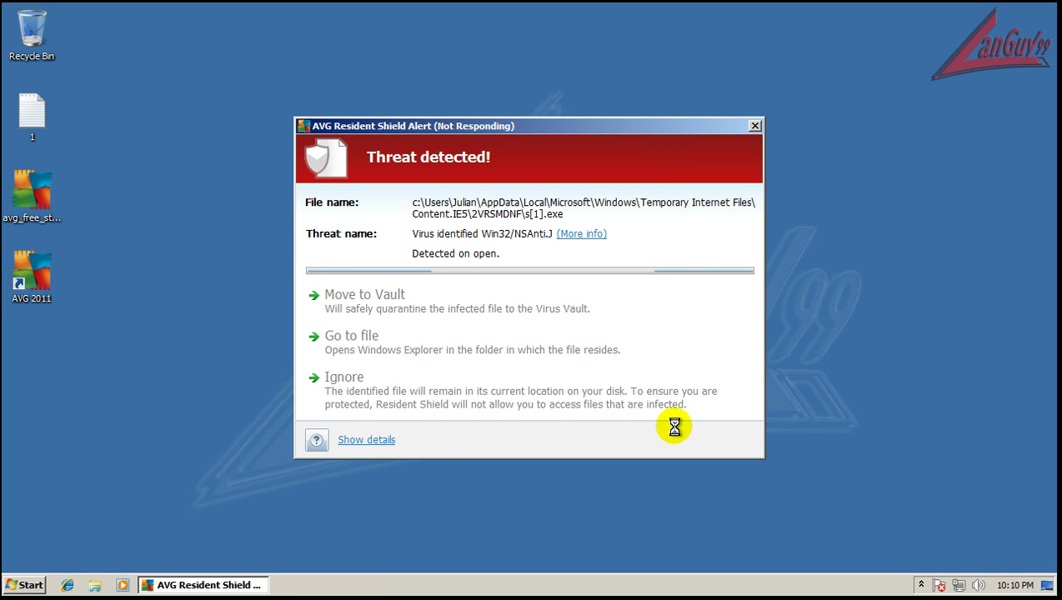
{"action": "left_click", "coordinate": [921, 585]}
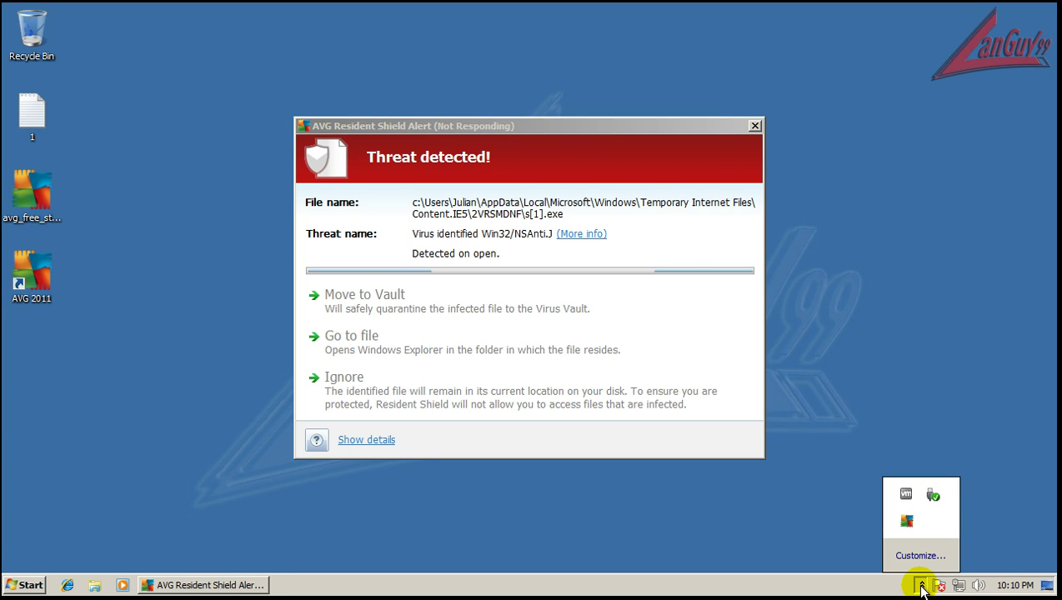
{"action": "left_click", "coordinate": [921, 585]}
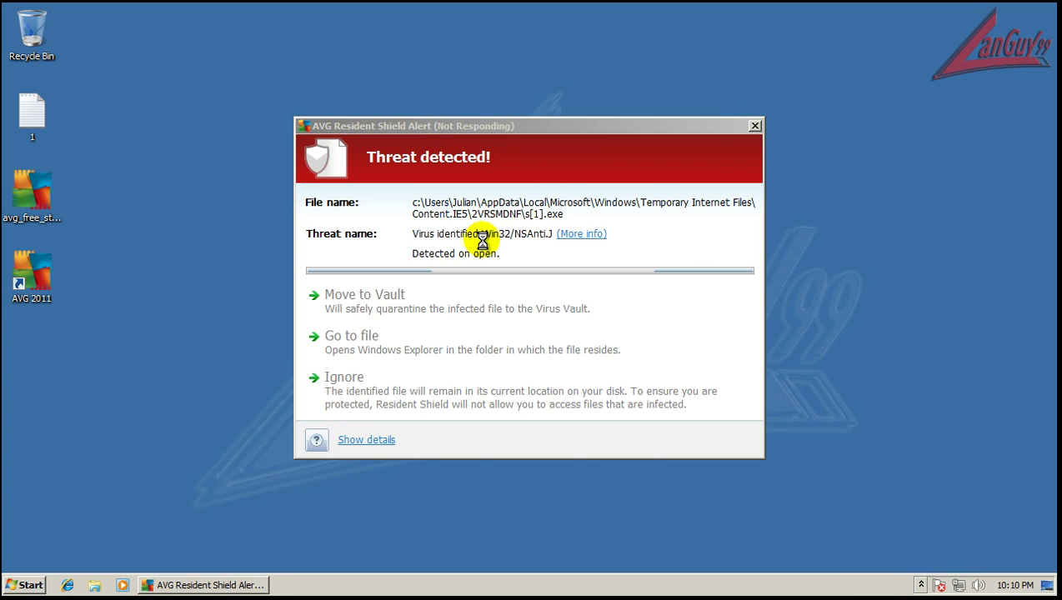
Restart the computer.
{"action": "left_click", "coordinate": [25, 585]}
{"action": "left_click", "coordinate": [286, 554]}
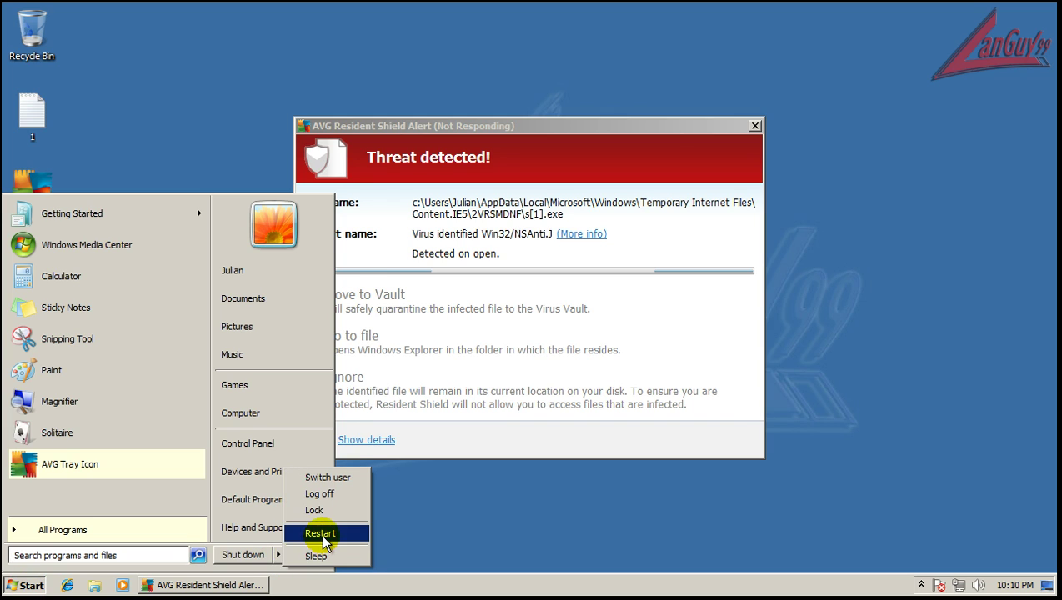
{"action": "left_click", "coordinate": [323, 532]}
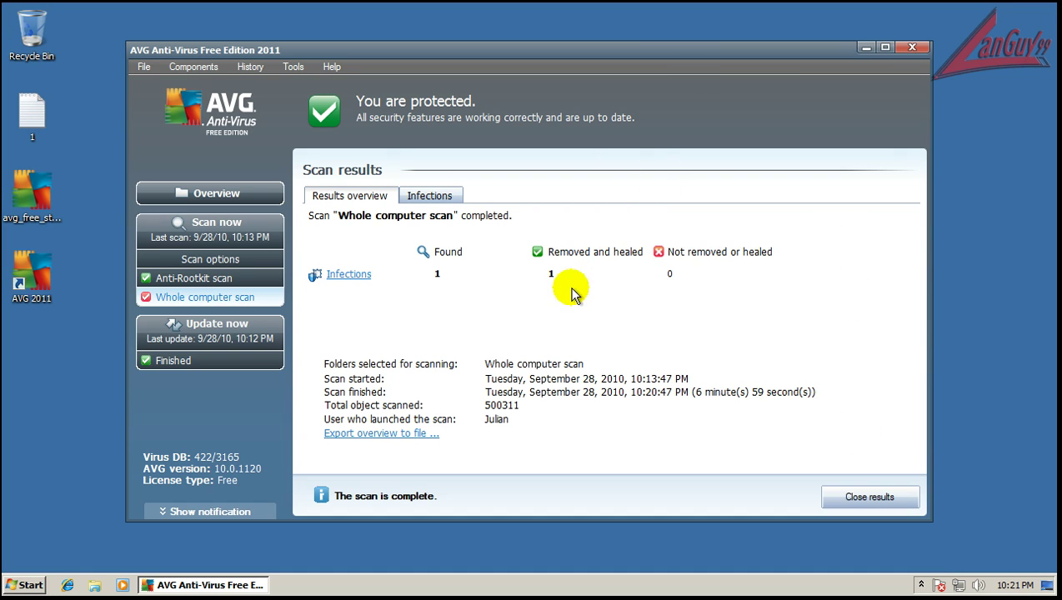
Examine the infections listed by the whole computer scan, and close the scan results and the AVG window.
{"action": "left_click", "coordinate": [348, 273]}
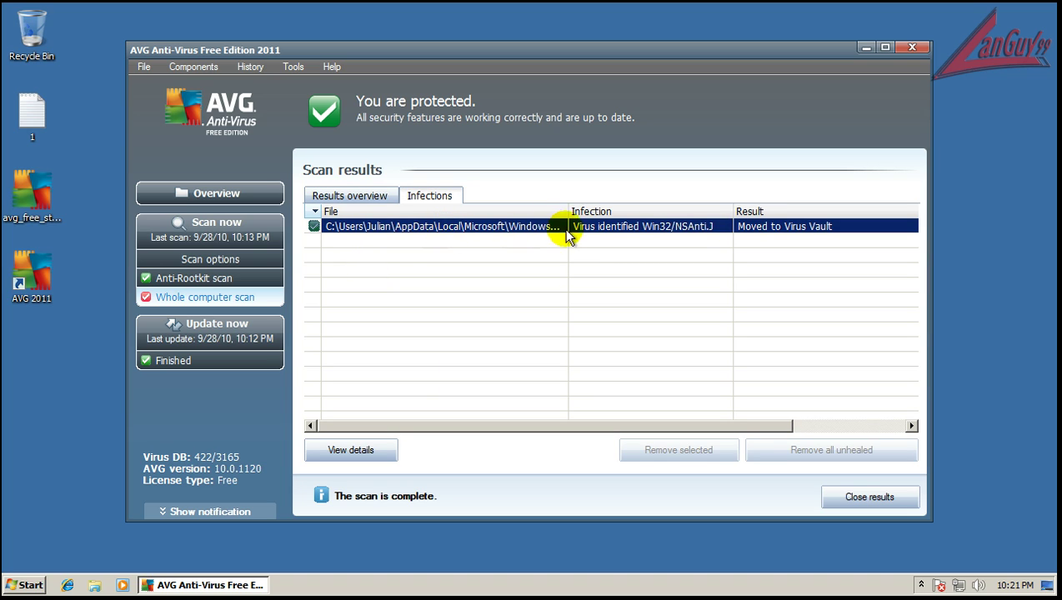
{"action": "left_click_drag", "start_coordinate": [569, 210], "coordinate": [654, 213]}
{"action": "left_click_drag", "start_coordinate": [738, 219], "coordinate": [575, 218]}
{"action": "left_click", "coordinate": [888, 504]}
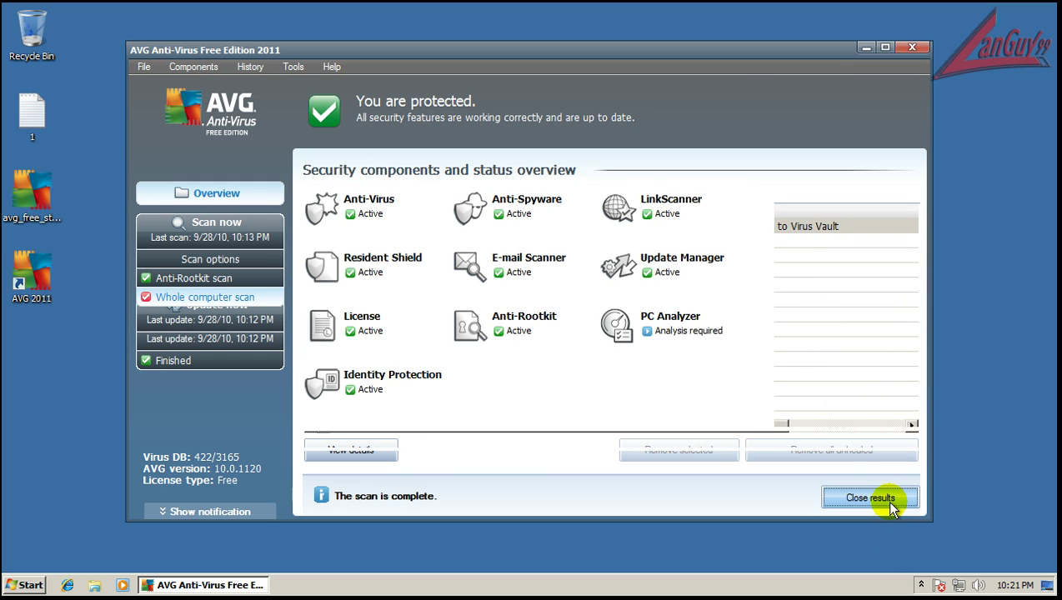
{"action": "left_click", "coordinate": [912, 48]}
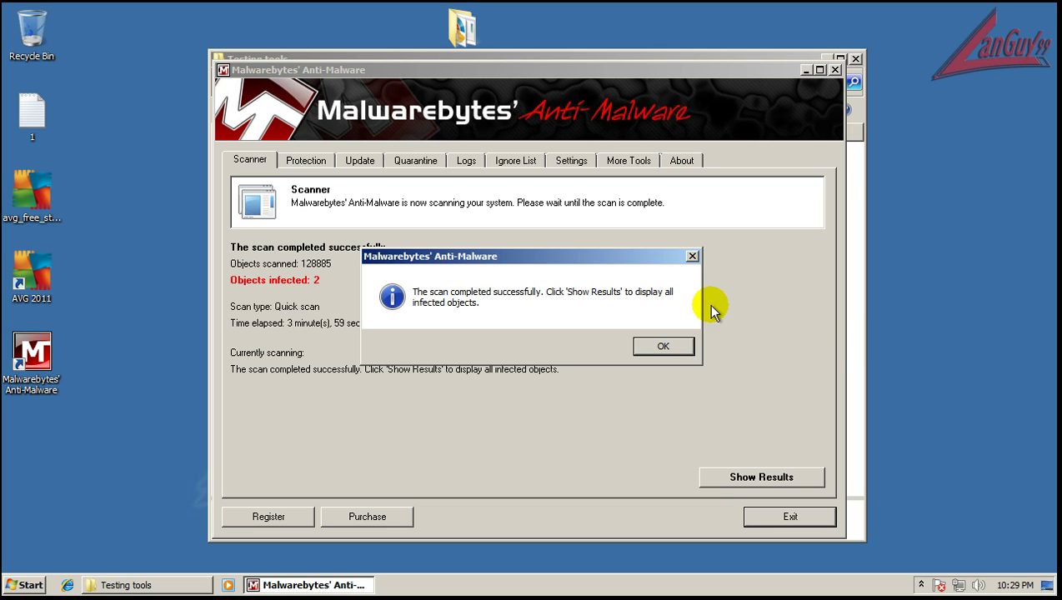
Show the Malwarebytes scan results, remove both Malware.Trace files and close the scan log.
{"action": "left_click", "coordinate": [667, 347]}
{"action": "left_click", "coordinate": [762, 477]}
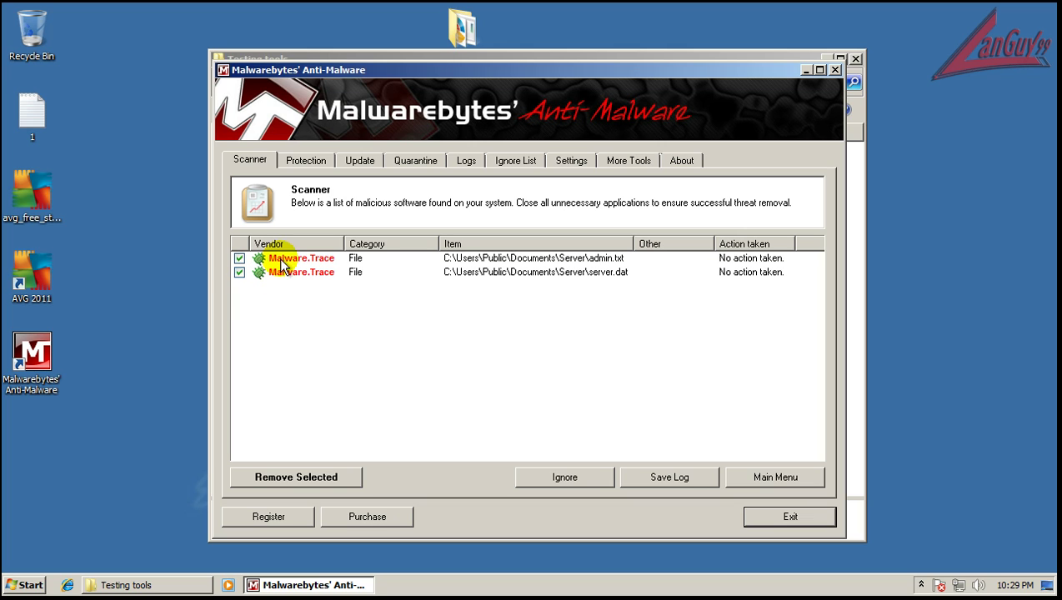
{"action": "left_click", "coordinate": [287, 473]}
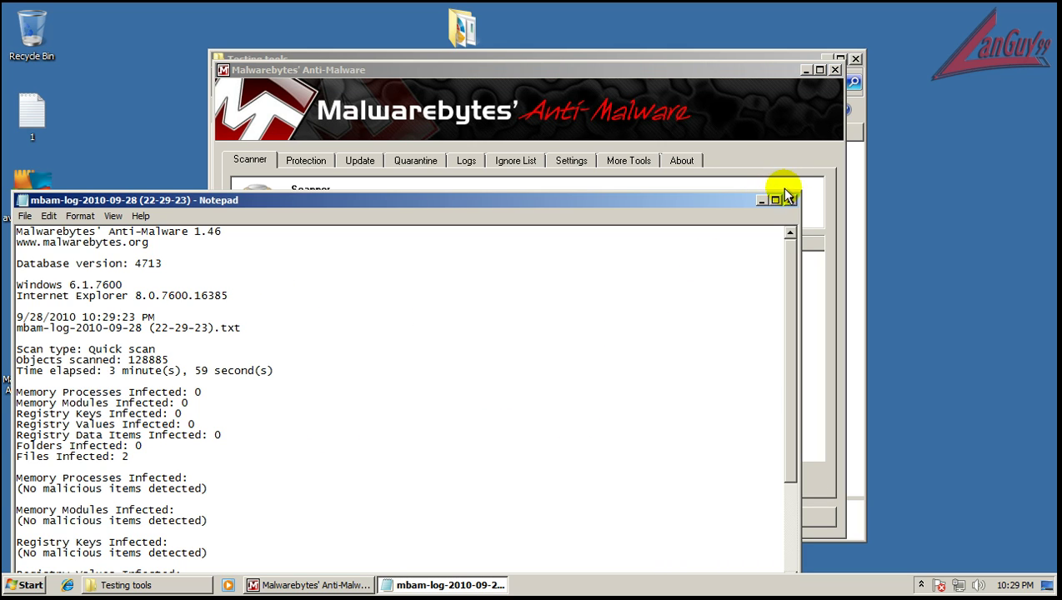
{"action": "left_click", "coordinate": [785, 191]}
{"action": "left_click", "coordinate": [654, 360]}
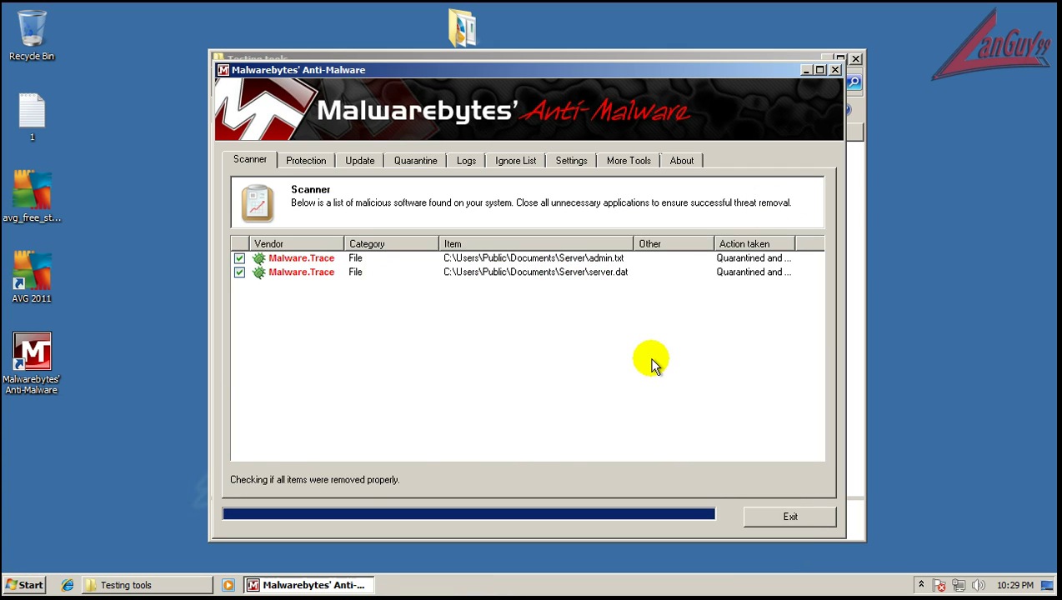
Exit Malwarebytes' Anti-Malware and run SAS_951D67 from the Testing tools folder to scan the system with SUPERAntiSpyware.
{"action": "left_click", "coordinate": [792, 517]}
{"action": "left_click", "coordinate": [457, 364]}
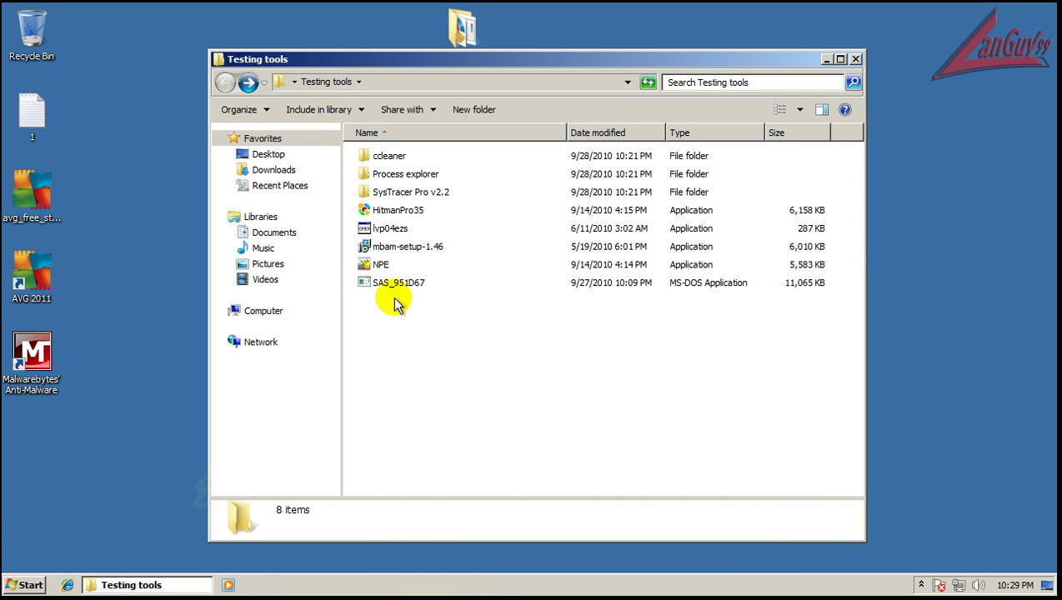
{"action": "double_click", "coordinate": [382, 283]}
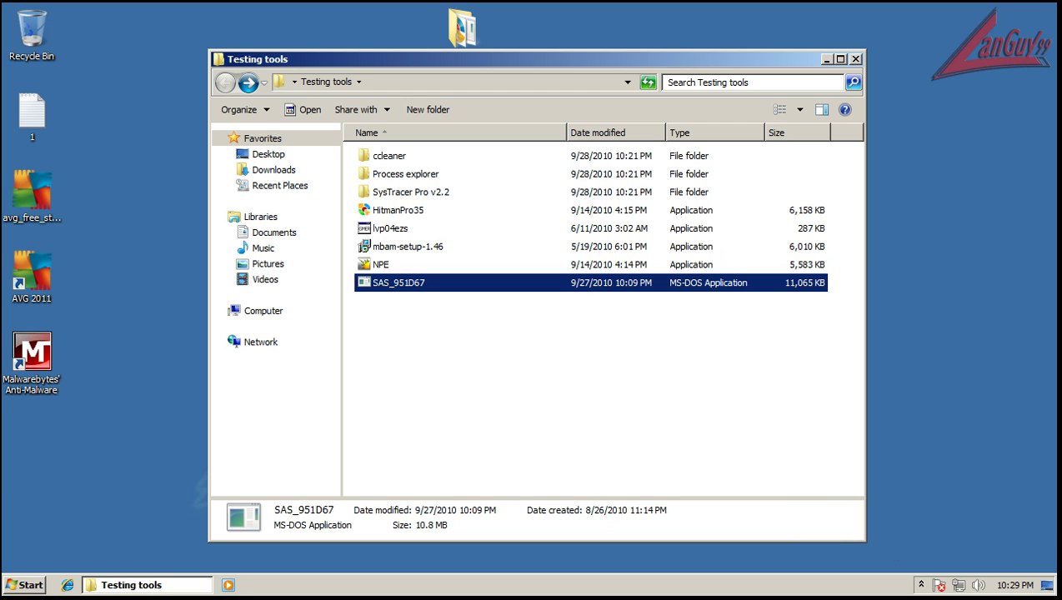
{"action": "key", "text": "Return"}
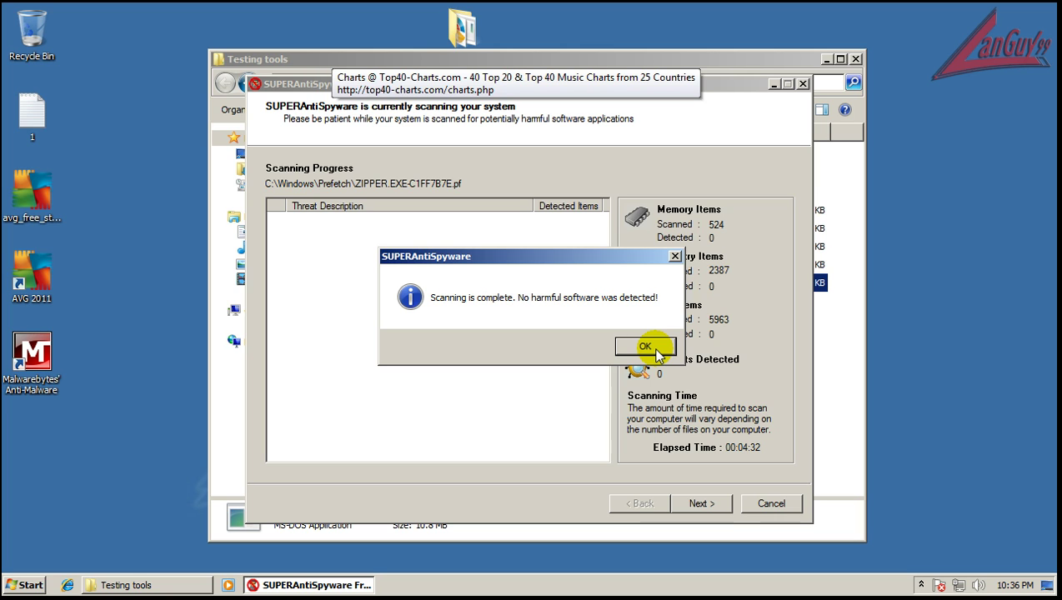
Acknowledge the completed scan, close SUPERAntiSpyware and launch HitmanPro35 from the Testing tools folder.
{"action": "left_click", "coordinate": [654, 353]}
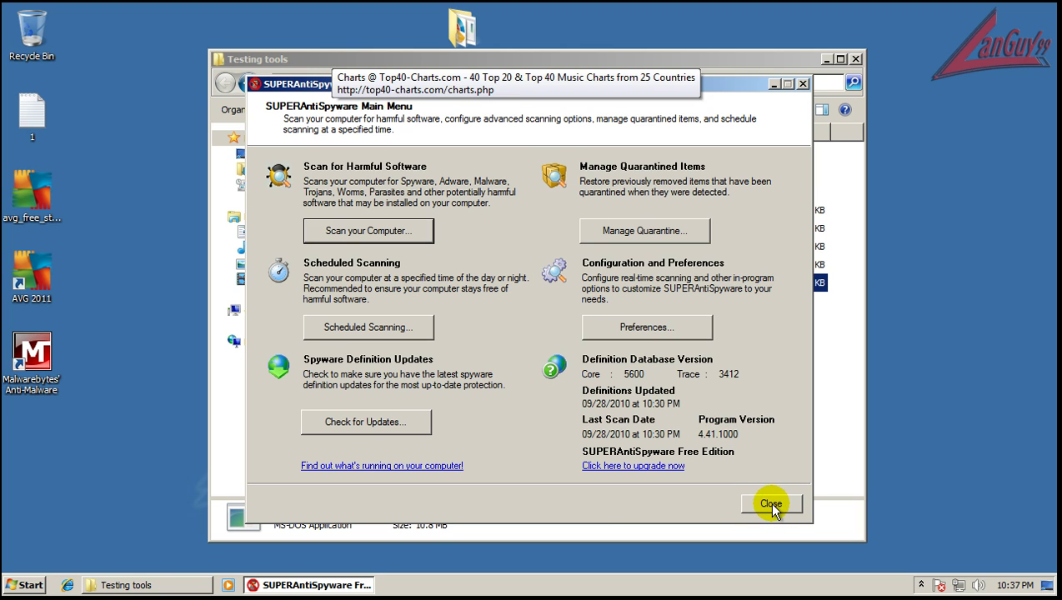
{"action": "left_click", "coordinate": [769, 503]}
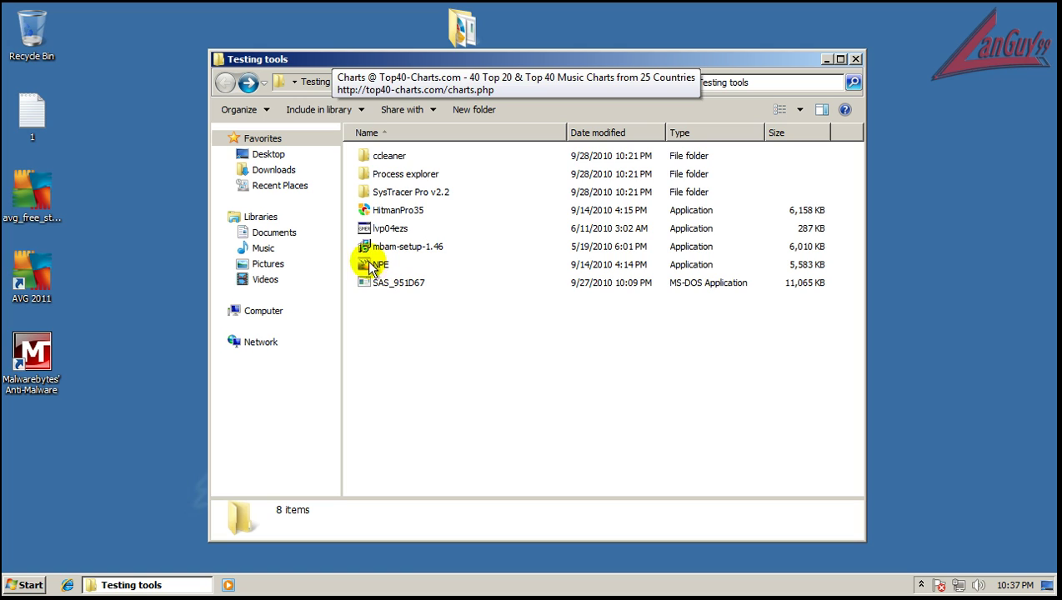
{"action": "left_click", "coordinate": [383, 214]}
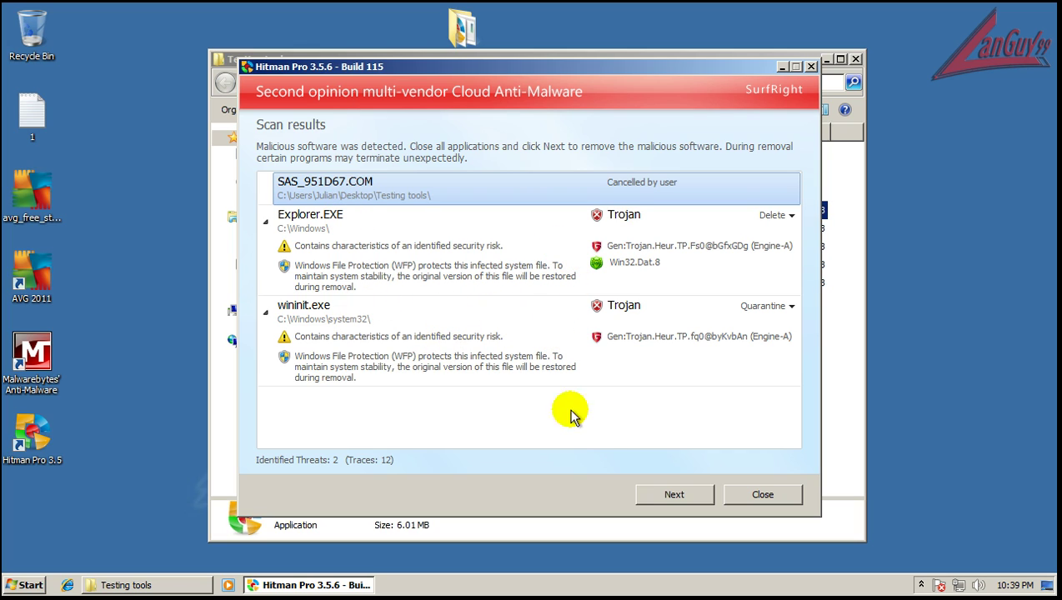
Examine the Explorer.EXE and wininit.exe detections in the Hitman Pro scan results and close Hitman Pro without removing them.
{"action": "left_click", "coordinate": [564, 383]}
{"action": "left_click", "coordinate": [406, 286]}
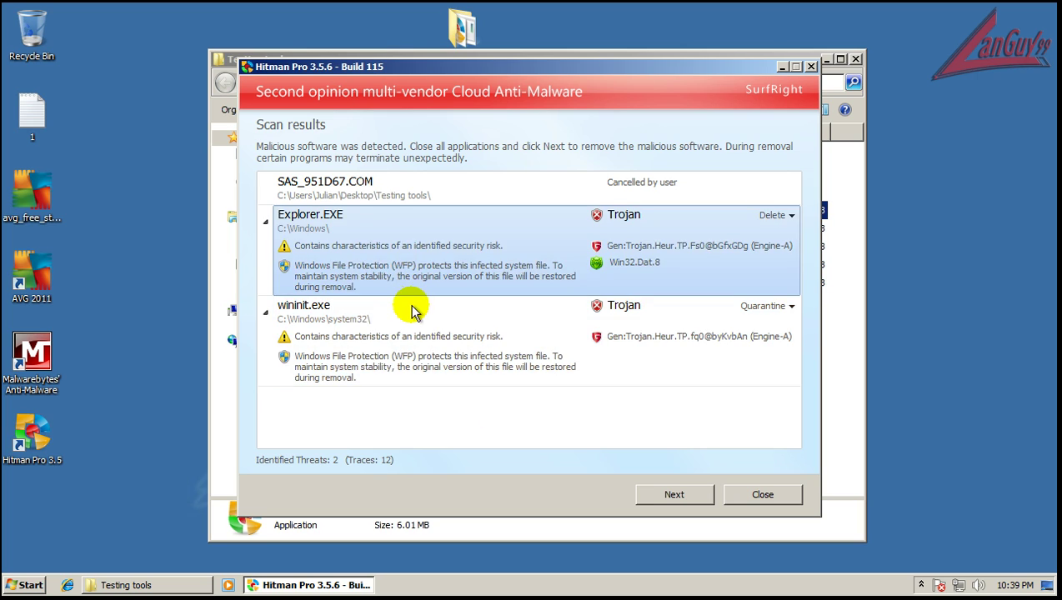
{"action": "left_click", "coordinate": [406, 310]}
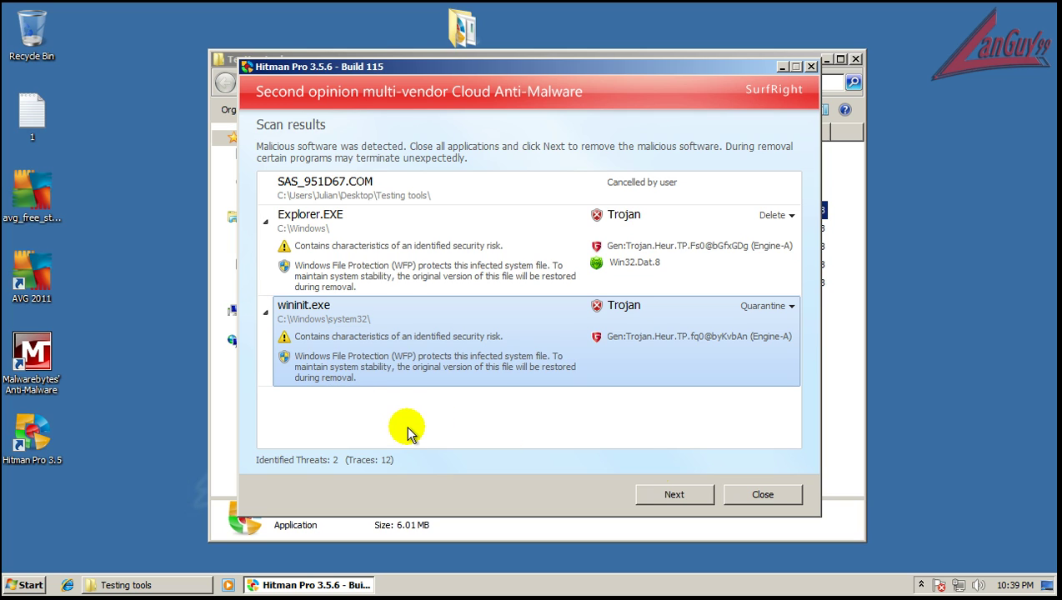
{"action": "left_click", "coordinate": [778, 501]}
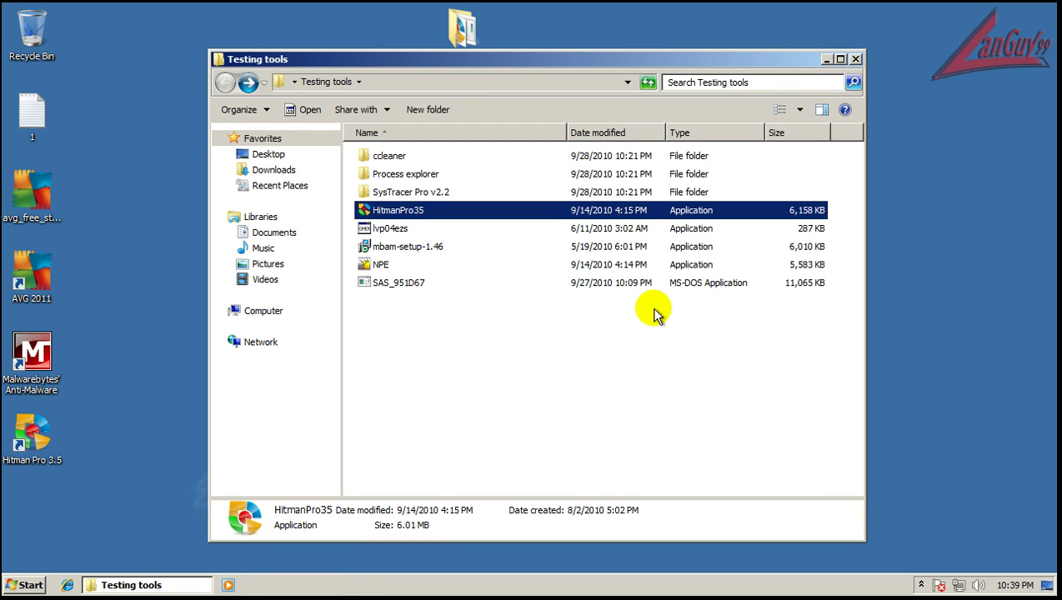
{"action": "left_click", "coordinate": [458, 332]}
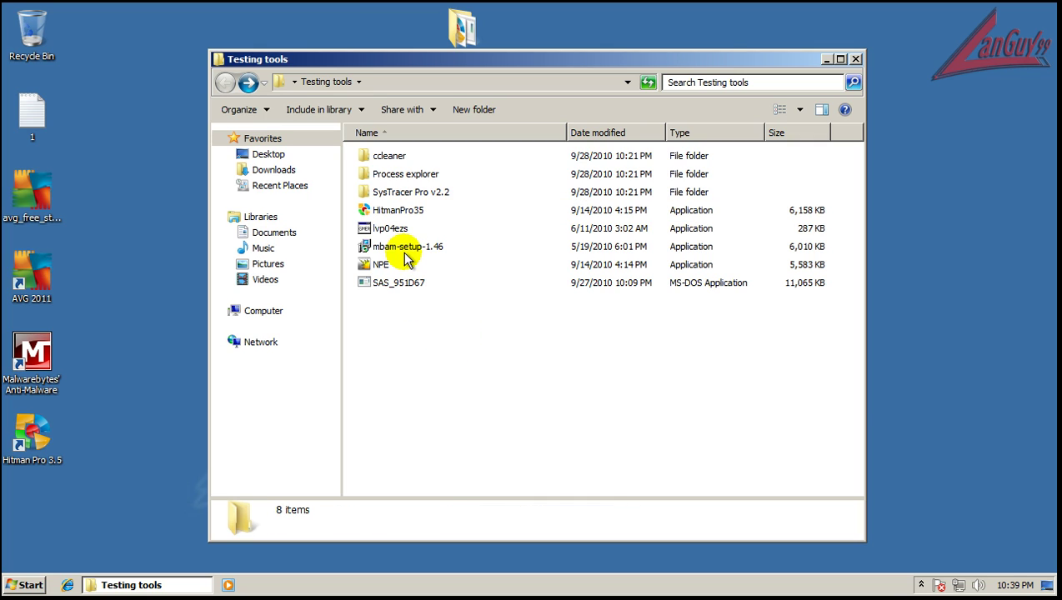
Check which programs are running among the hidden tray icons, including AVG.
{"action": "left_click", "coordinate": [921, 585]}
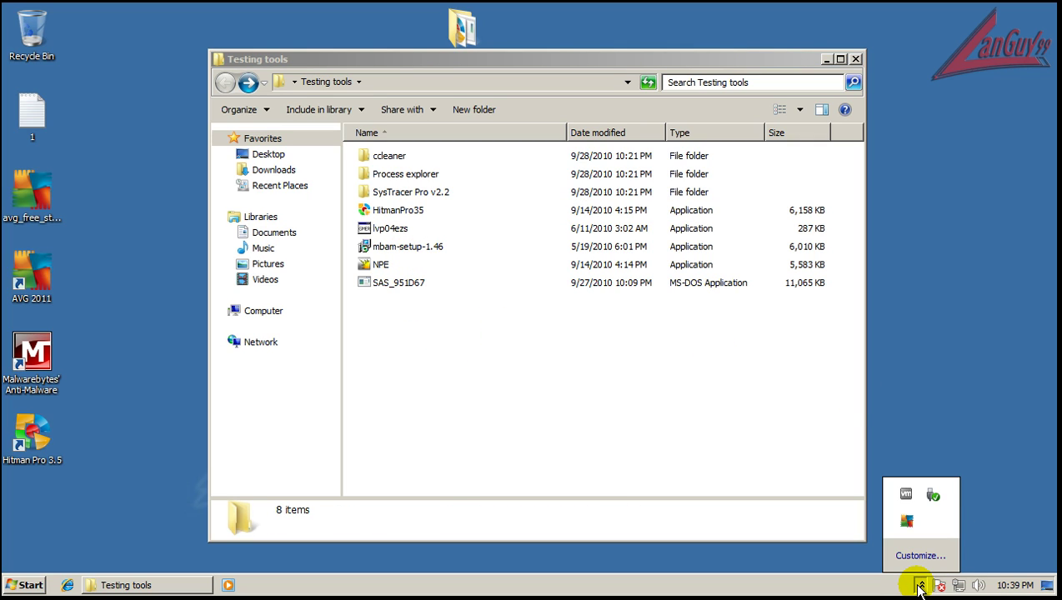
{"action": "left_click", "coordinate": [921, 586]}
{"action": "left_click", "coordinate": [921, 585]}
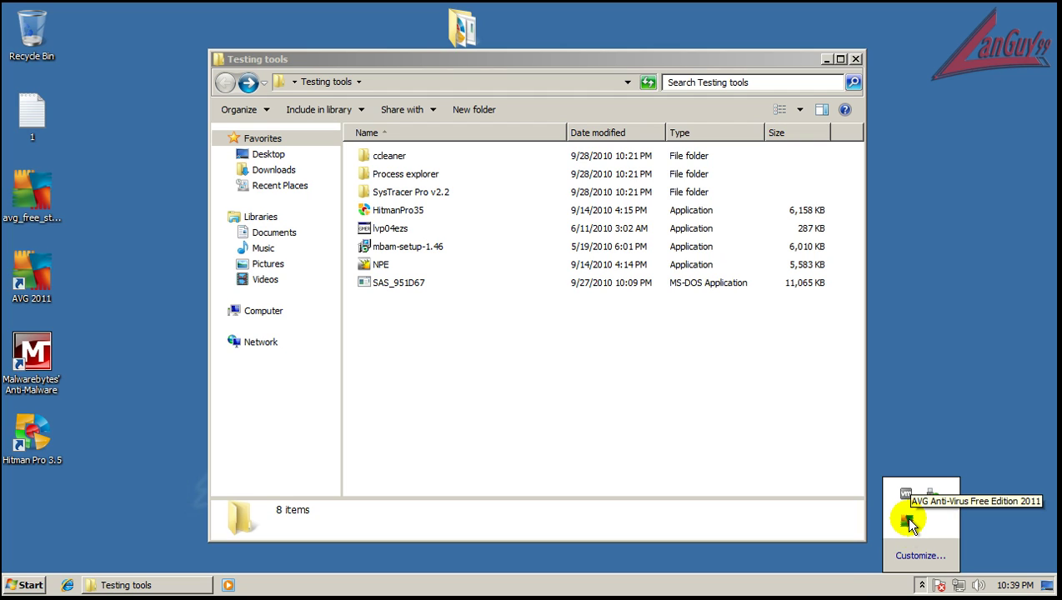
{"action": "left_click", "coordinate": [841, 585]}
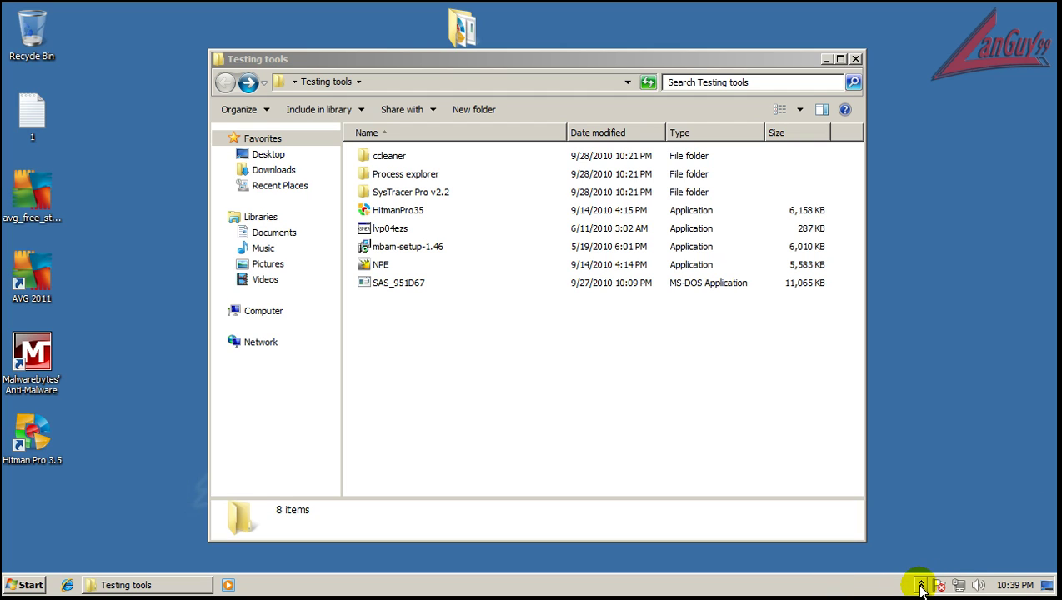
{"action": "left_click", "coordinate": [921, 585]}
{"action": "left_click", "coordinate": [871, 588]}
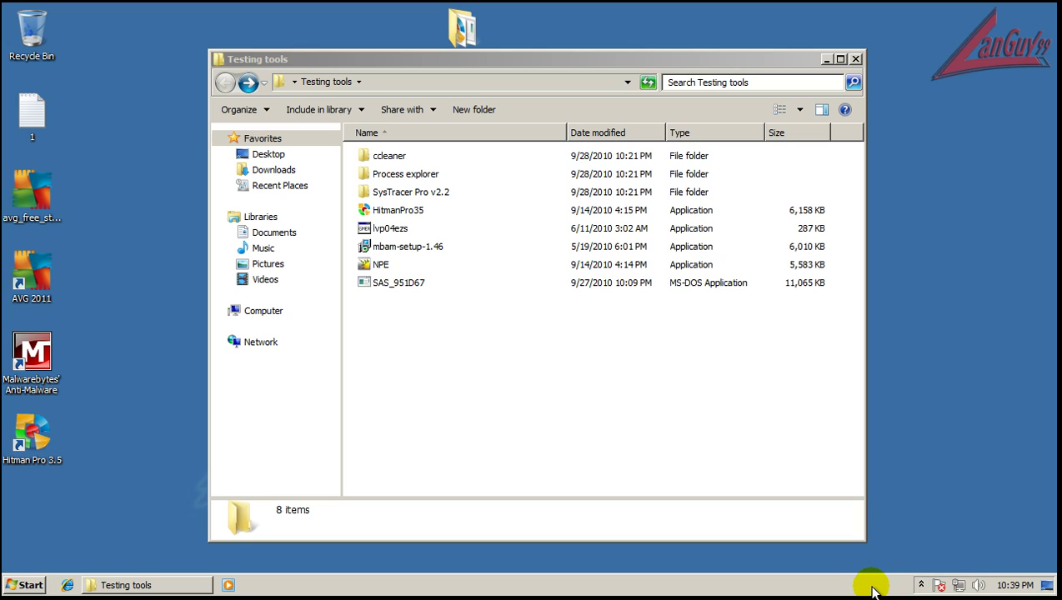
{"action": "left_click", "coordinate": [920, 585]}
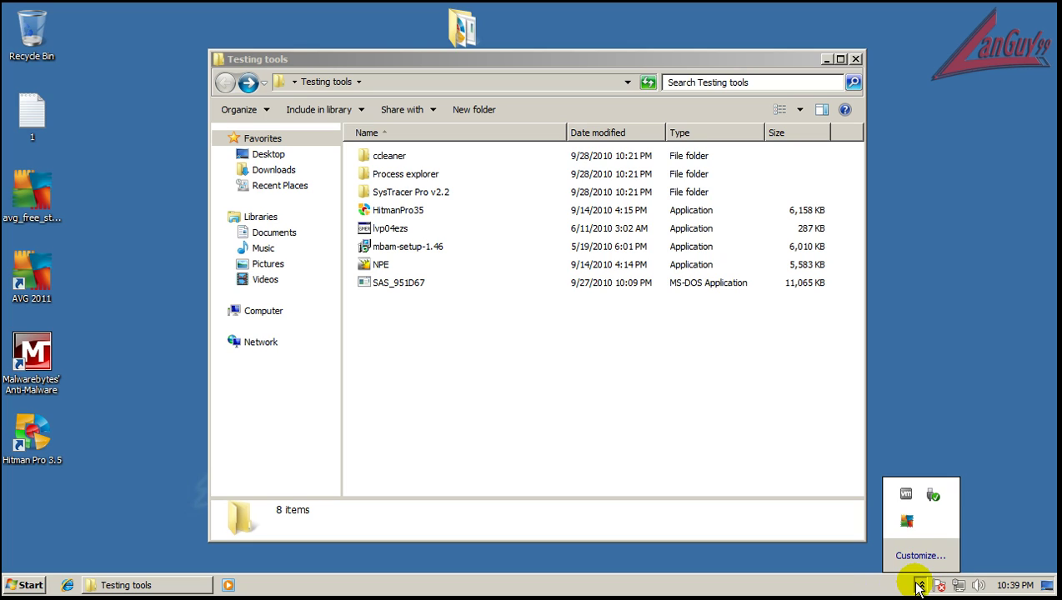
{"action": "left_click", "coordinate": [920, 585]}
Open AVG's main window, dismiss its upgrade advertisement, review the component status overview and close the window.
{"action": "left_click", "coordinate": [920, 585]}
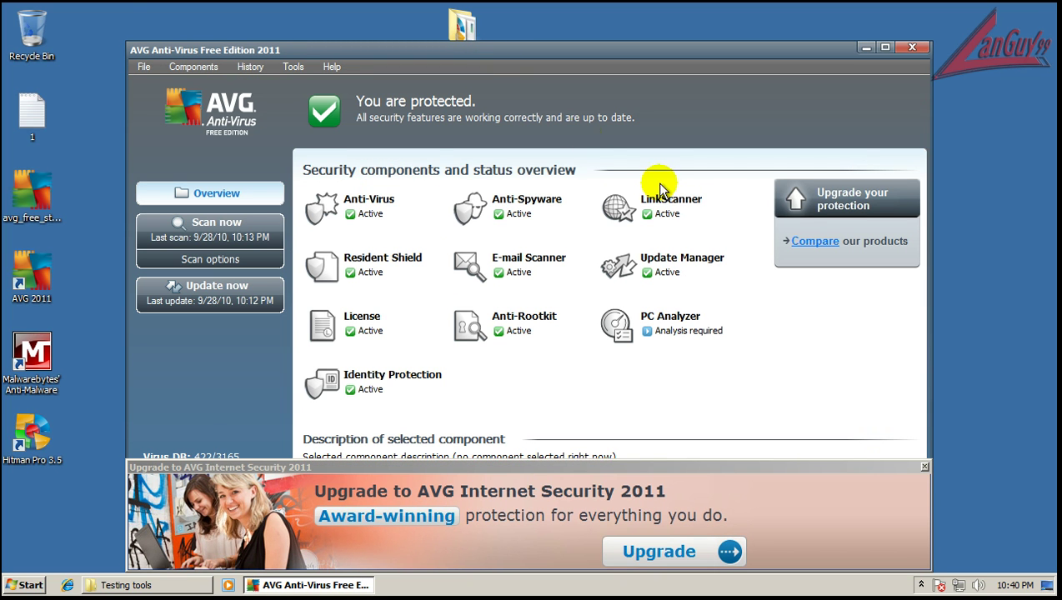
{"action": "left_click", "coordinate": [924, 466]}
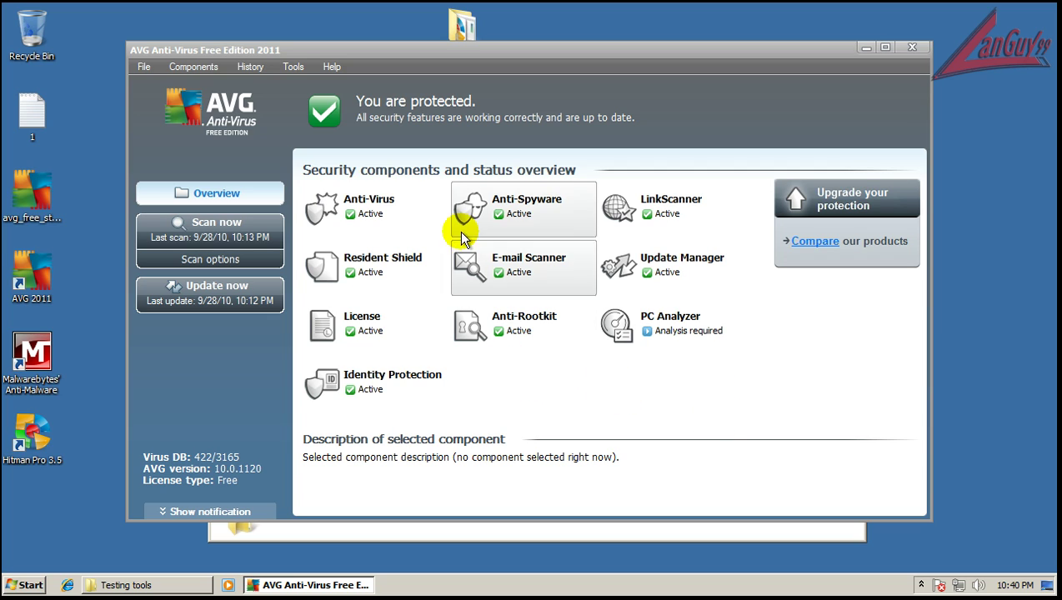
{"action": "mouse_move", "coordinate": [406, 52]}
{"action": "left_mouse_down"}
{"action": "mouse_move", "coordinate": [396, 147]}
{"action": "mouse_move", "coordinate": [415, 31]}
{"action": "mouse_move", "coordinate": [411, 57]}
{"action": "left_mouse_up"}
{"action": "left_click", "coordinate": [916, 53]}
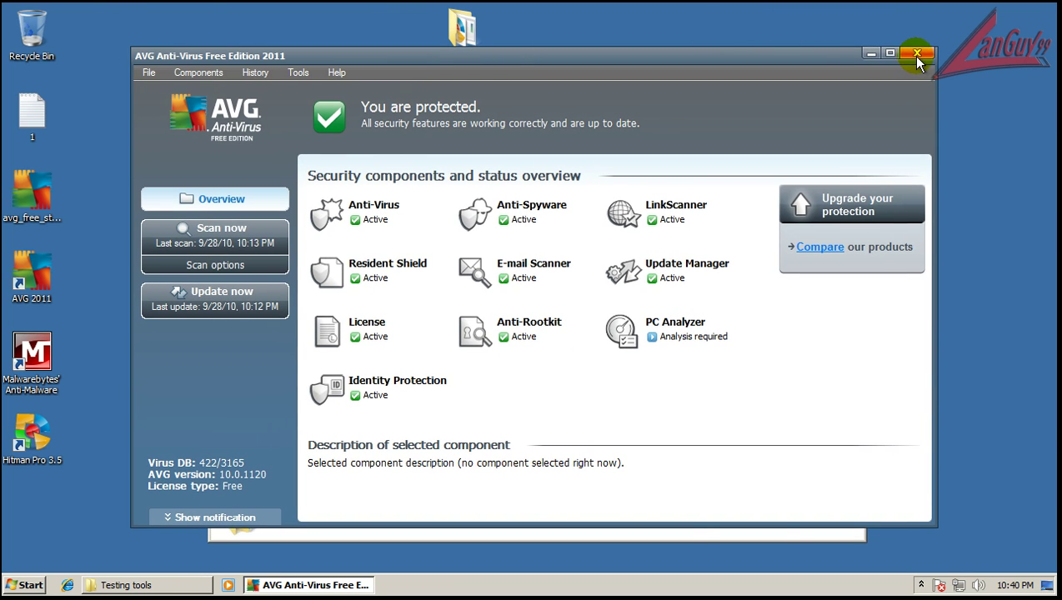
Start Task Manager, sort the processes by description, and widen the window and the Description column to inspect the AVG processes.
{"action": "right_click", "coordinate": [323, 585]}
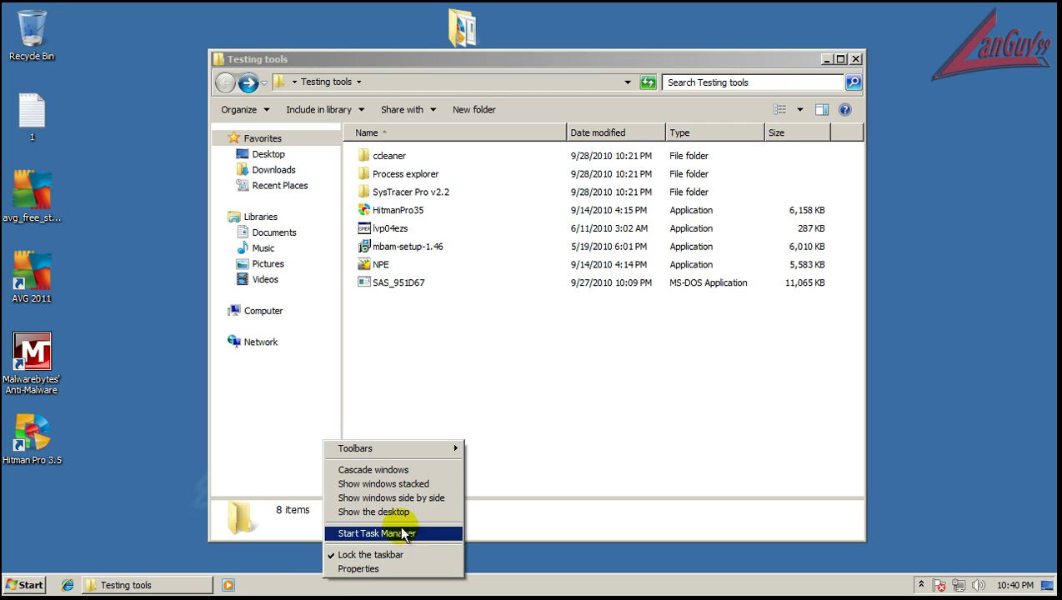
{"action": "left_click", "coordinate": [393, 530]}
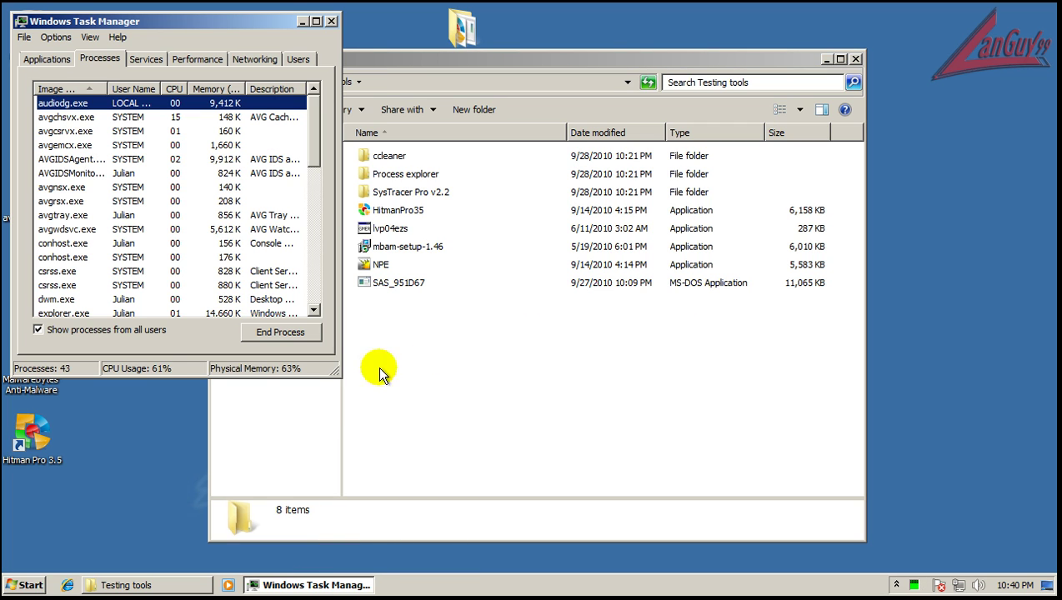
{"action": "left_click", "coordinate": [268, 89]}
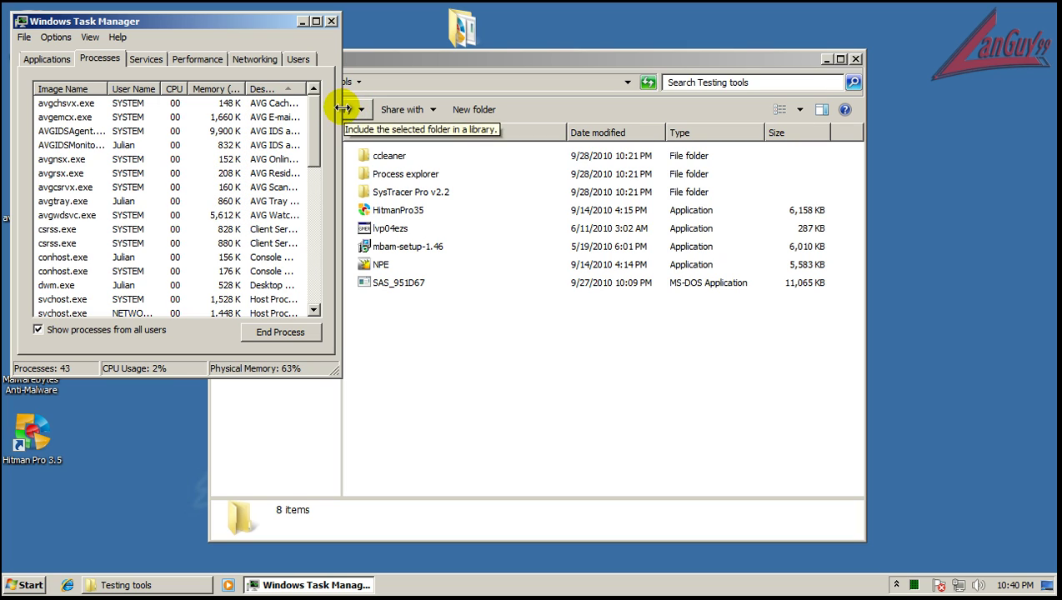
{"action": "left_click_drag", "start_coordinate": [343, 109], "coordinate": [493, 109]}
{"action": "left_click_drag", "start_coordinate": [308, 85], "coordinate": [402, 85]}
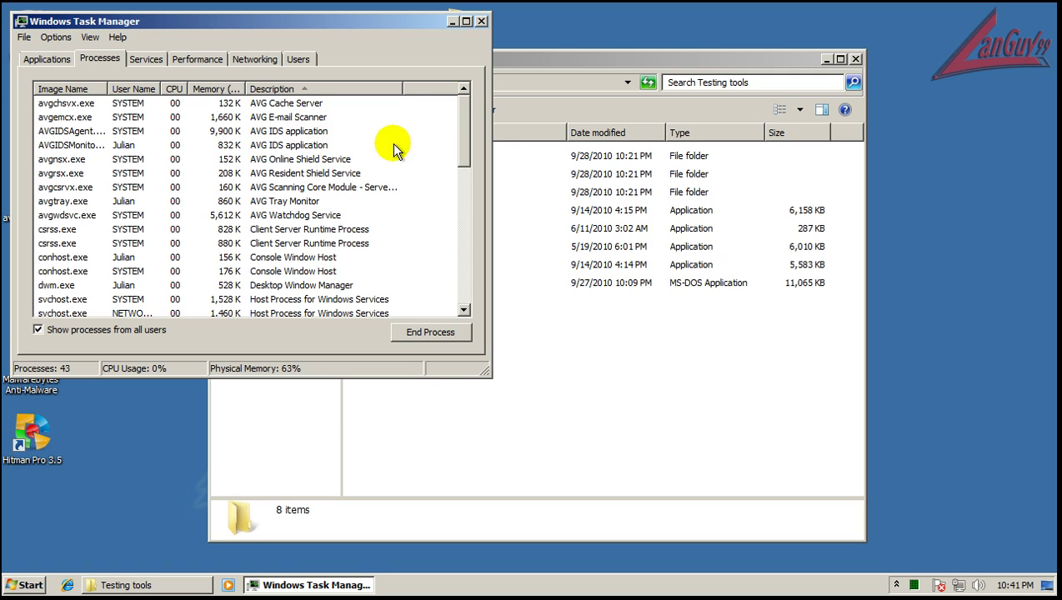
Close Task Manager and the Testing tools folder window.
{"action": "left_click", "coordinate": [481, 21]}
{"action": "left_click_drag", "start_coordinate": [722, 56], "coordinate": [679, 63]}
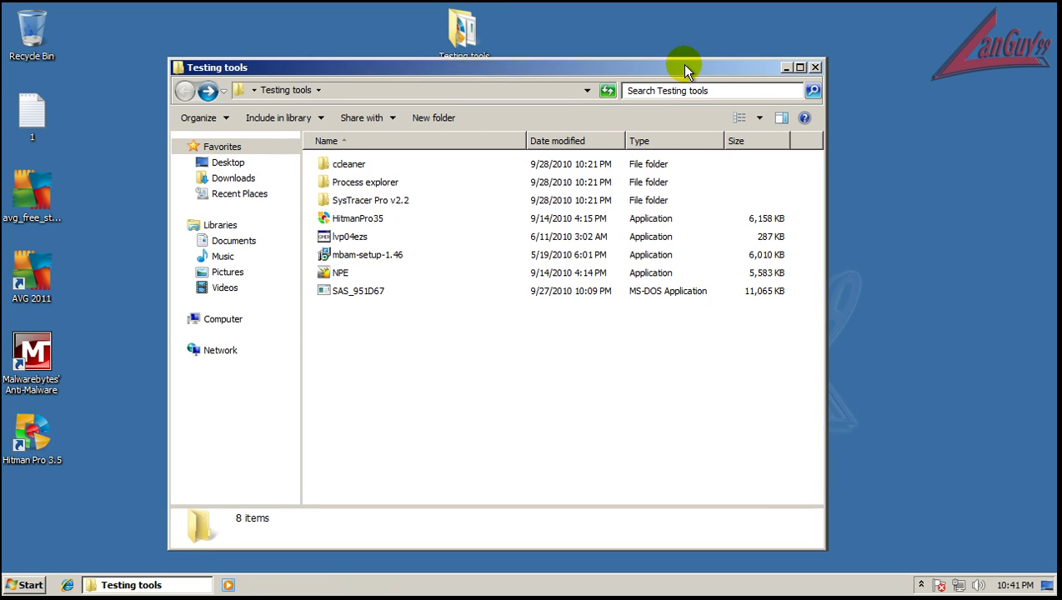
{"action": "left_click", "coordinate": [813, 65]}
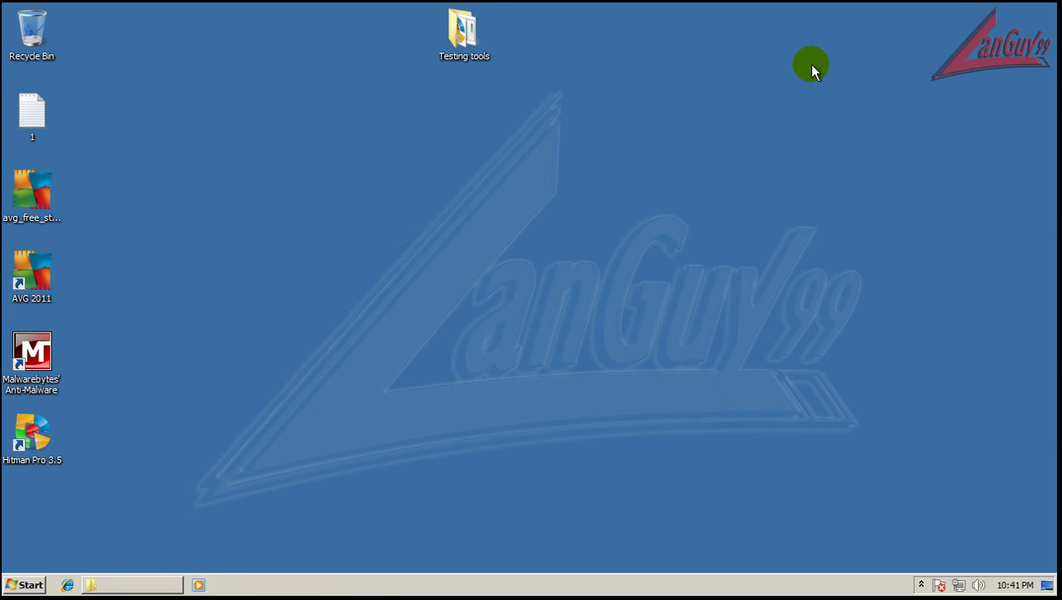
Open the AVG user interface from its hidden tray icon and dismiss the upgrade advertisement.
{"action": "left_click", "coordinate": [921, 583]}
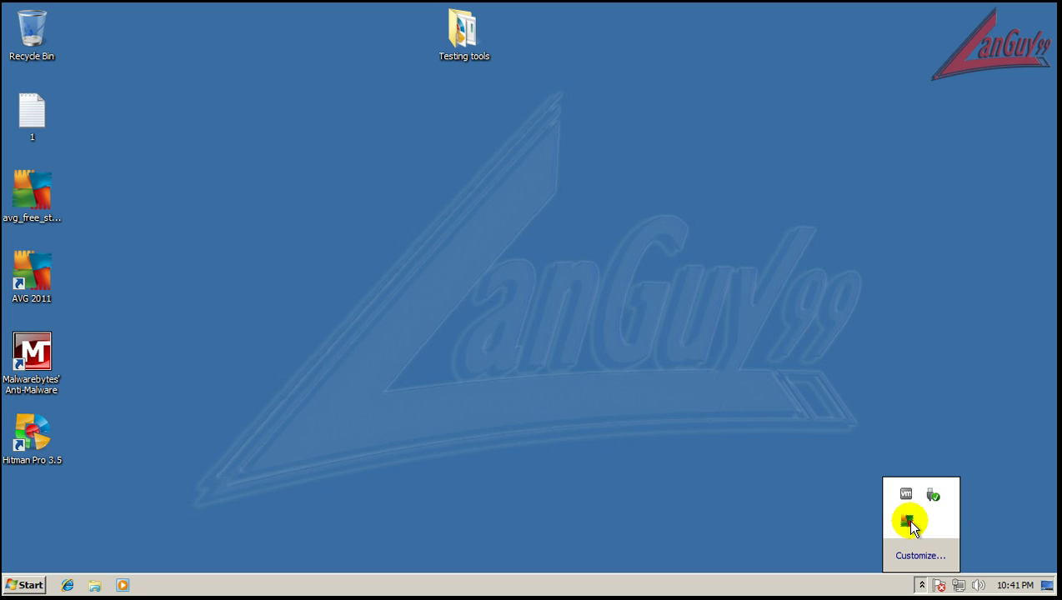
{"action": "right_click", "coordinate": [907, 520]}
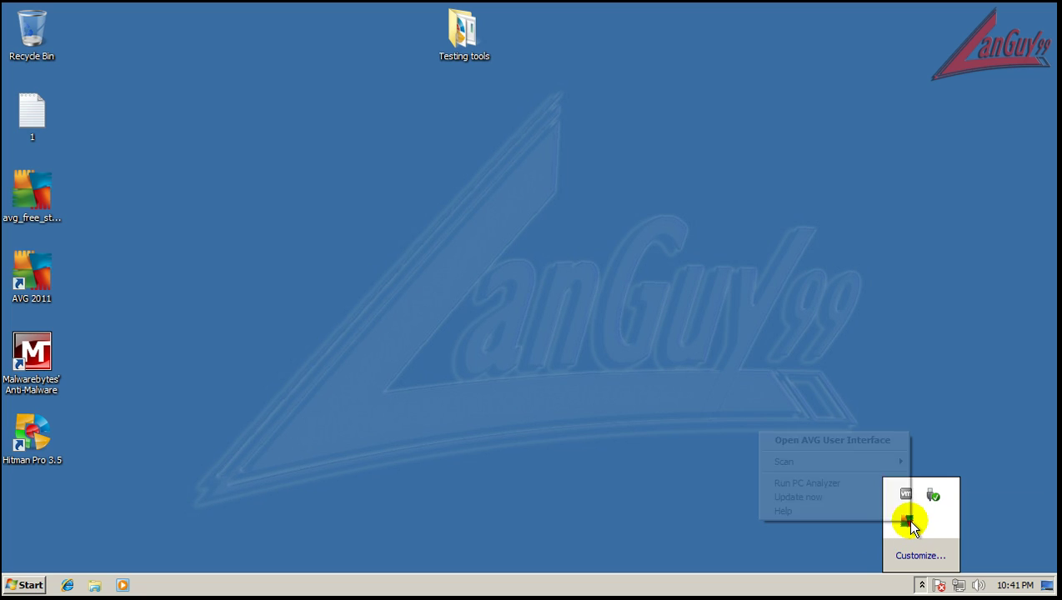
{"action": "left_click", "coordinate": [827, 538]}
{"action": "left_click", "coordinate": [921, 584]}
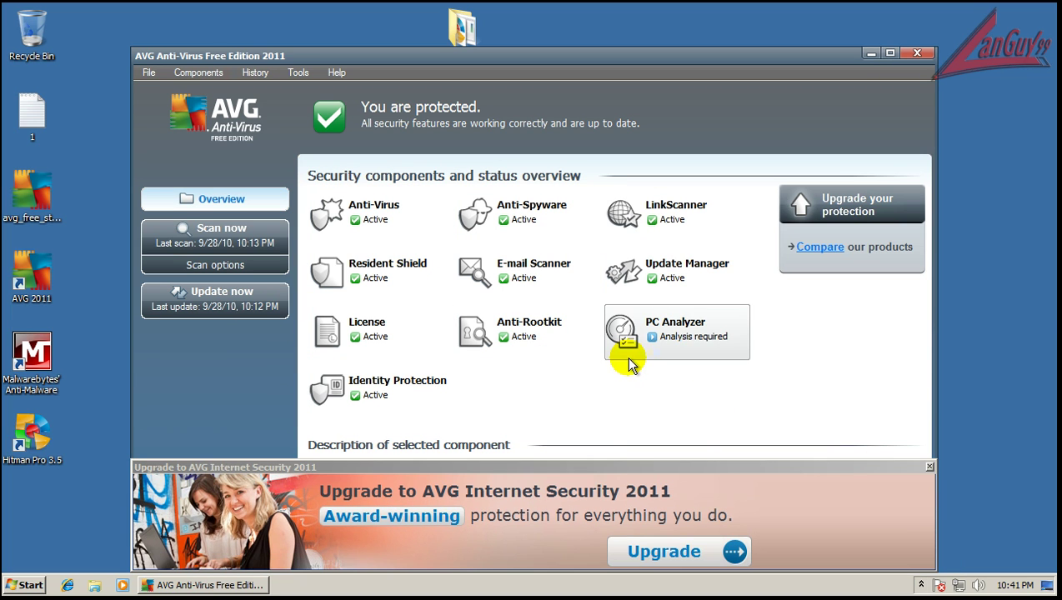
{"action": "left_click", "coordinate": [929, 466]}
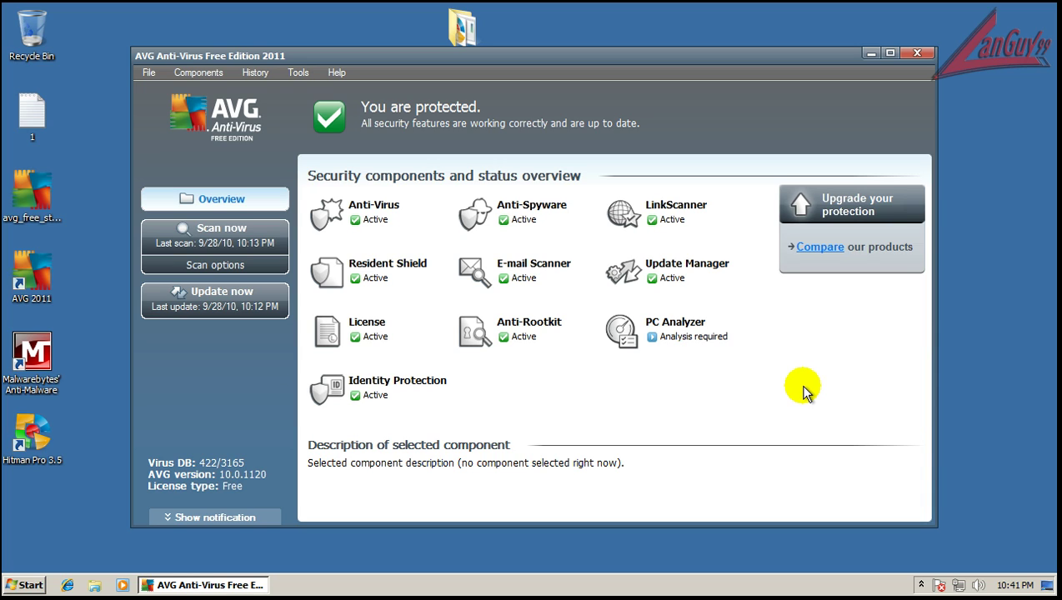
Show the description of the Resident Shield component, move the AVG window aside and close it.
{"action": "left_click", "coordinate": [342, 261]}
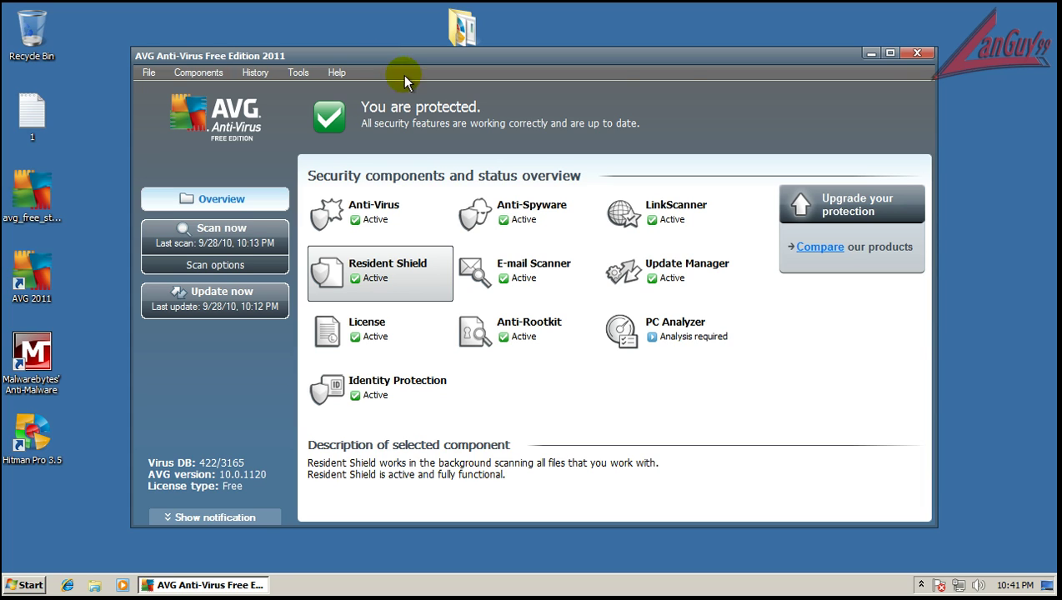
{"action": "left_click_drag", "start_coordinate": [707, 64], "coordinate": [747, 69]}
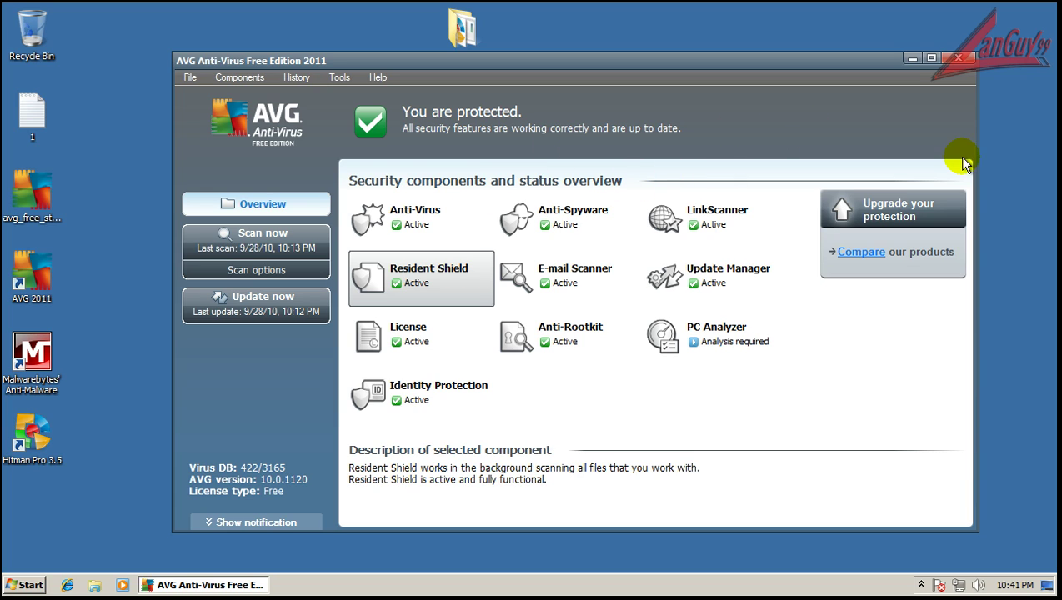
{"action": "left_click", "coordinate": [959, 58]}
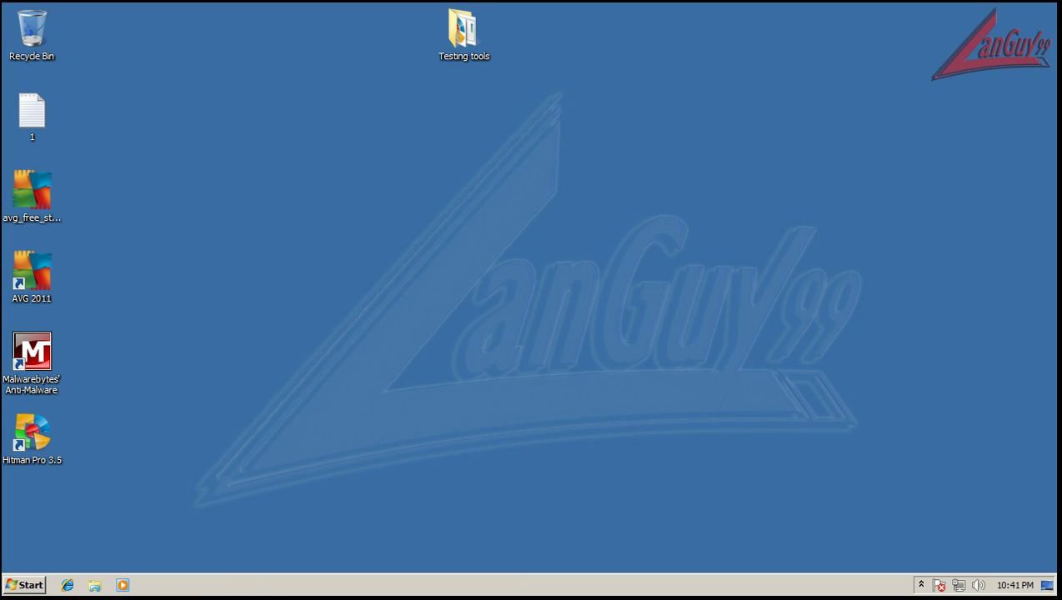